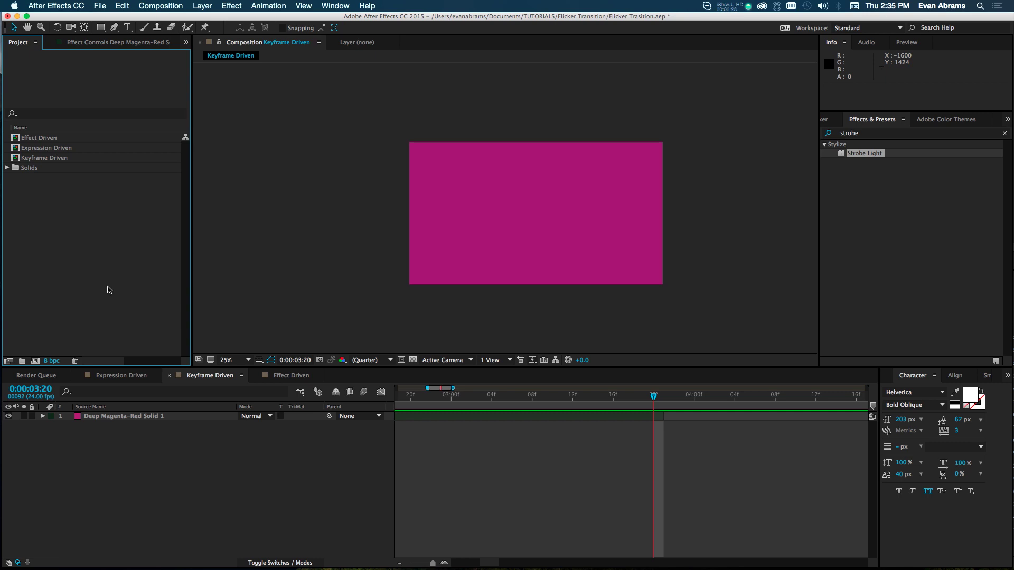
Create a new 3840 × 2160 px composition at 24 fps, lasting 0:00:10:01.
left_click(33, 362)
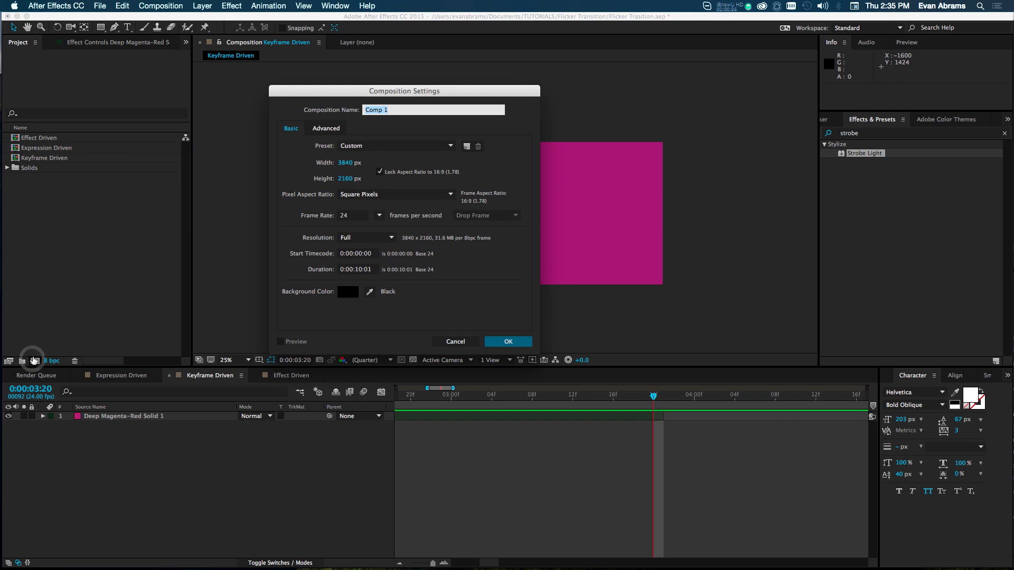
key("Escape")
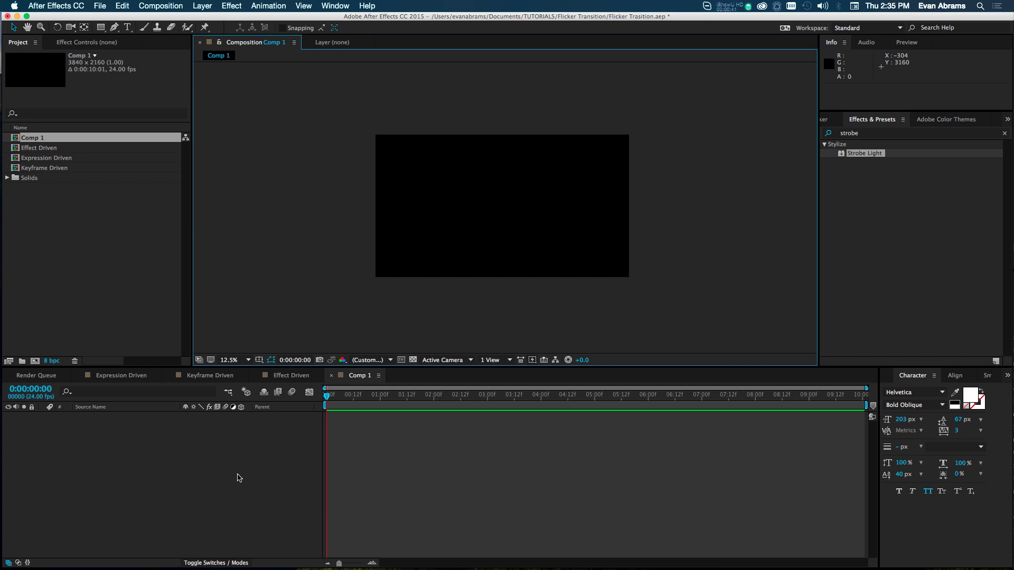
Add a full-frame solid layer in medium red (D93939) to the new composition.
right_click(236, 474)
mouse_move(237, 470)
left_click(391, 486)
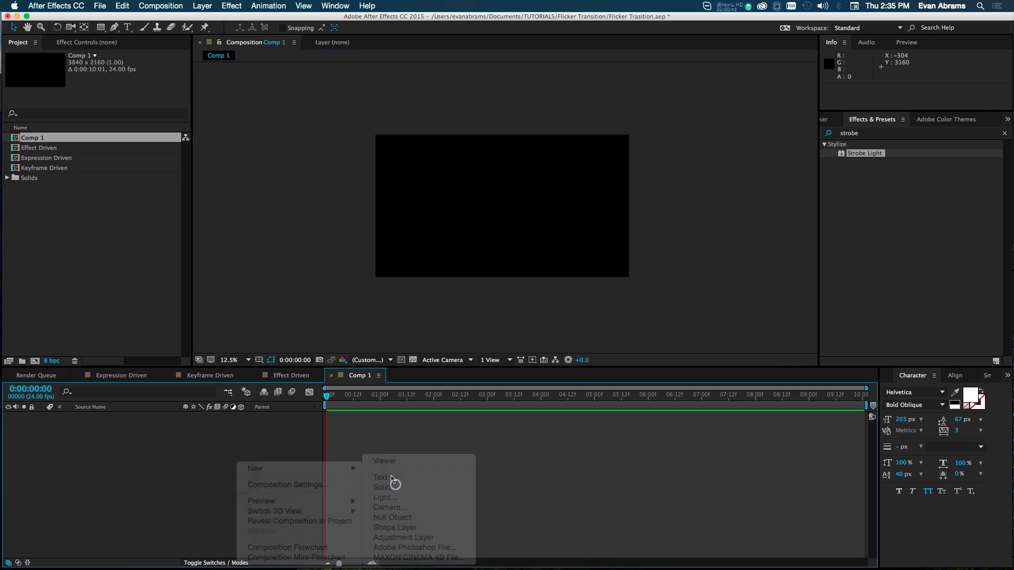
left_click(280, 272)
left_click(550, 143)
left_click(529, 136)
mouse_move(529, 136)
left_mouse_down()
mouse_move(537, 143)
mouse_move(525, 135)
left_mouse_up()
left_click(672, 122)
left_click(364, 302)
Add a second full-frame solid in medium royal blue above the red one.
right_click(209, 438)
mouse_move(227, 444)
left_click(356, 471)
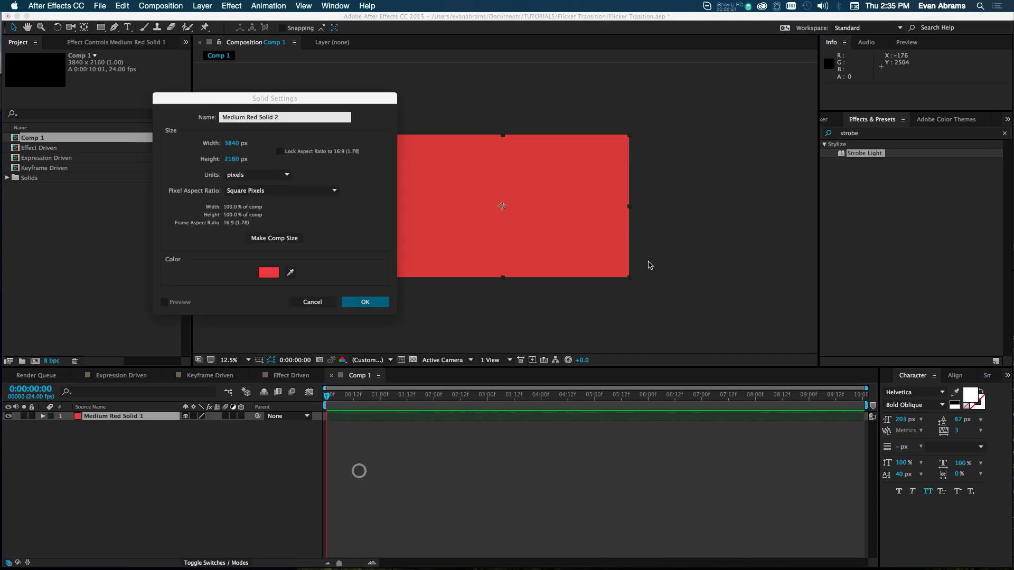
left_click(277, 273)
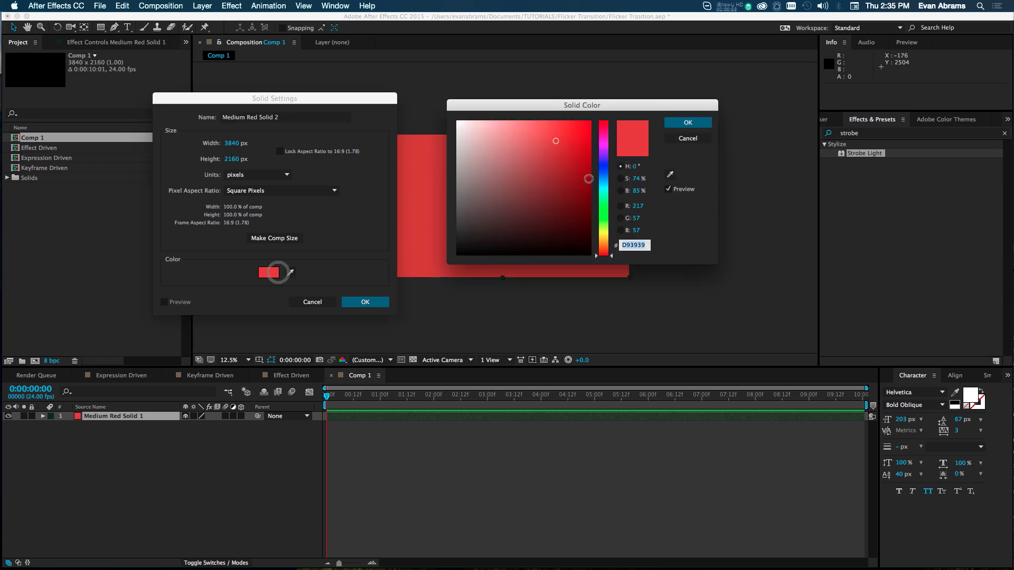
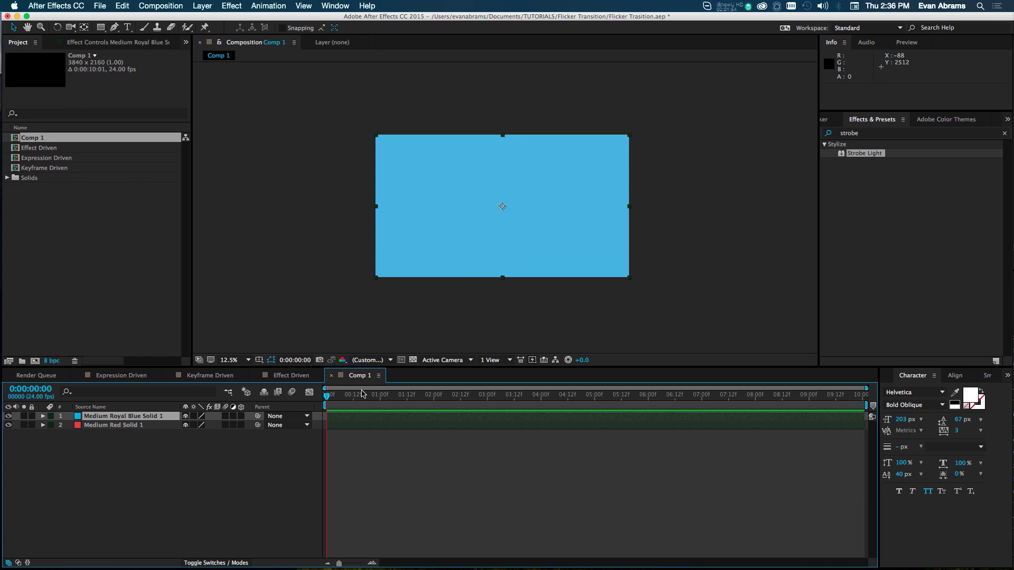
Start animating the blue solid's opacity with a 100% keyframe at 0:00:01:00.
key("t")
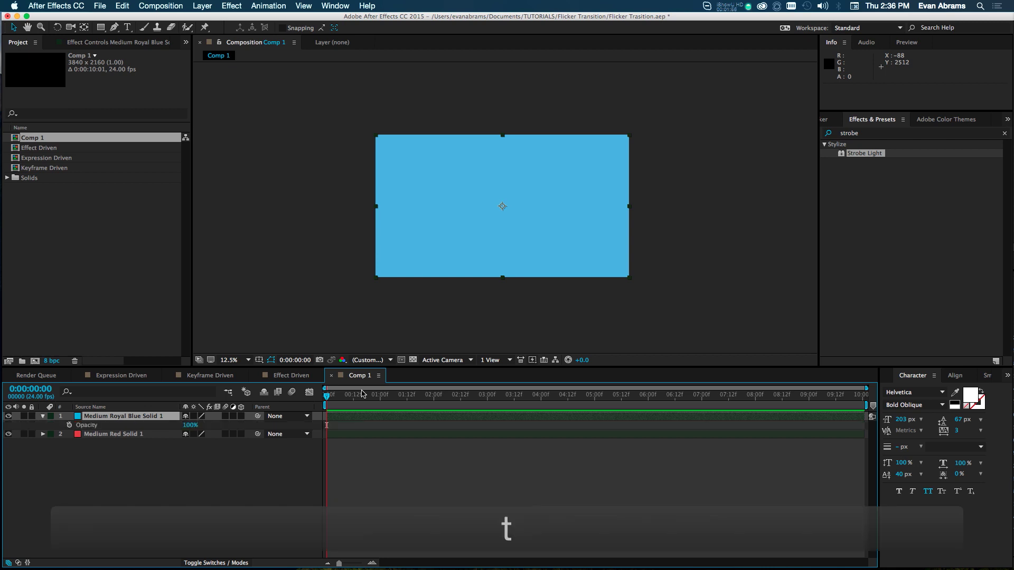
left_click_drag(329, 390, 380, 394)
left_click_drag(191, 428, 308, 427)
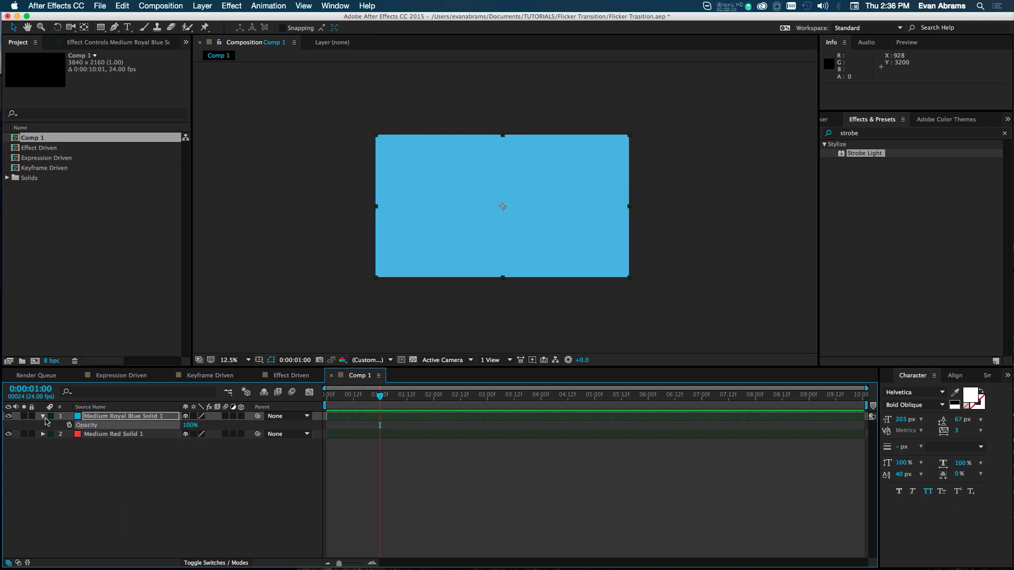
left_click(42, 417)
left_click(53, 426)
left_click(52, 425)
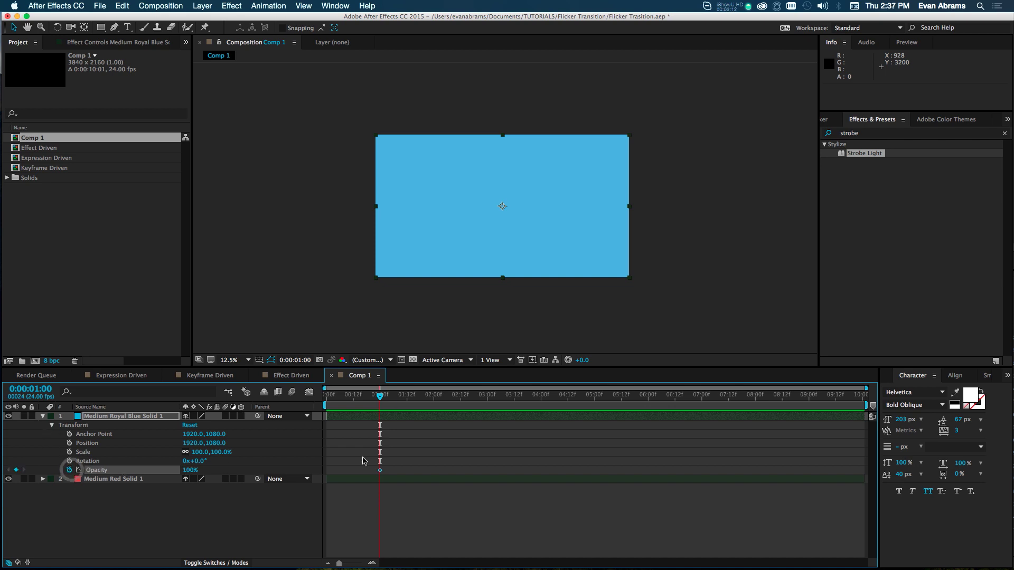
scroll(364, 463, "up", 3)
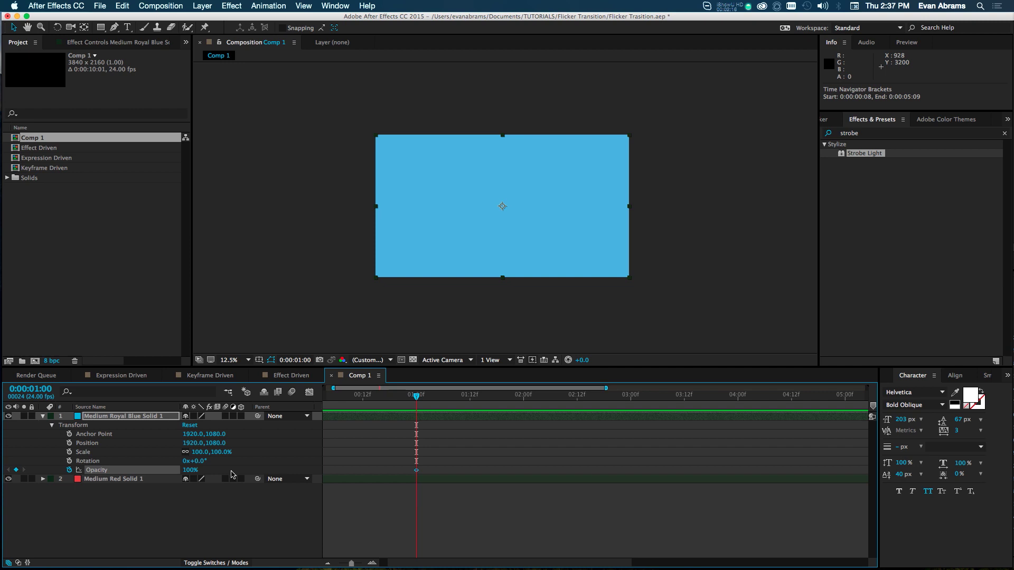
key("shift+Page_Down")
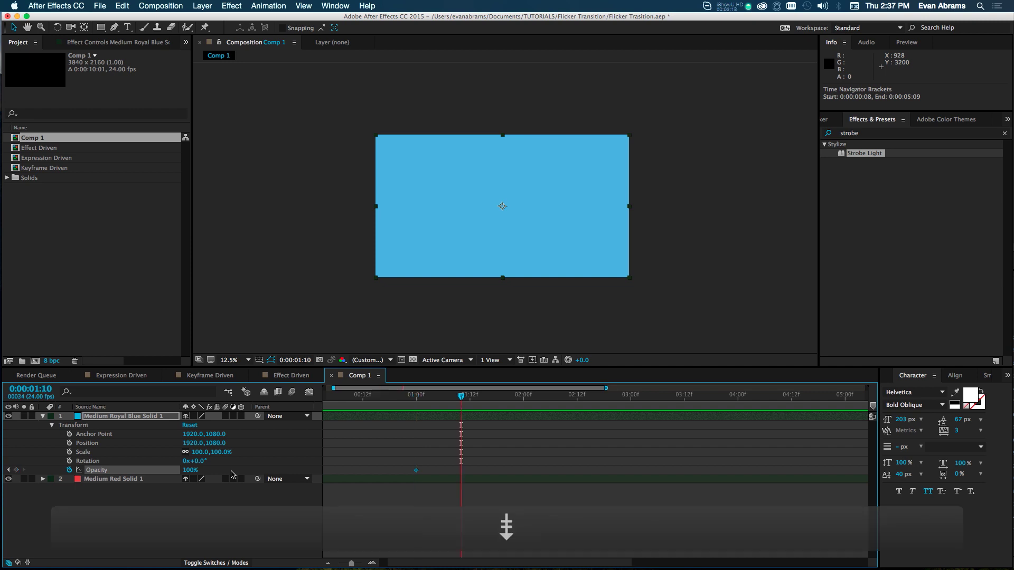
key("Page_Up")
key("Page_Up")
key("Page_Up")
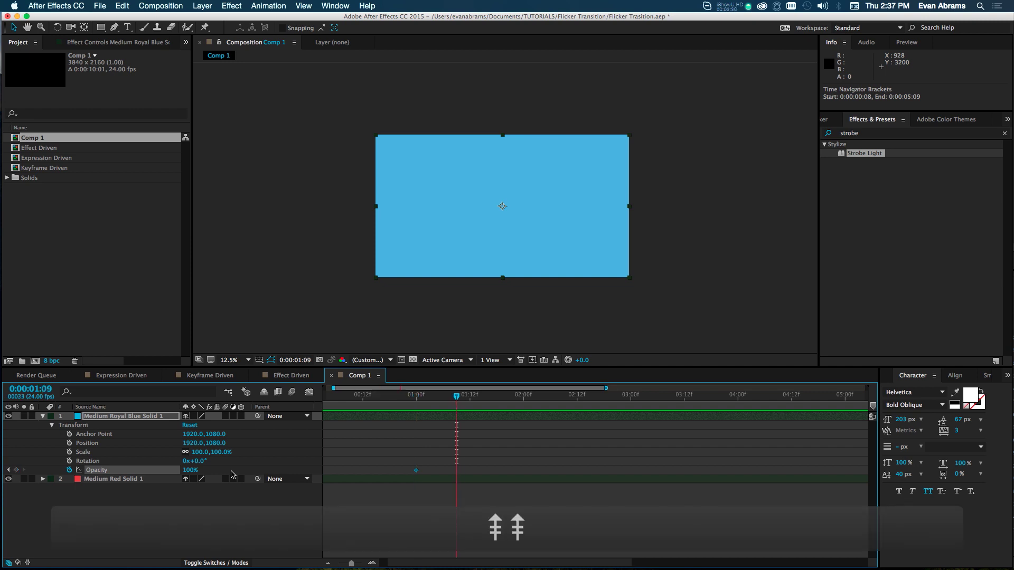
key("Page_Down")
key("Page_Down")
key("Page_Down")
key("Page_Down")
key("Page_Down")
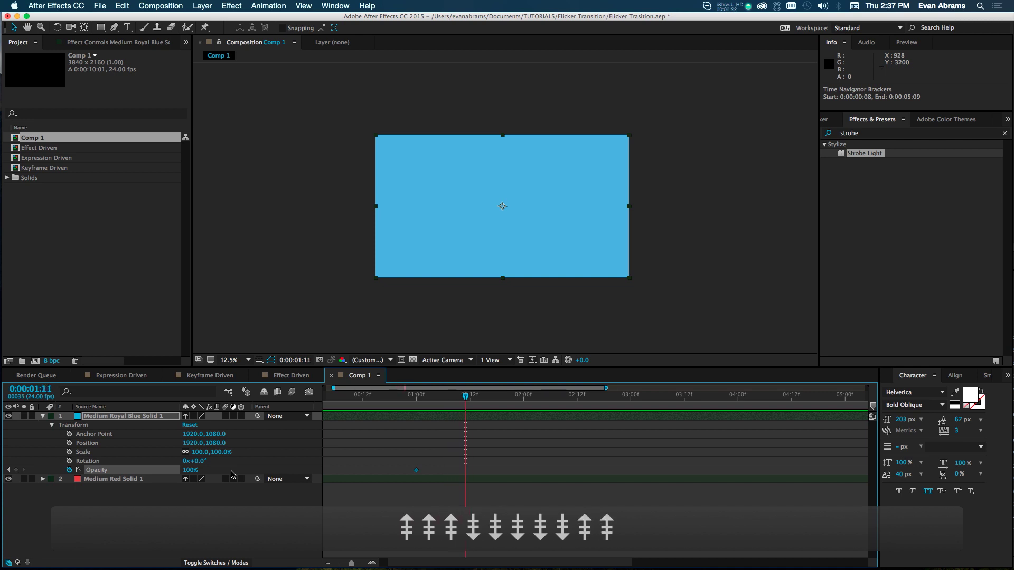
key("Page_Up")
key("Page_Up")
key("Page_Up")
key("Page_Up")
key("Page_Up")
key("Page_Down")
key("Page_Down")
key("Page_Down")
key("Page_Up")
key("Page_Down")
key("Page_Up")
key("Page_Up")
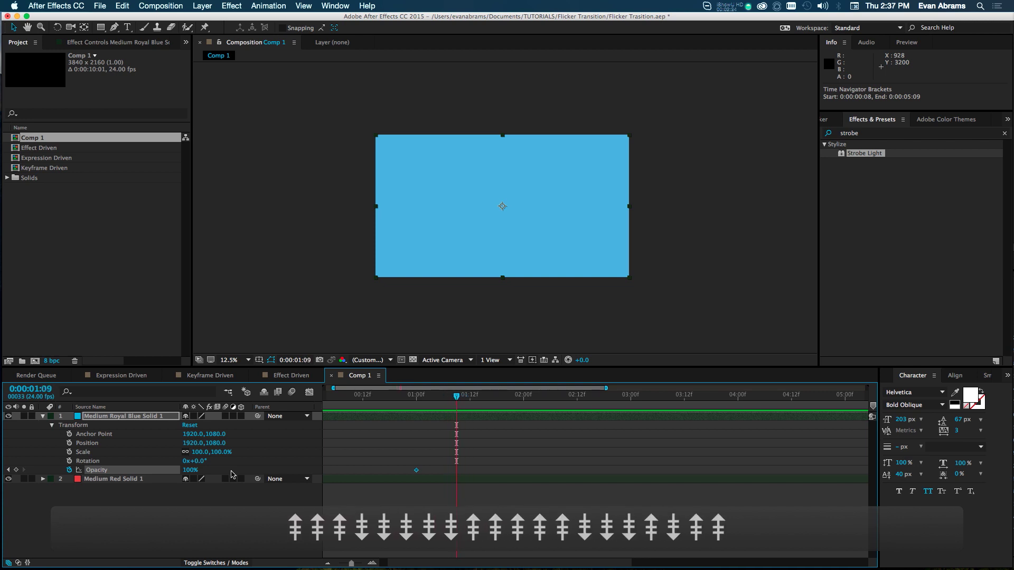
key("Page_Up")
key("Page_Up")
key("Page_Up")
key("Page_Up")
key("Page_Up")
key("Page_Up")
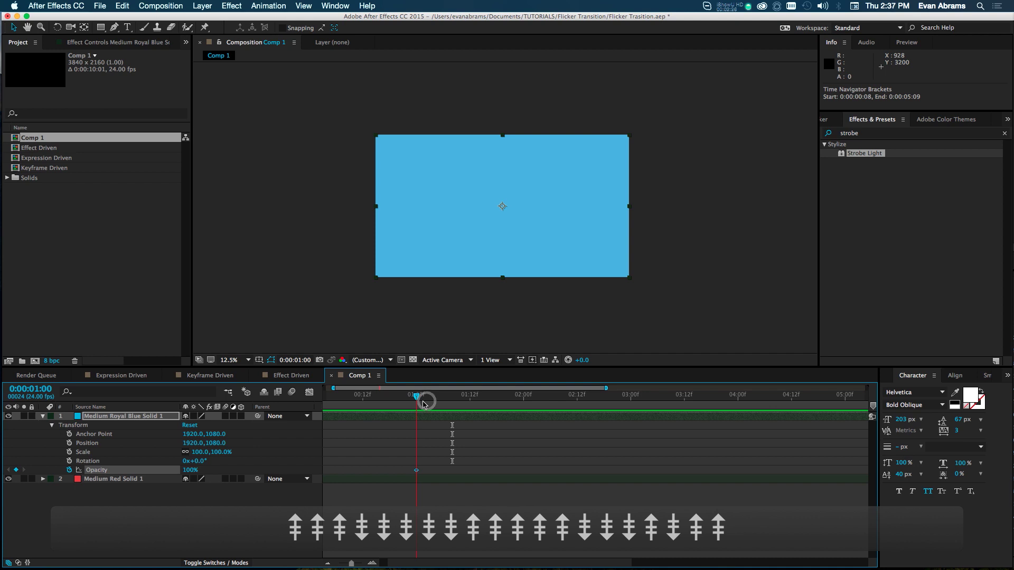
Two frames after the first opacity keyframe, at 0:00:01:02, set the blue solid's opacity to 0%.
key("j")
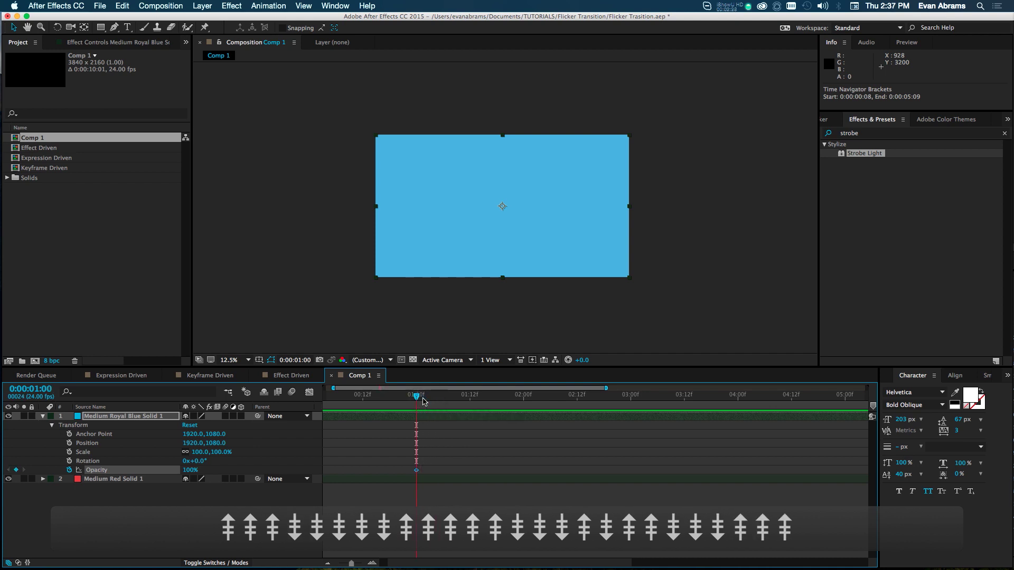
key("Page_Down")
key("Page_Down")
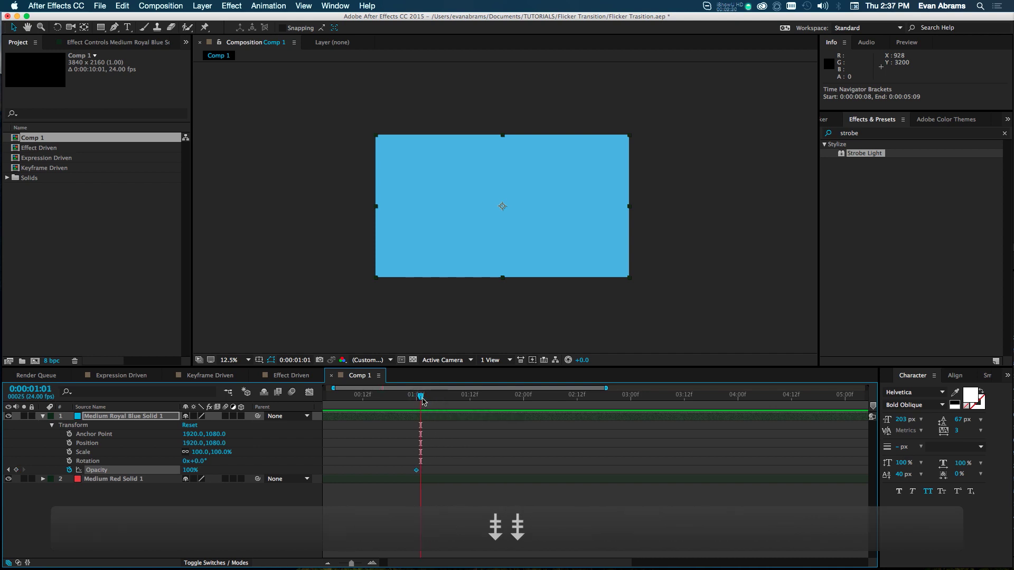
left_click_drag(176, 470, 158, 469)
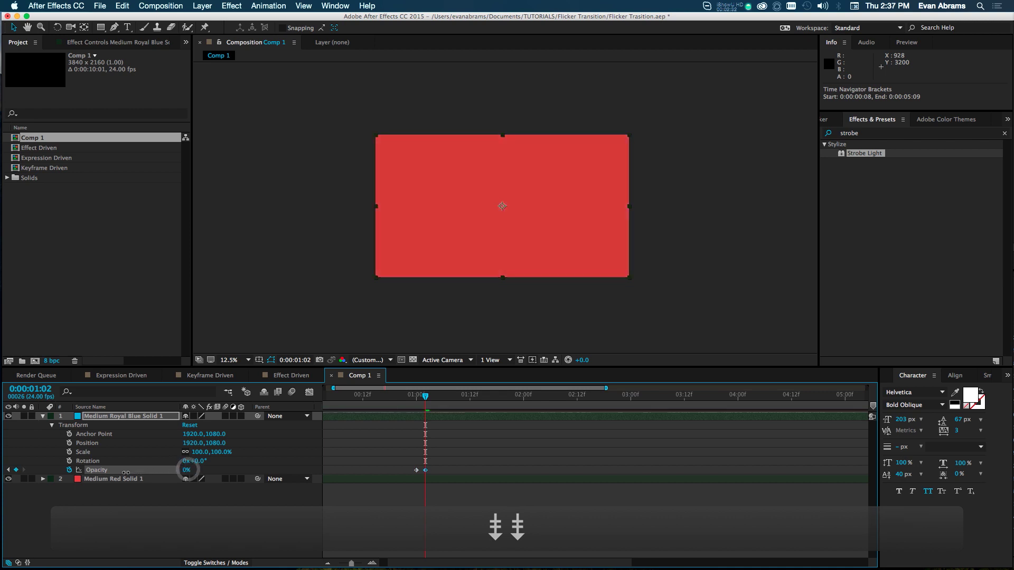
Keyframe the blue solid's opacity to 100% at 0:00:01:04 and back to 0% at 0:00:01:06.
key("Page_Down")
key("Page_Down")
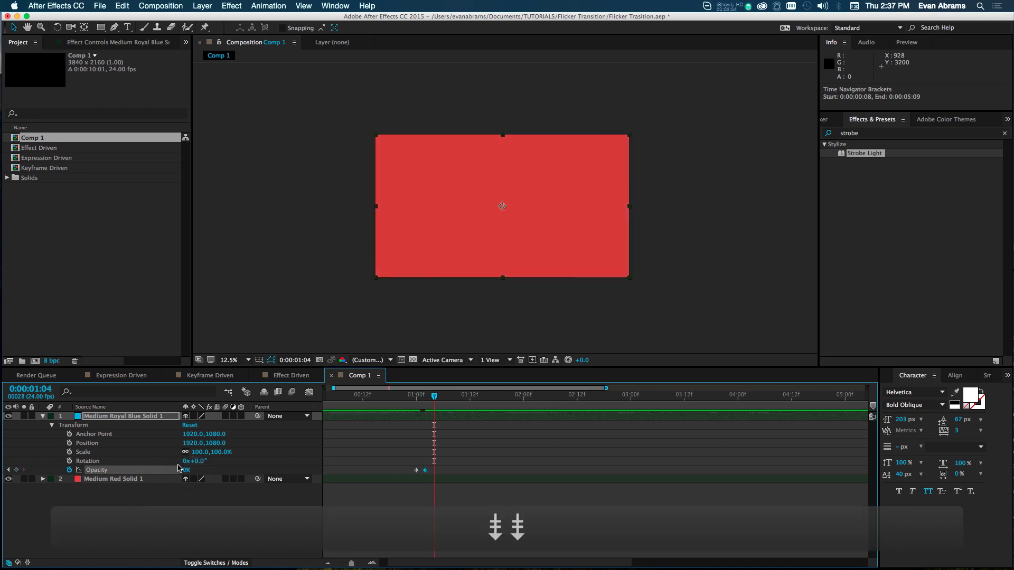
left_click_drag(185, 470, 193, 469)
key("Page_Down")
key("Page_Down")
key("Page_Down")
key("Page_Up")
left_click_drag(191, 470, 182, 470)
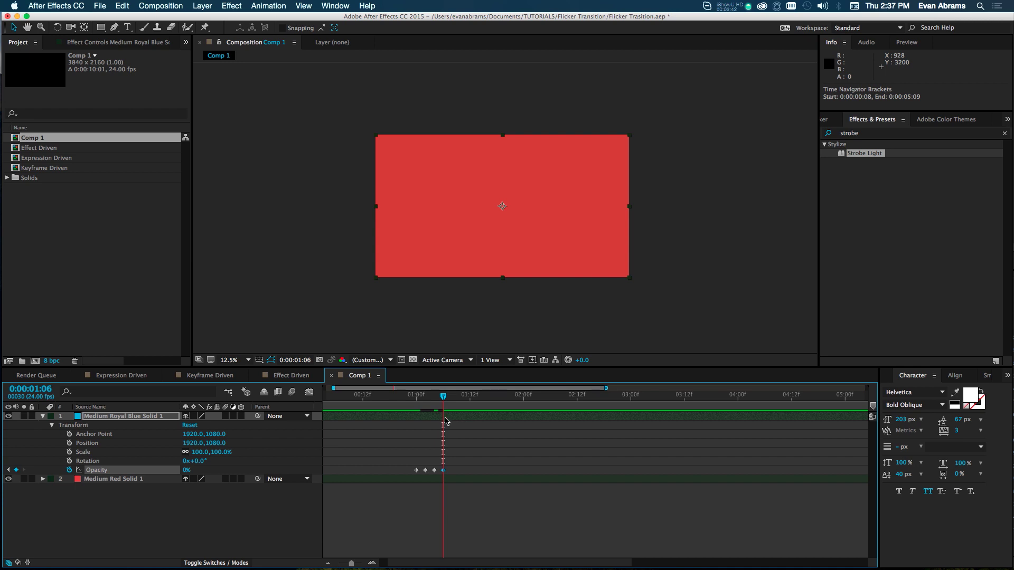
Examine the in-between frames and the value graph of the blue solid's opacity keyframes.
left_click_drag(421, 410, 420, 408)
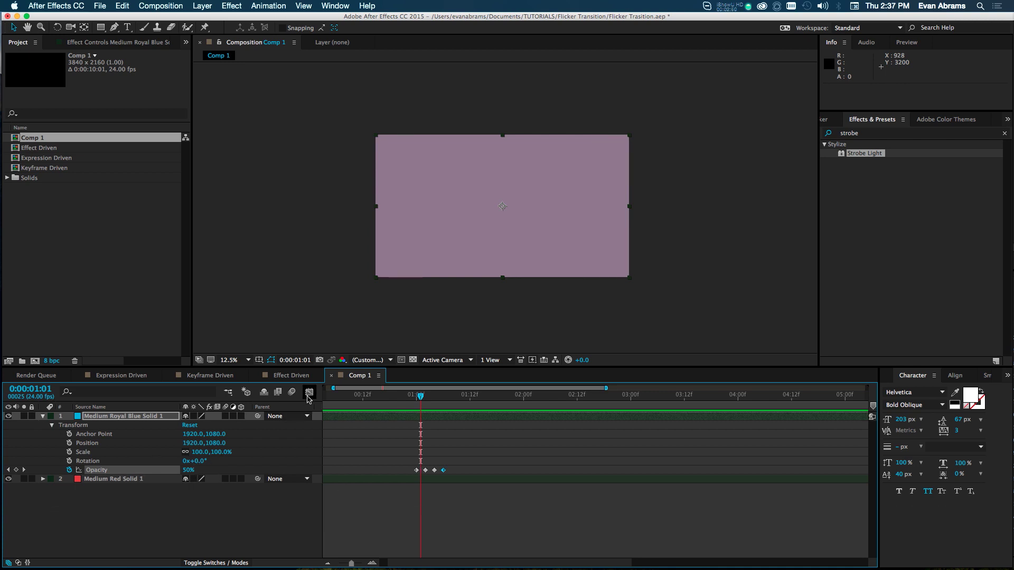
left_click(309, 396)
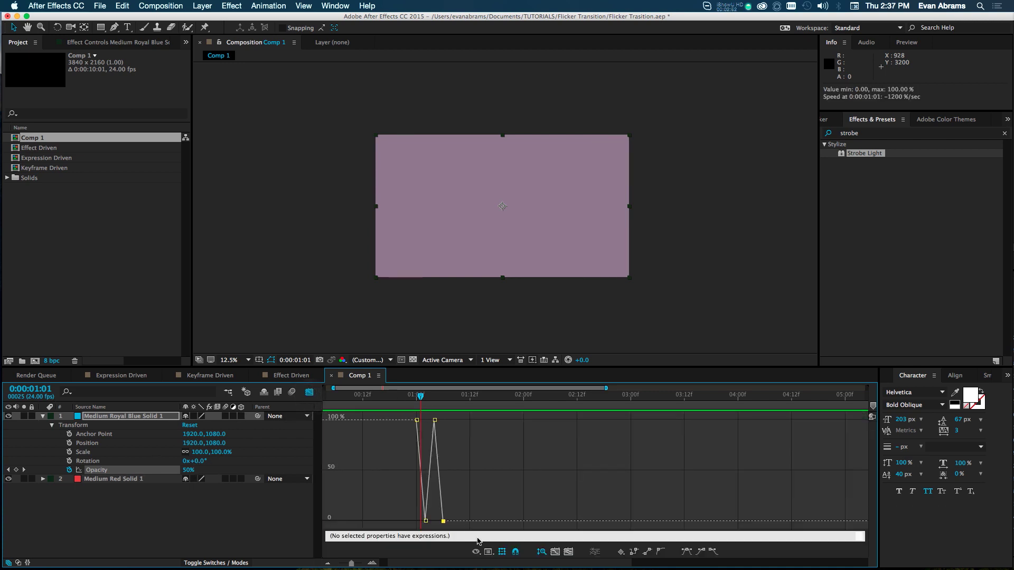
left_click(487, 552)
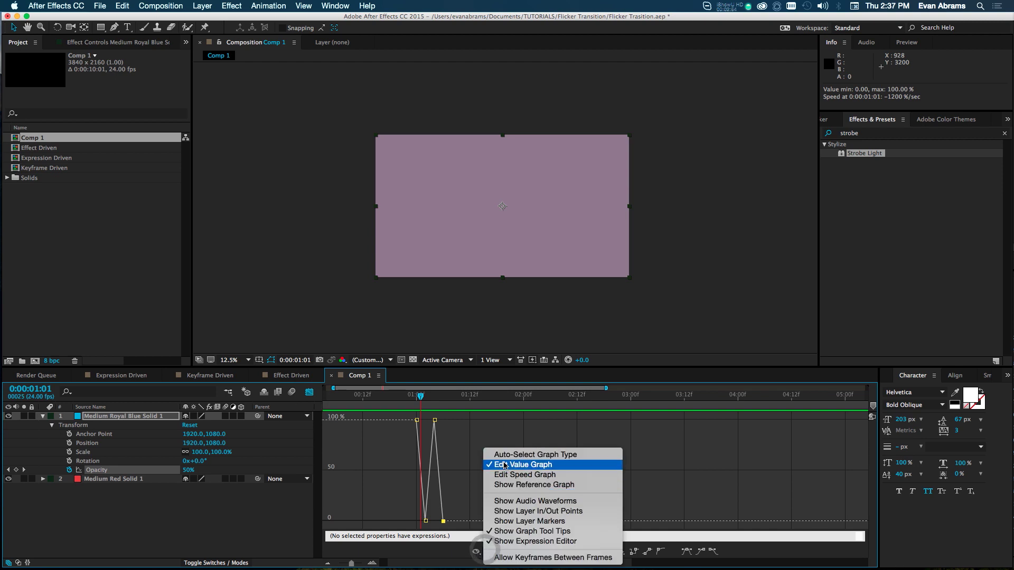
left_click(449, 437)
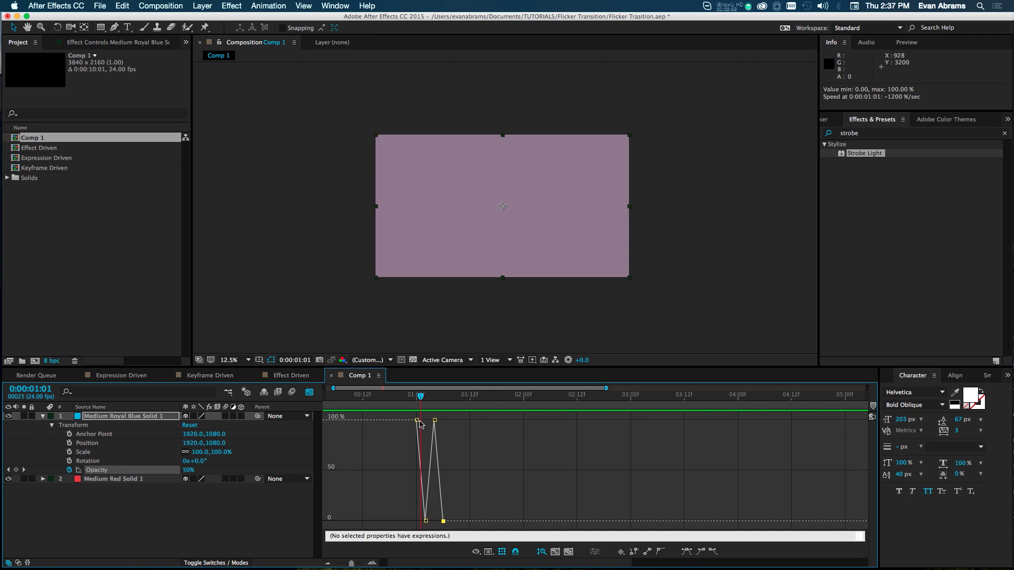
left_click_drag(419, 407, 444, 415)
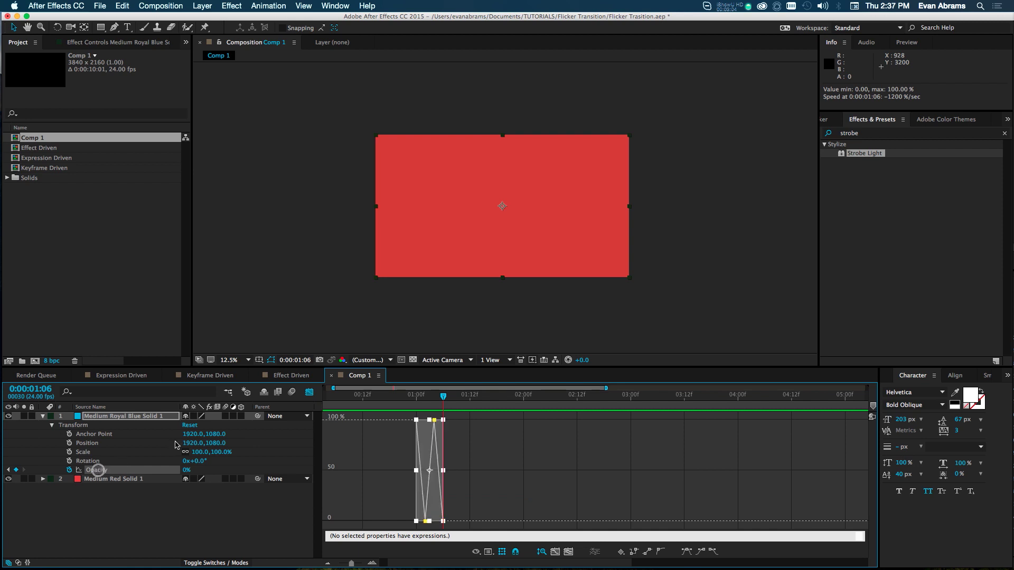
Leave the graph view and convert all four opacity keyframes of the blue solid to hold keyframes.
key("shift+F3")
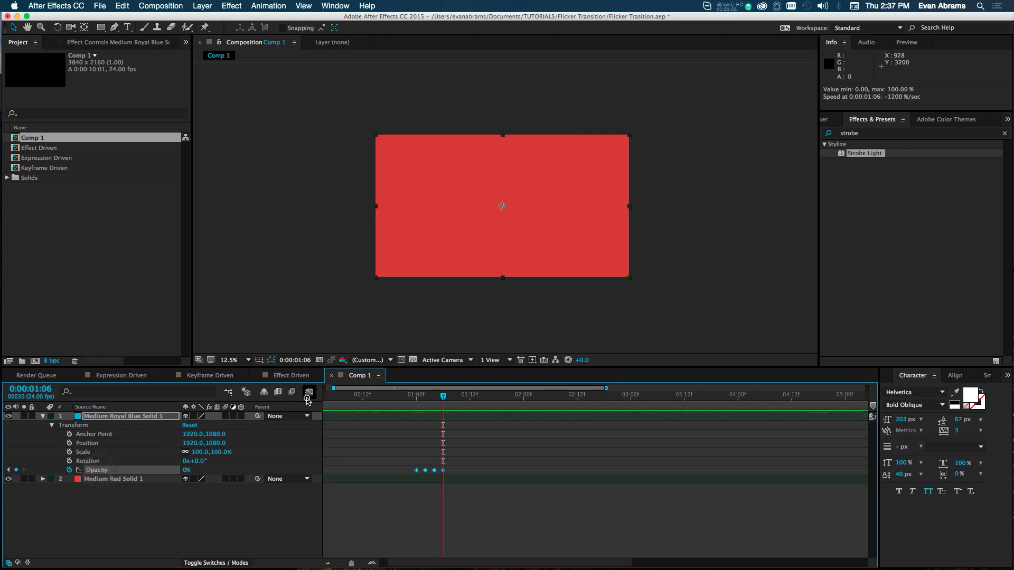
right_click(434, 470)
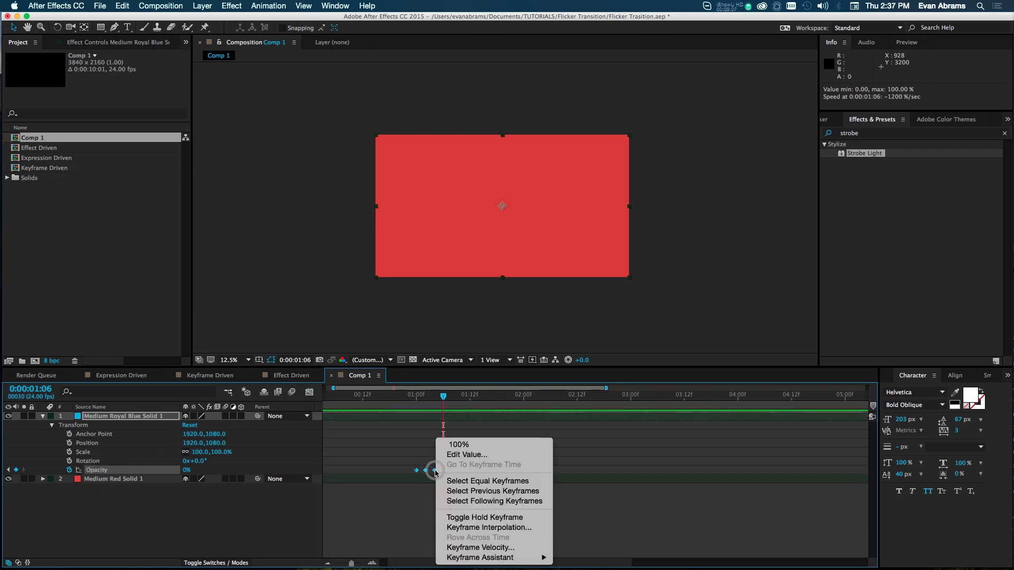
left_click(476, 518)
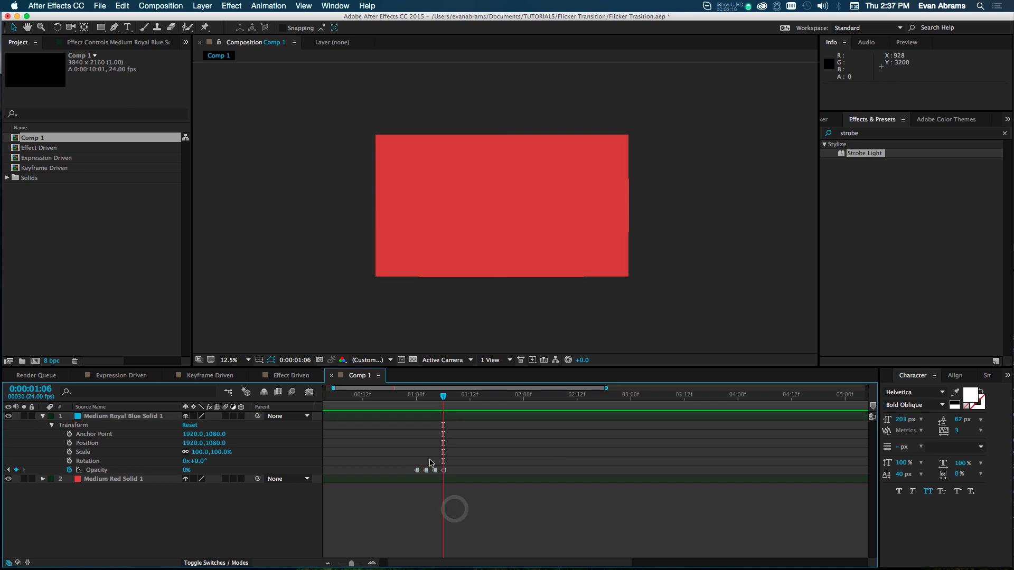
Examine the value graph of the opacity hold keyframes and preview the flicker from just before 0:00:01:00.
left_click(416, 395)
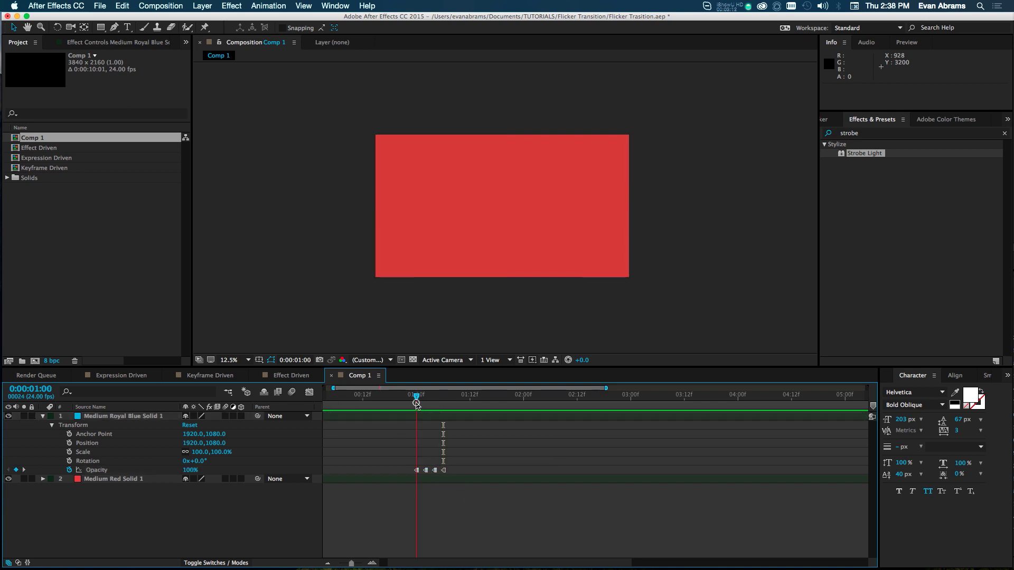
left_click(307, 391)
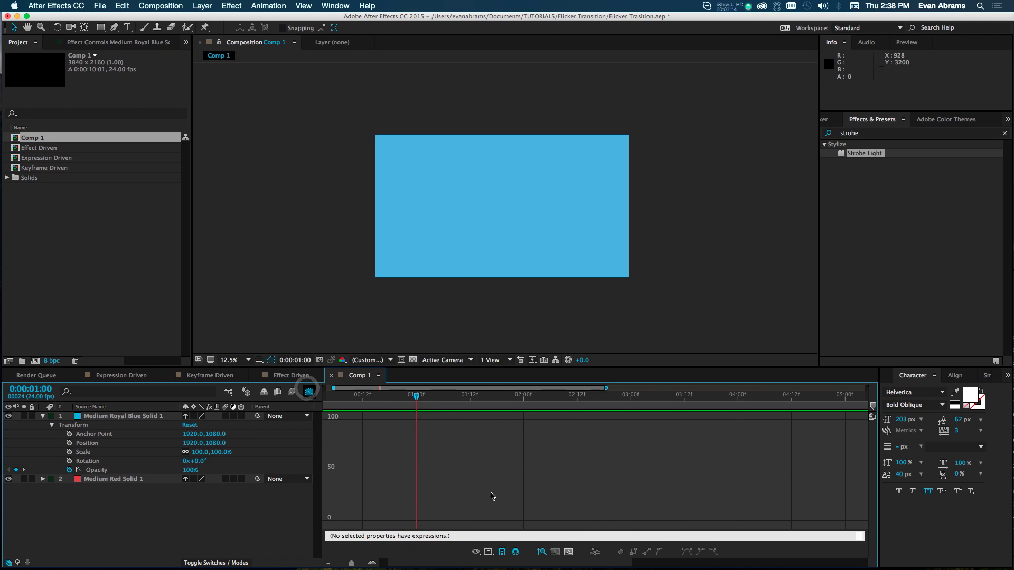
left_click(155, 471)
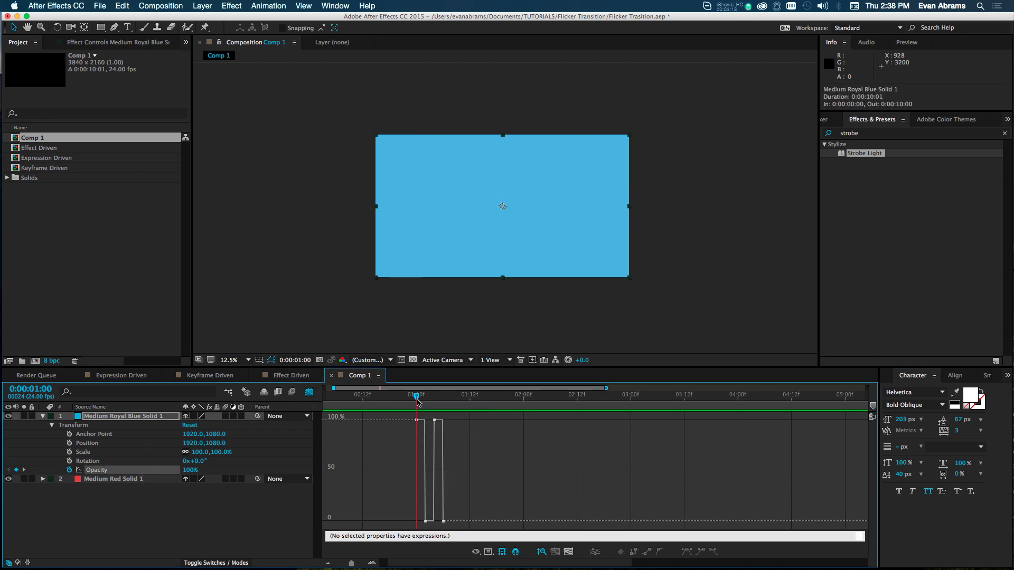
mouse_move(417, 402)
left_mouse_down()
mouse_move(454, 403)
mouse_move(421, 401)
mouse_move(415, 415)
left_mouse_up()
key("space")
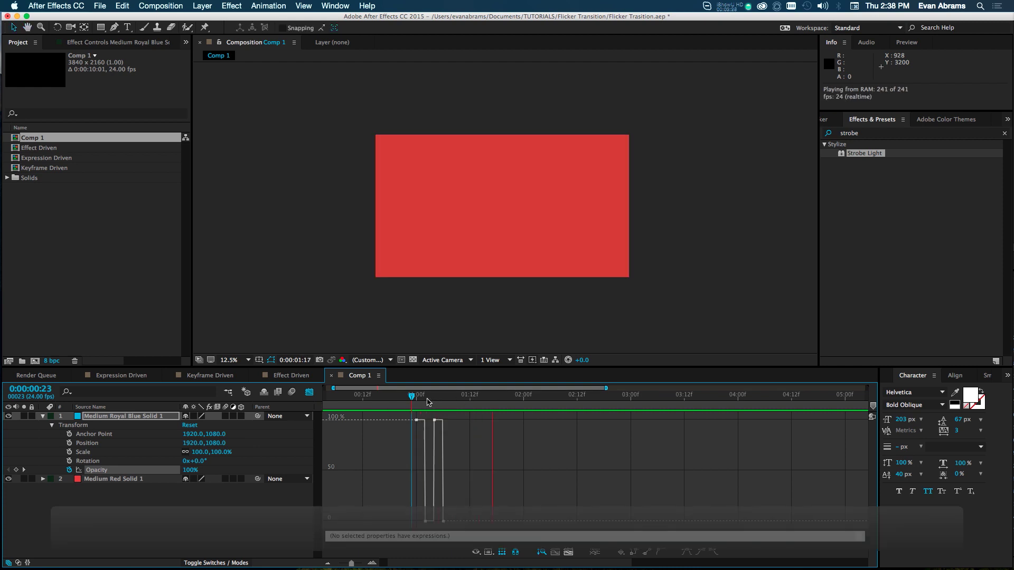
left_click(420, 397)
left_click(310, 392)
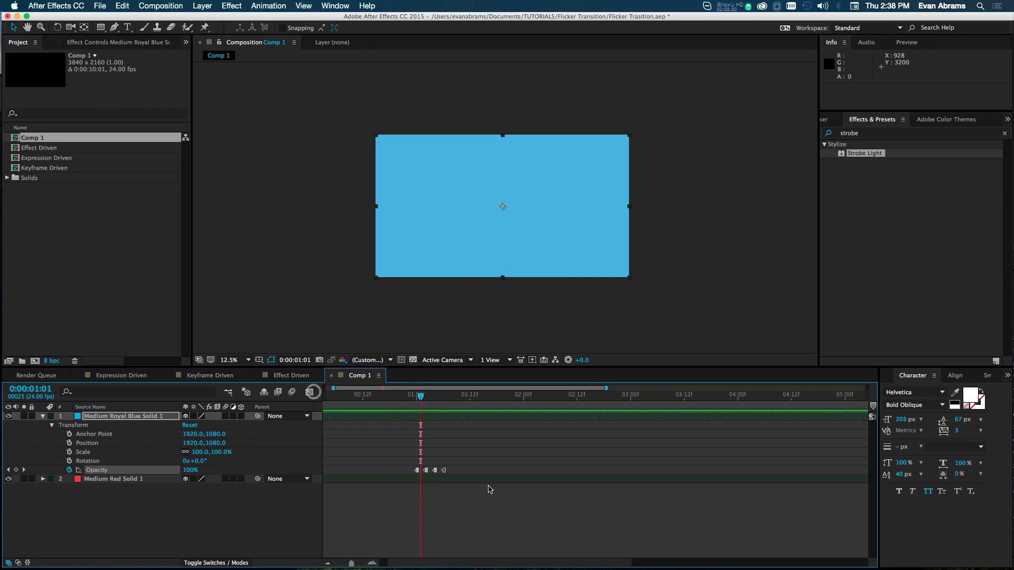
Copy the blue solid's four opacity hold keyframes and paste them at 0:00:01:08 and 0:00:01:16 to continue the flicker to 0:00:01:22.
left_click_drag(448, 463, 409, 478)
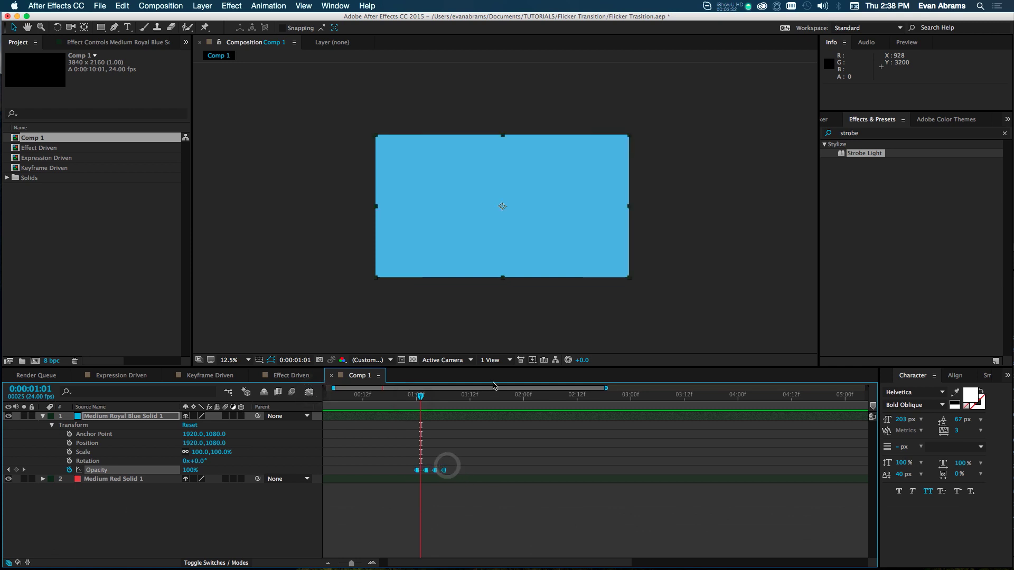
key("super+c")
left_click(452, 396)
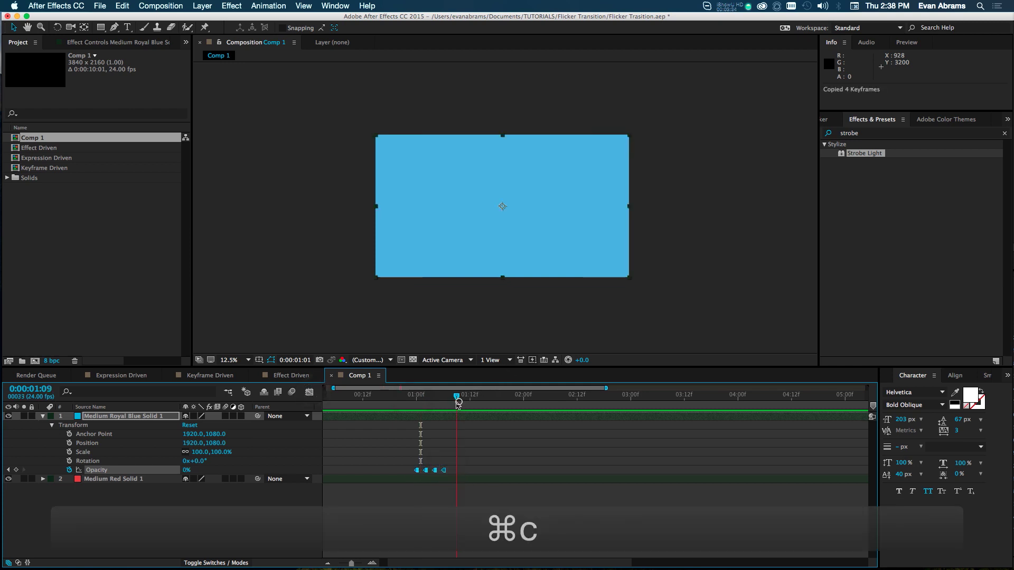
key("super+v")
left_click_drag(452, 407, 414, 405)
key("super+v")
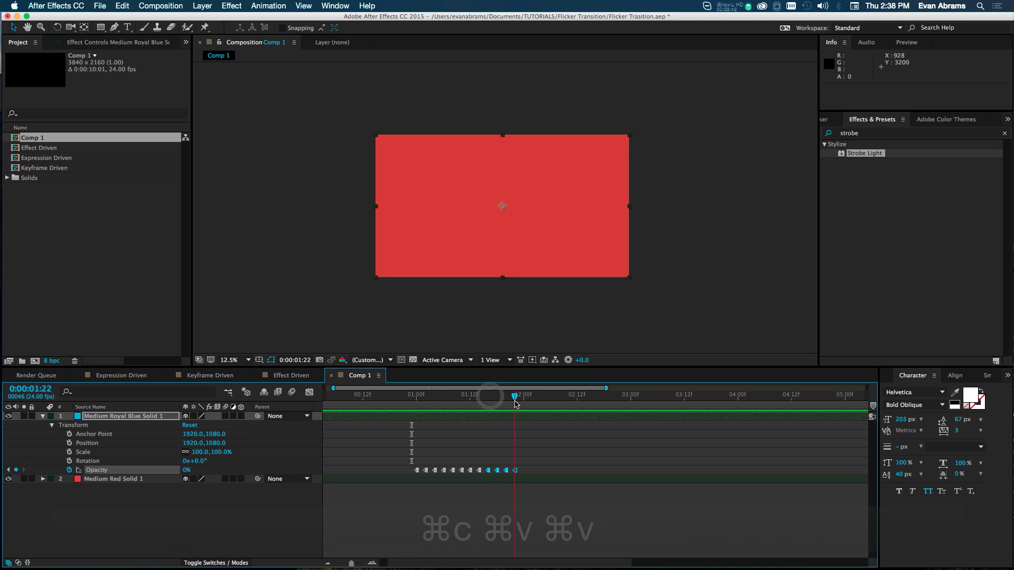
Trim the end of the blue solid to 0:00:01:22 and preview the flicker from 0:00:01:00.
key("space")
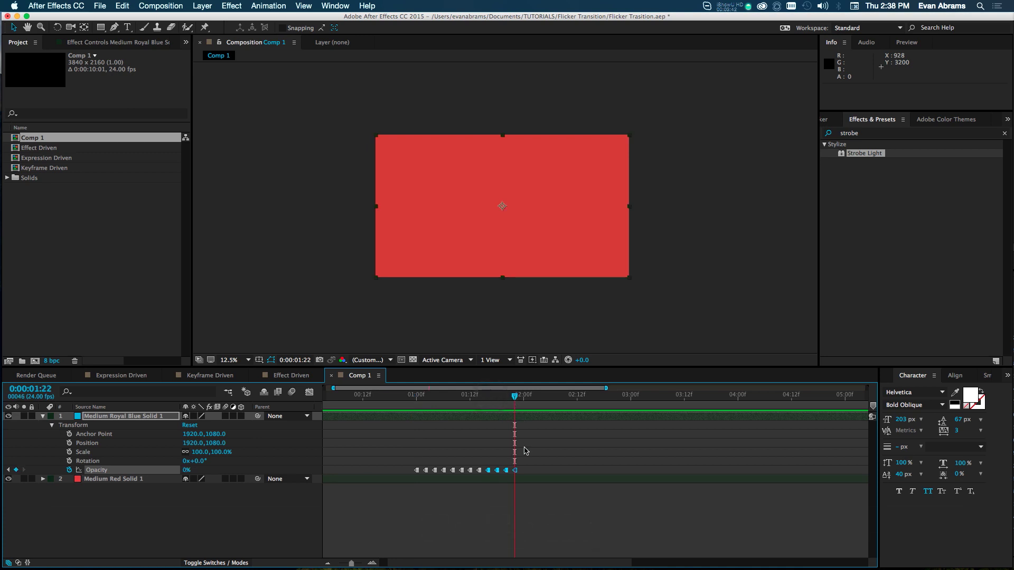
key("alt+bracketright")
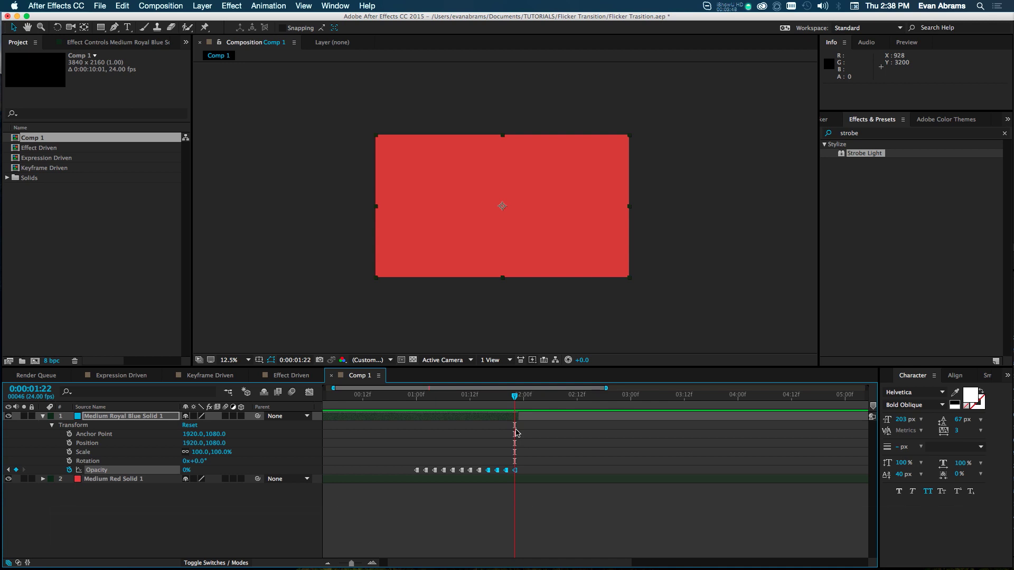
left_click(416, 396)
left_click(442, 489)
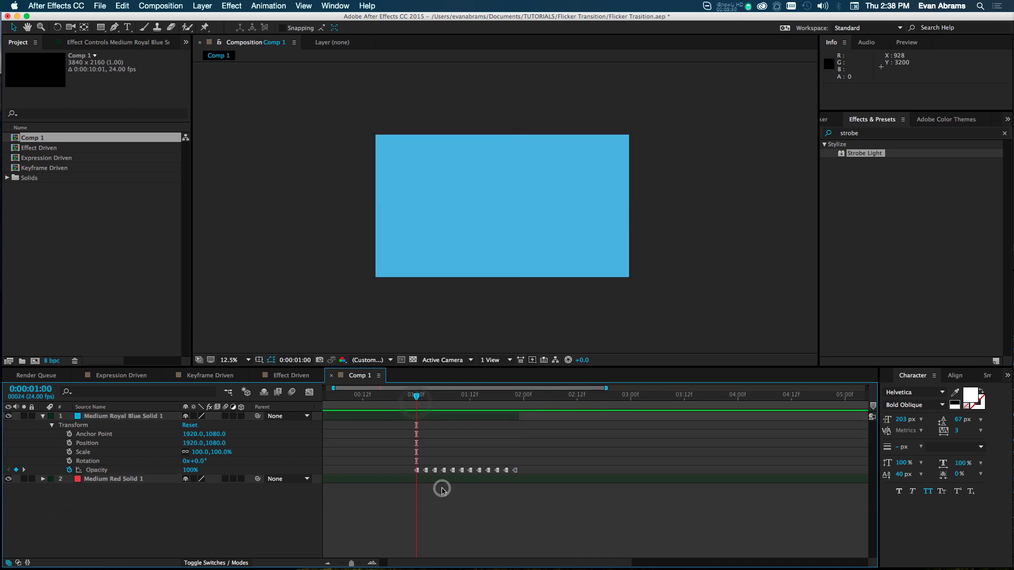
key("space")
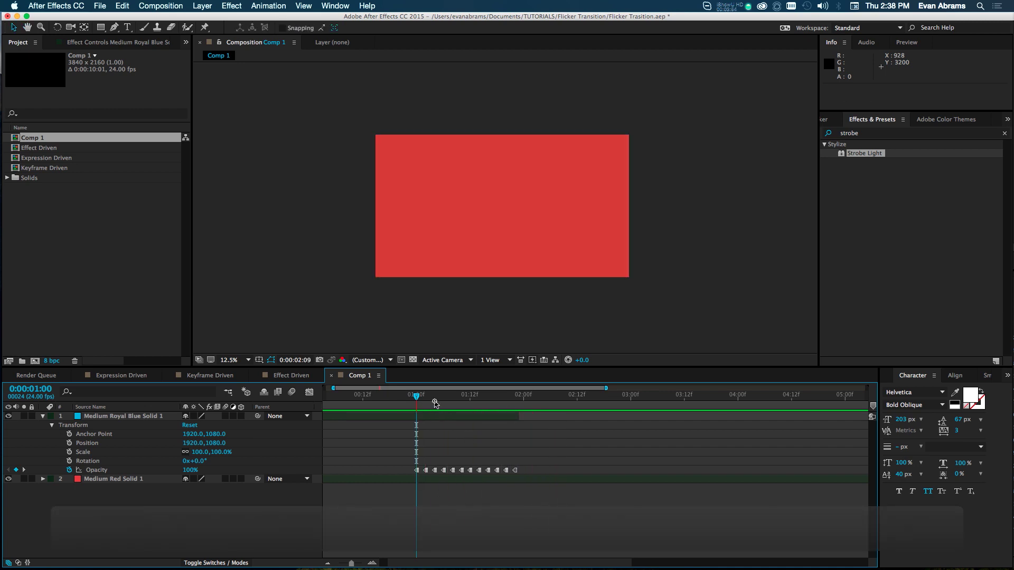
Tighten the first four opacity keyframes of the blue solid to consecutive frames from 0:00:01:00 to 0:00:01:03.
left_click(434, 400)
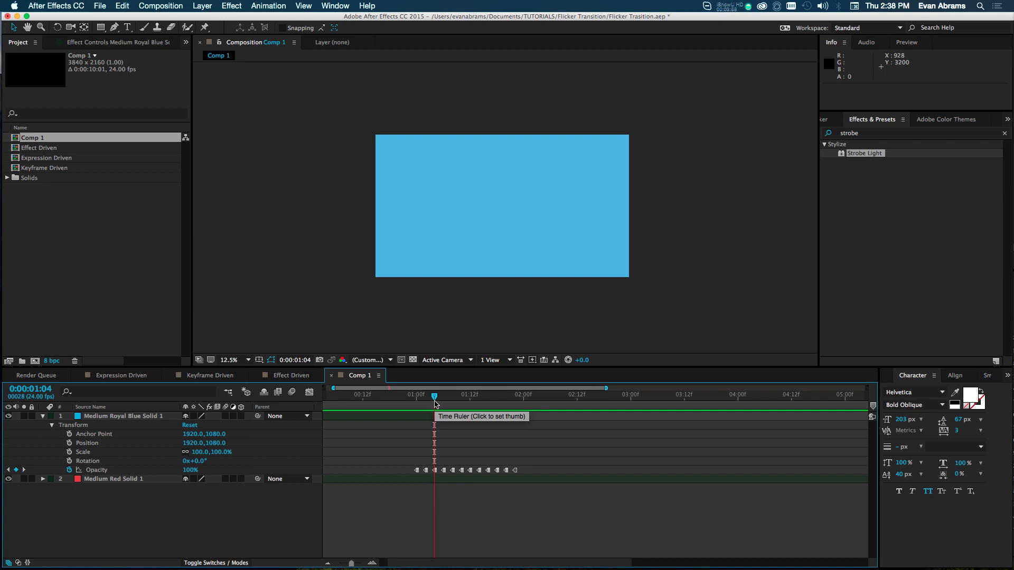
left_click(425, 470)
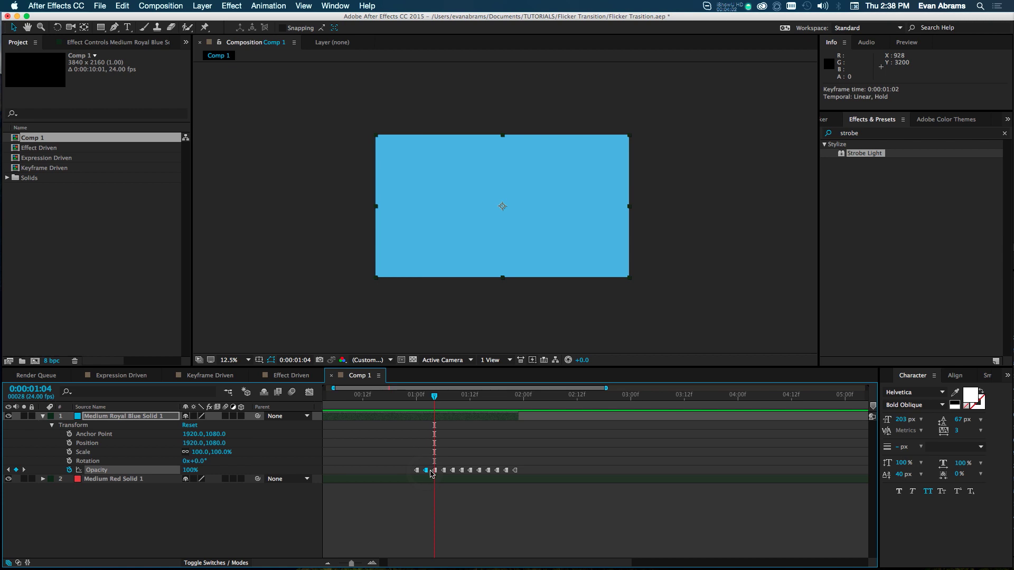
scroll(429, 473, "up", 2, "alt")
mouse_move(421, 473)
left_mouse_down()
mouse_move(412, 472)
mouse_move(452, 470)
mouse_move(428, 476)
left_mouse_up()
left_click(439, 471)
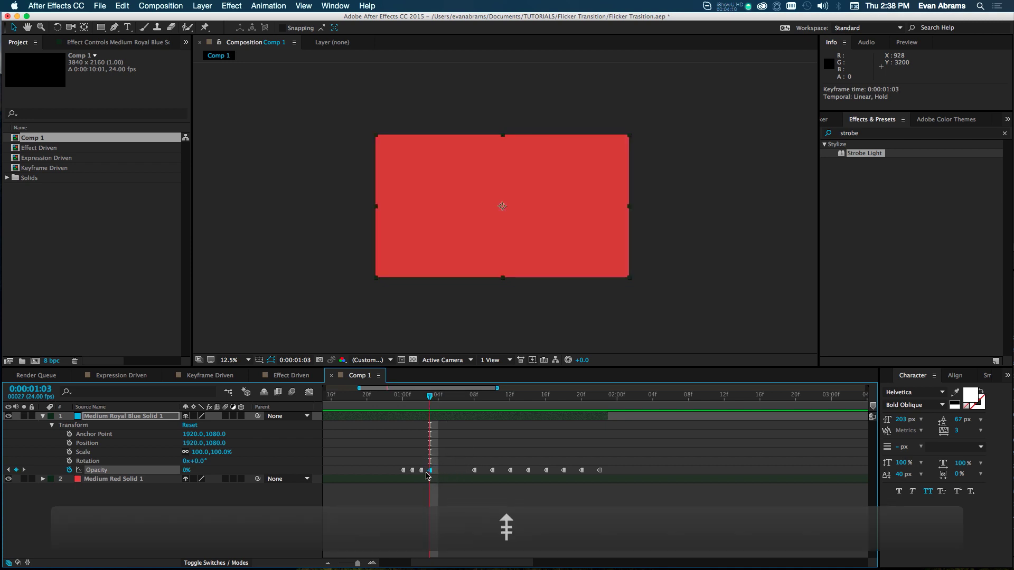
Space the next five opacity keyframes with growing gaps at 0:00:01:05, 0:00:01:07, 0:00:01:10, 0:00:01:13 and 0:00:01:17.
key("Page_Down")
key("Page_Down")
left_click_drag(475, 471, 519, 471)
key("Page_Down")
key("Page_Down")
key("Page_Down")
key("Page_Down")
key("Page_Down")
key("Page_Down")
key("Page_Down")
key("Page_Down")
key("Page_Down")
key("Page_Down")
key("Page_Down")
key("Page_Down")
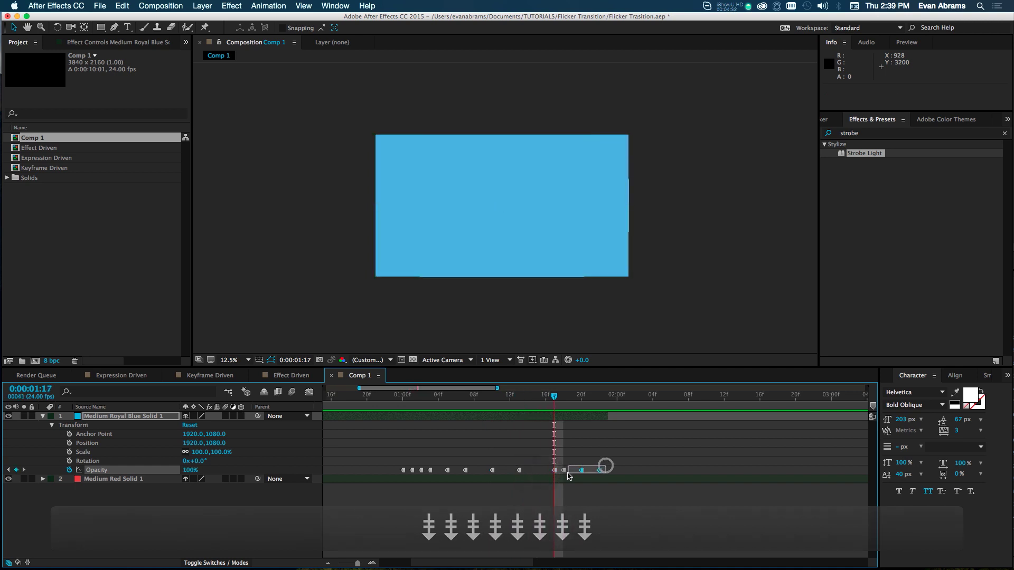
Place the last three opacity keyframes at 0:00:01:21, 0:00:01:23 and 0:00:02:01, and extend the blue solid's end to 0:00:02:01.
left_click(563, 470)
key("Page_Down")
key("Page_Down")
key("Page_Down")
key("Page_Down")
mouse_move(579, 473)
left_mouse_down()
mouse_move(625, 472)
mouse_move(590, 470)
left_mouse_up()
left_click_drag(609, 419, 635, 420)
key("F9")
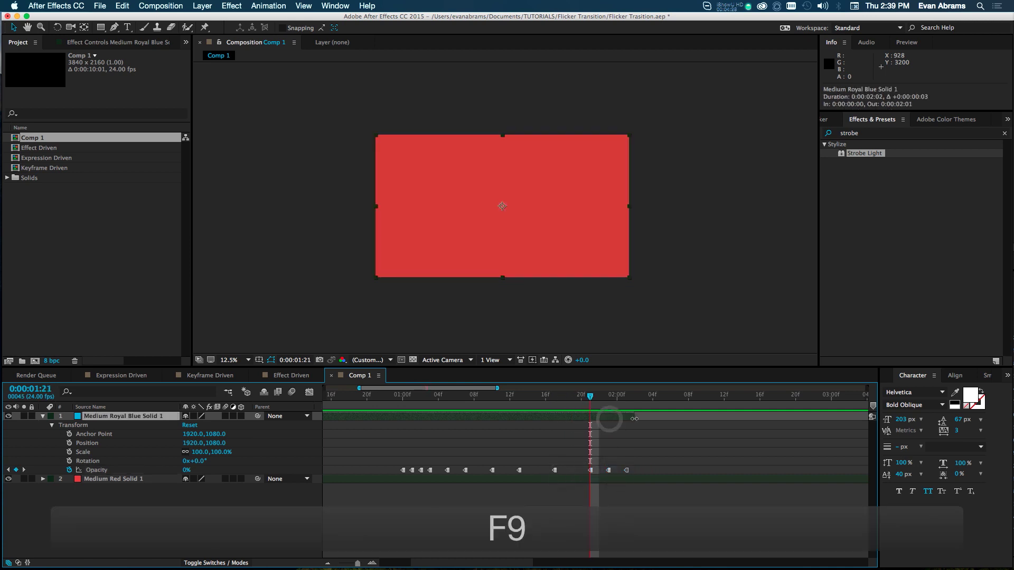
Preview the unevenly spaced flicker from 0:00:01:00.
left_click_drag(415, 405, 404, 415)
left_click(460, 506)
key("space")
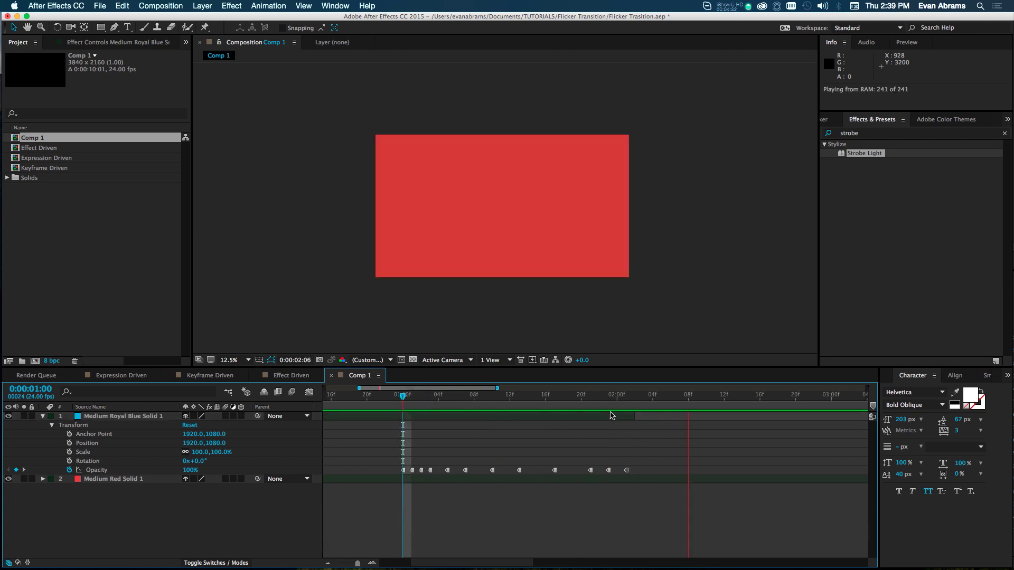
key("space")
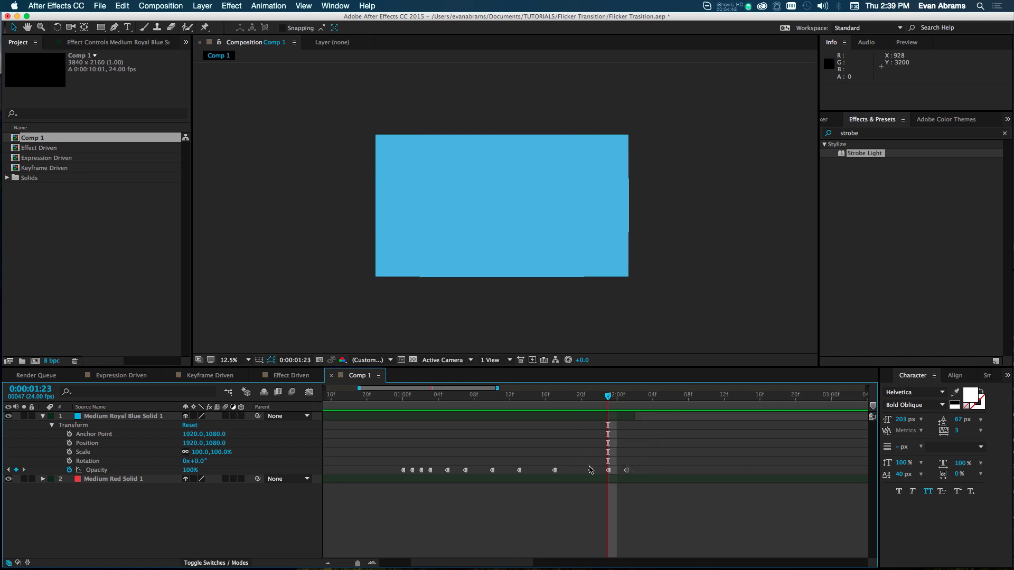
Retime the opacity keyframes after 0:00:01:05 to 0:00:01:08, 01:12, 01:17, 01:20, 01:23, 02:00 and 02:01, with tight spacing at the end.
left_click_drag(610, 471, 581, 471)
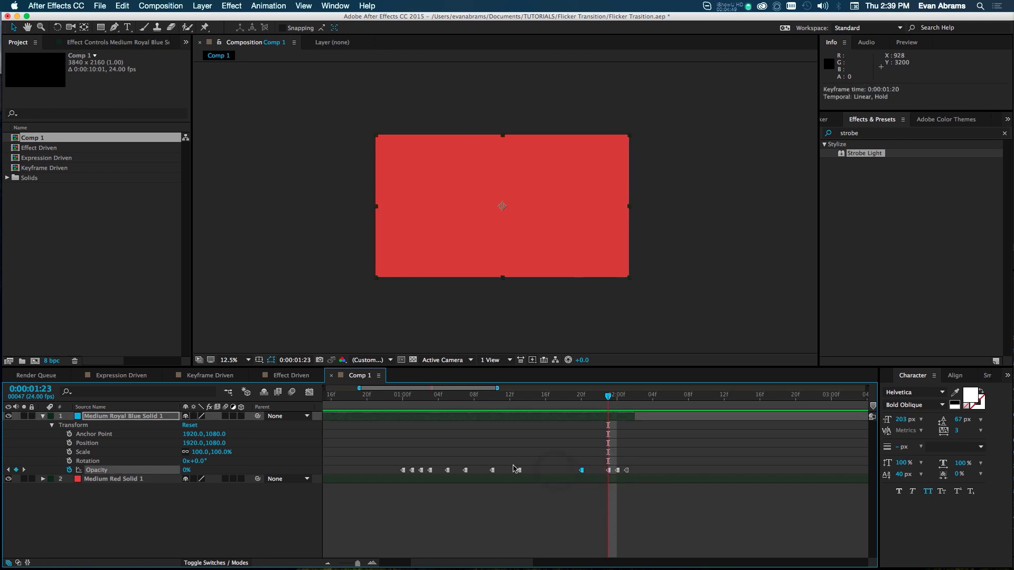
left_click_drag(518, 470, 501, 470)
left_click(491, 471)
left_click(511, 470)
left_click(511, 470)
mouse_move(538, 471)
left_mouse_down()
mouse_move(650, 484)
mouse_move(554, 471)
left_mouse_up()
left_click_drag(466, 471, 474, 470)
key("minus")
key("minus")
key("minus")
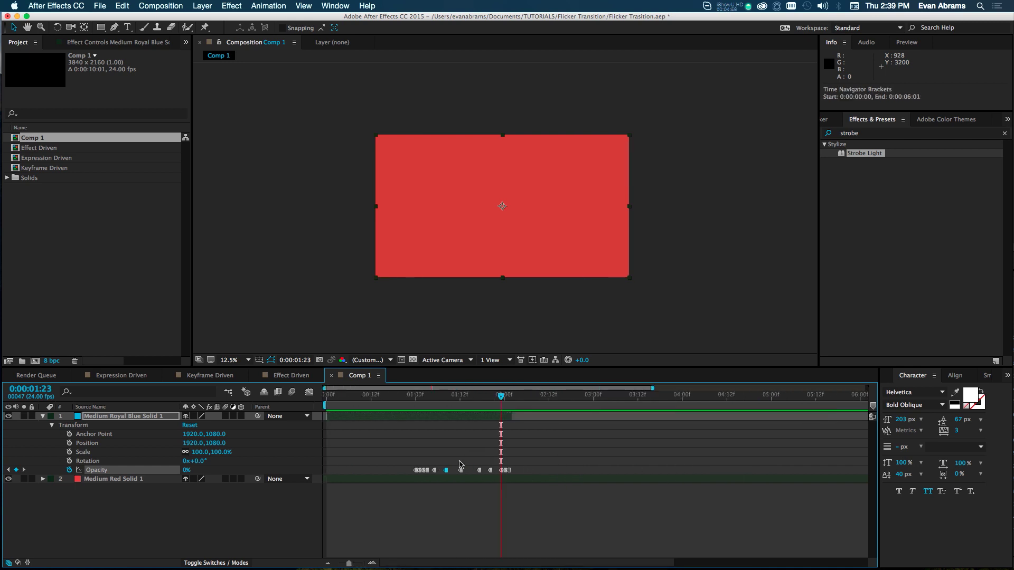
left_click(459, 463)
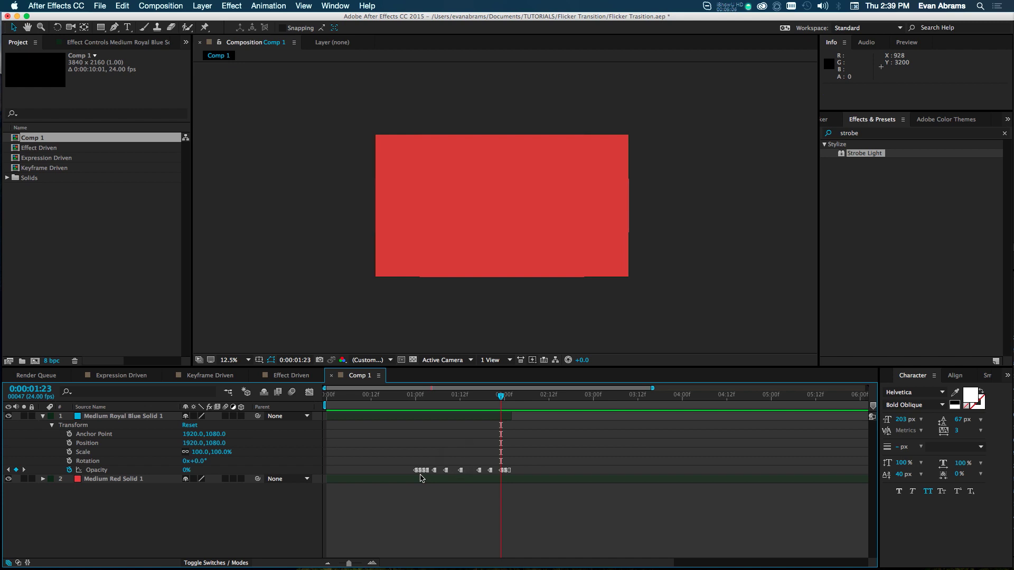
Examine the blue solid's opacity keyframes and the frames between 0:00:01:00 and 0:00:01:07.
left_click_drag(430, 401, 416, 404)
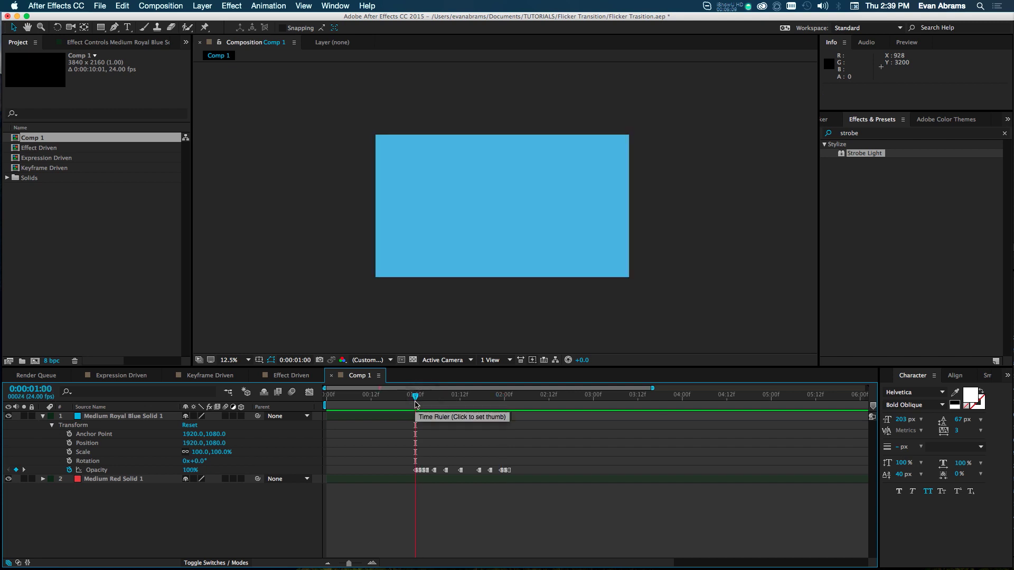
left_click(116, 470)
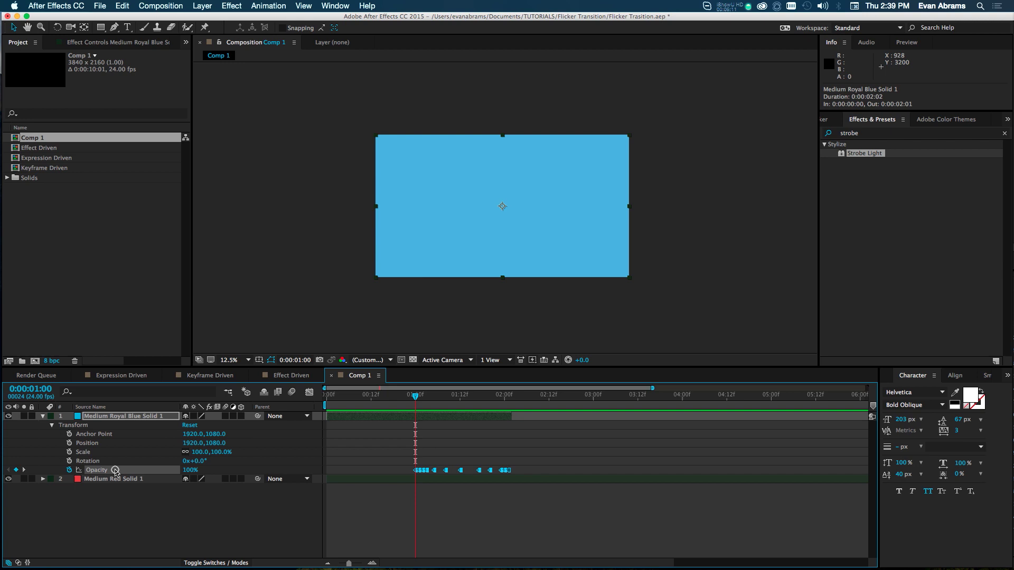
left_click(423, 499)
left_click(428, 397)
left_click(442, 399)
Try the Transform effect on the blue solid by varying its Opacity, undo that change and remove the effect.
left_click(444, 416)
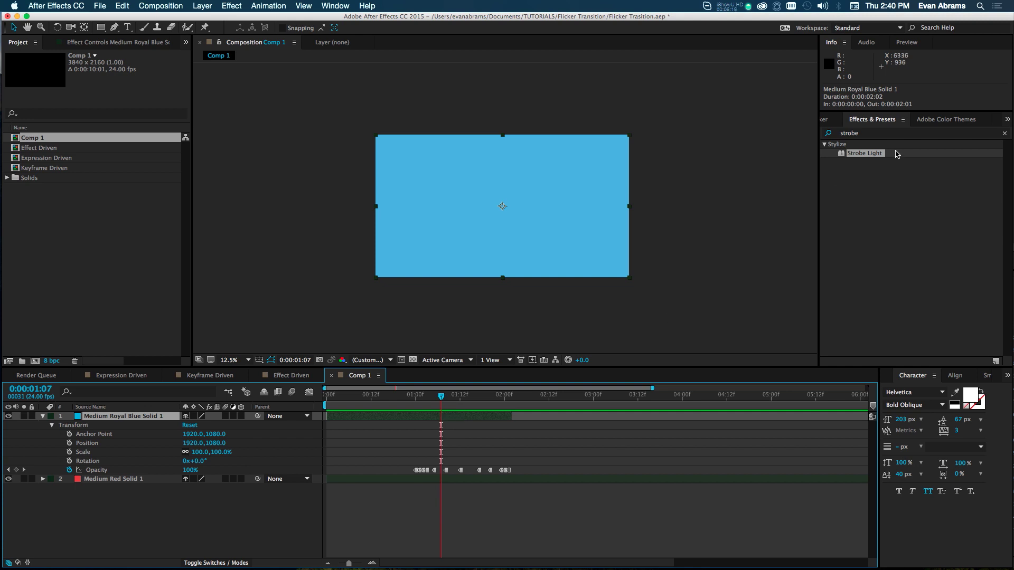
left_click(859, 134)
type("trans")
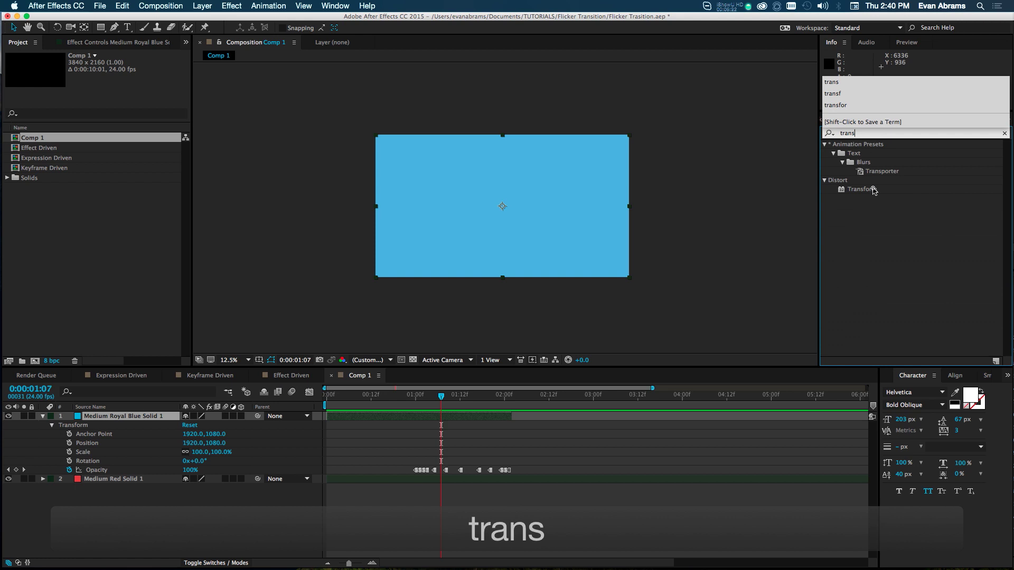
left_click_drag(873, 190, 493, 417)
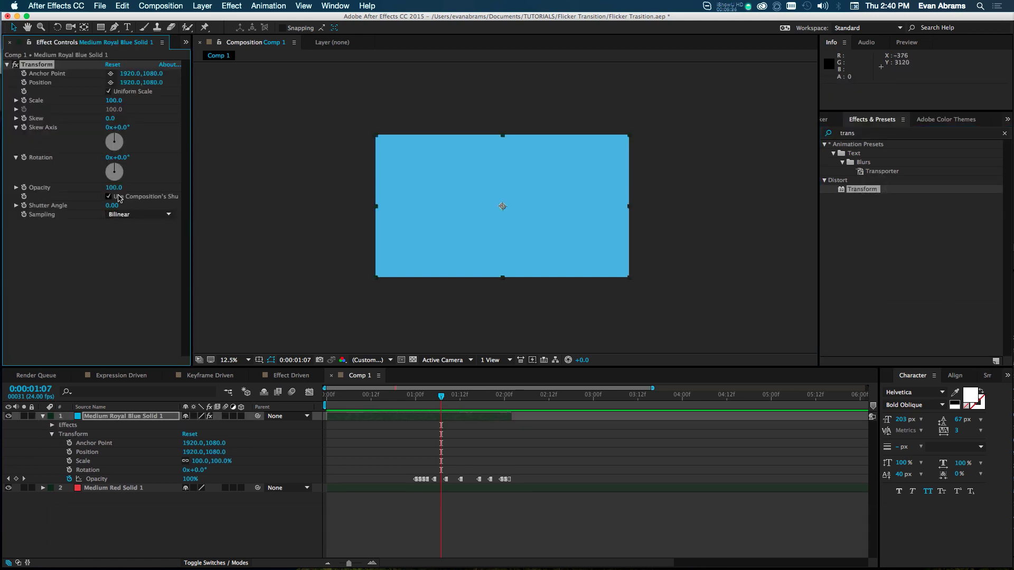
left_click_drag(114, 188, 137, 189)
key("super+z")
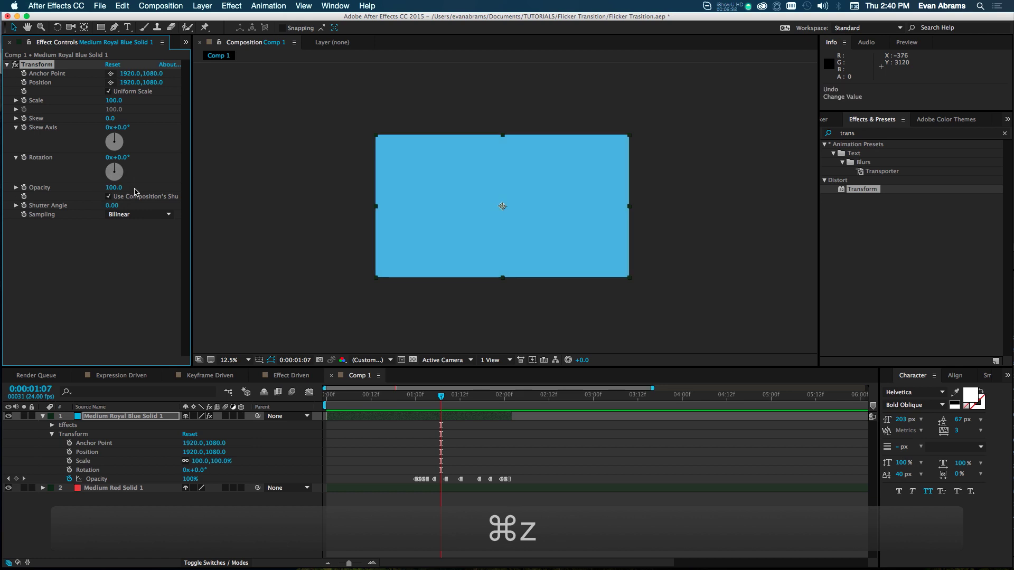
key("BackSpace")
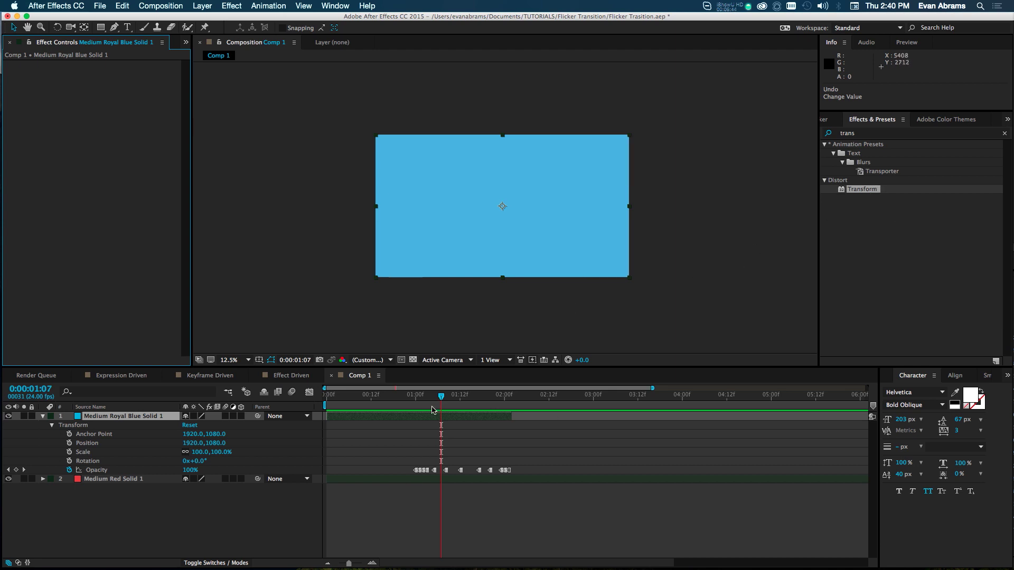
Set the time to 0:00:01:00, collapse the blue solid's properties and look at the keyframes in the Keyframe Driven composition.
left_click(141, 464)
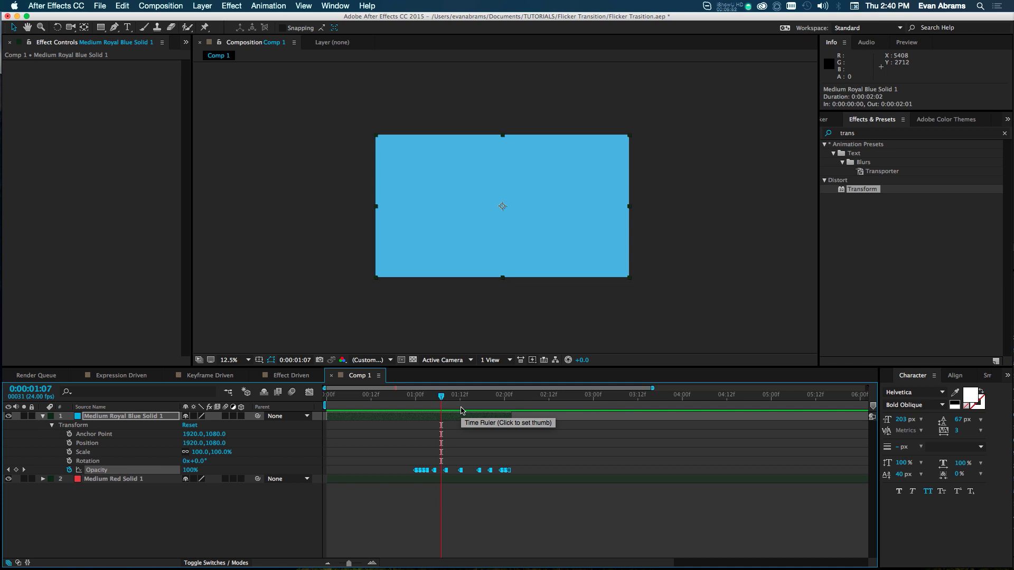
left_click(416, 410)
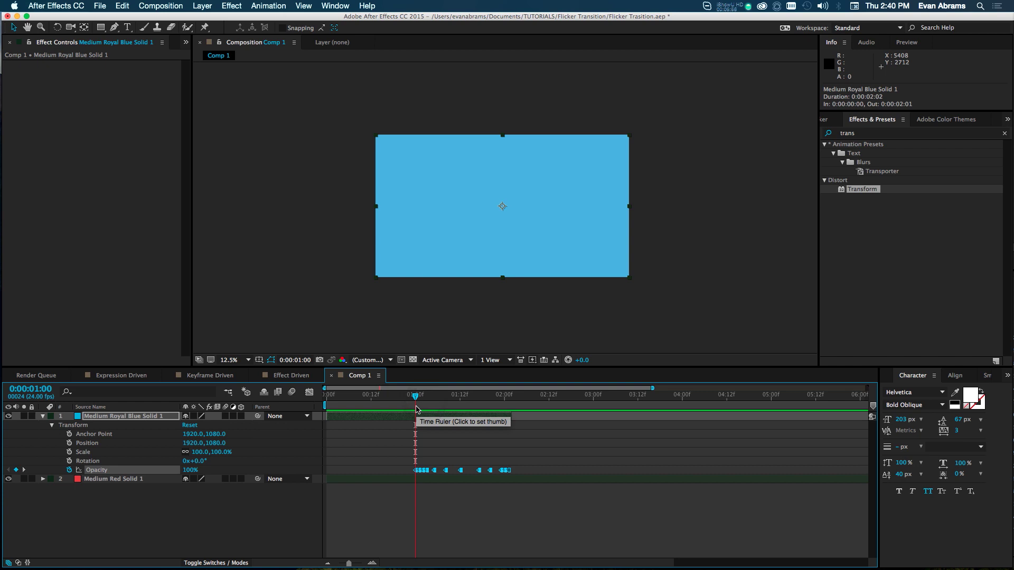
left_click(44, 416)
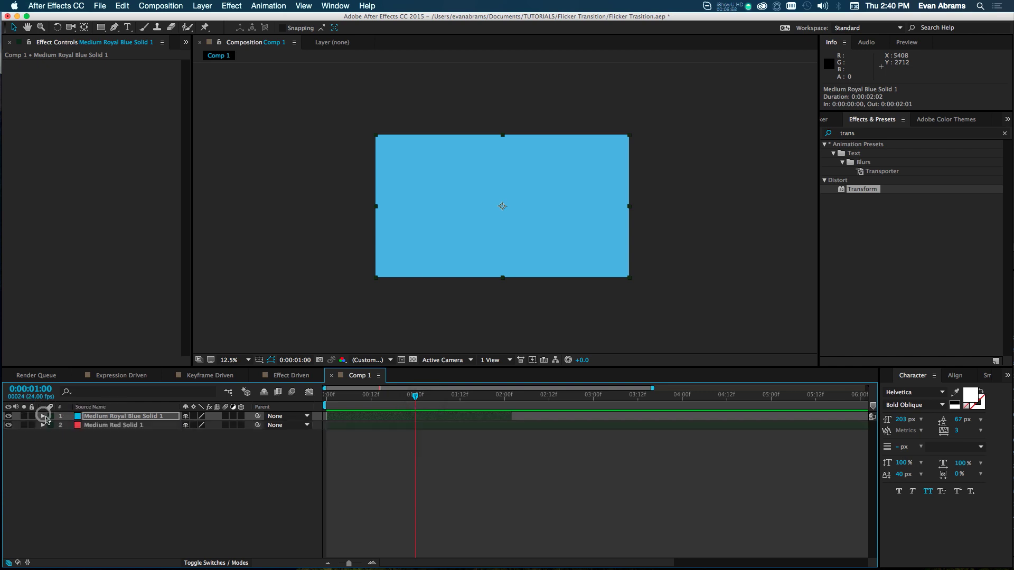
left_click(203, 380)
left_click(573, 415)
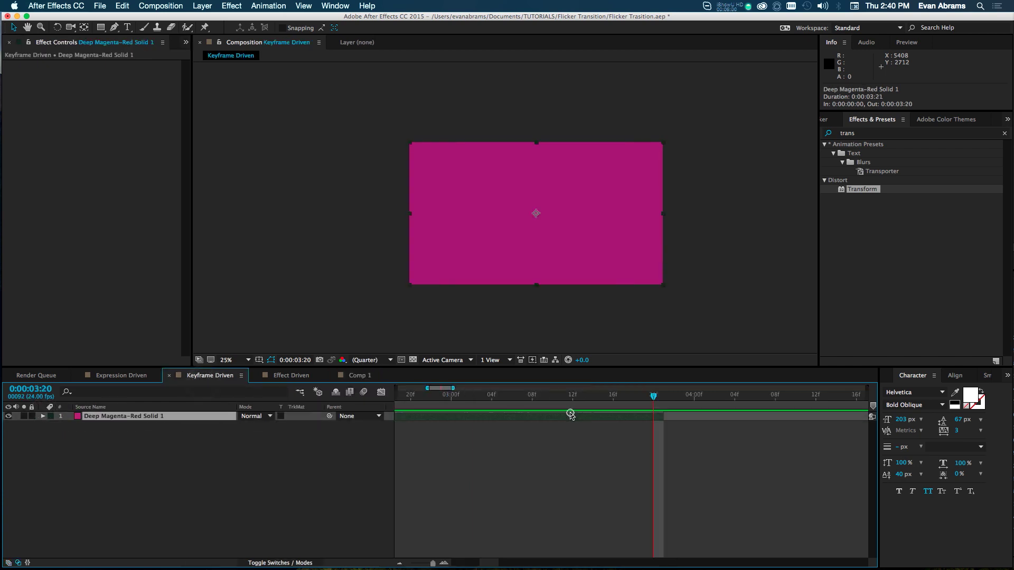
key("u")
Return to Comp 1 and delete all opacity keyframes of the blue solid.
left_click(364, 375)
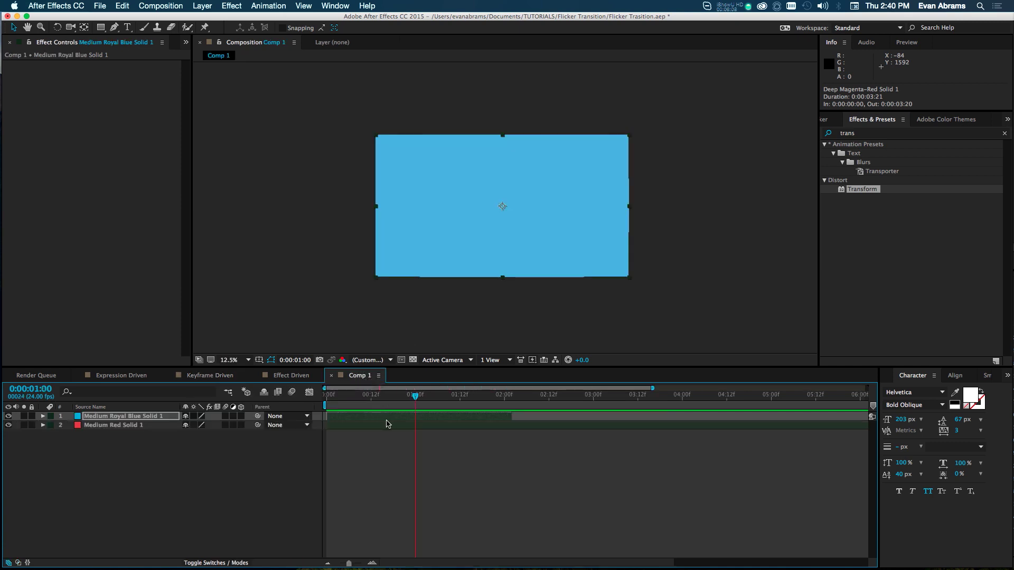
key("u")
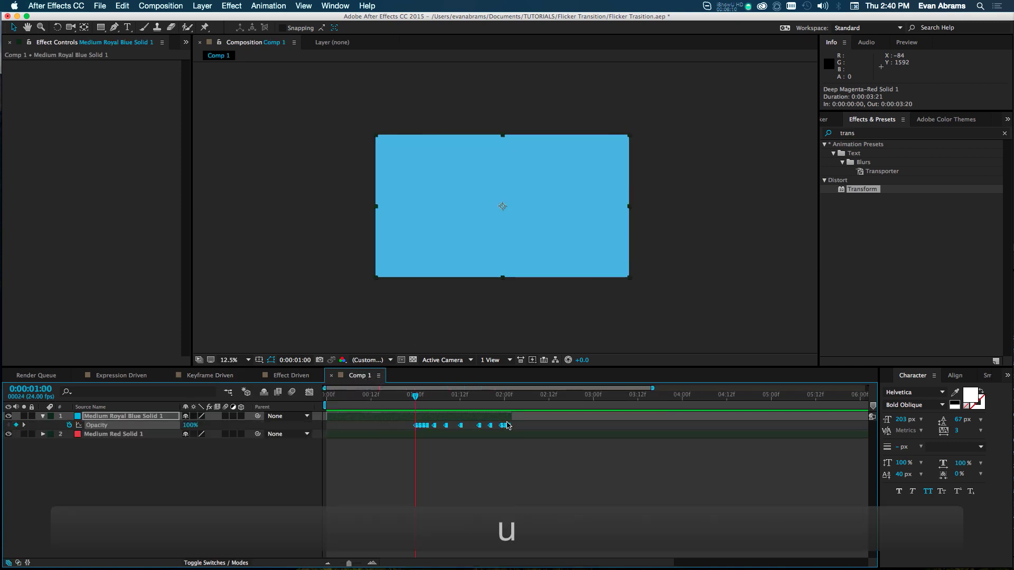
key("BackSpace")
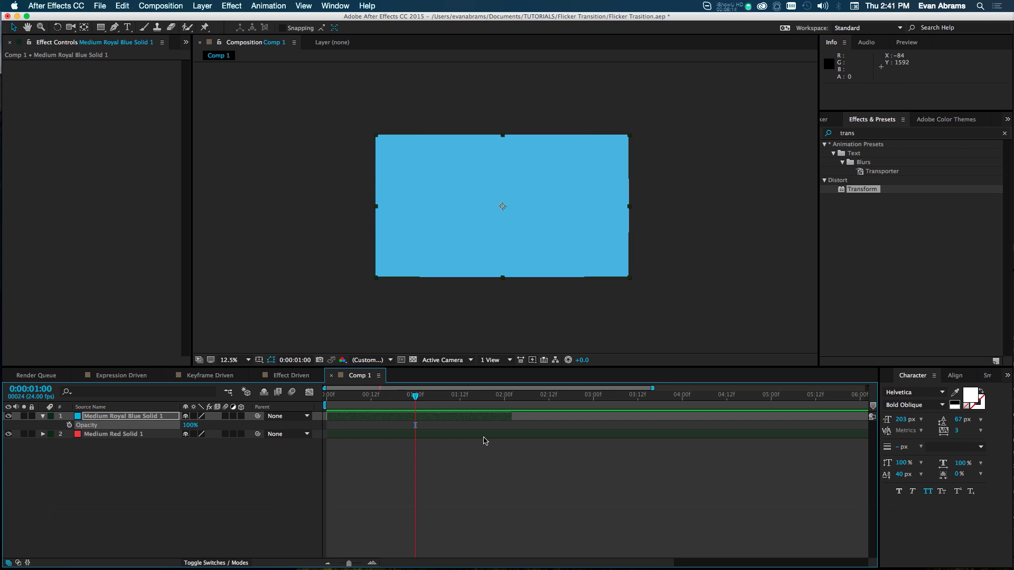
Apply the Strobe Light effect to the blue solid and preview the composition from the start.
left_click(993, 133)
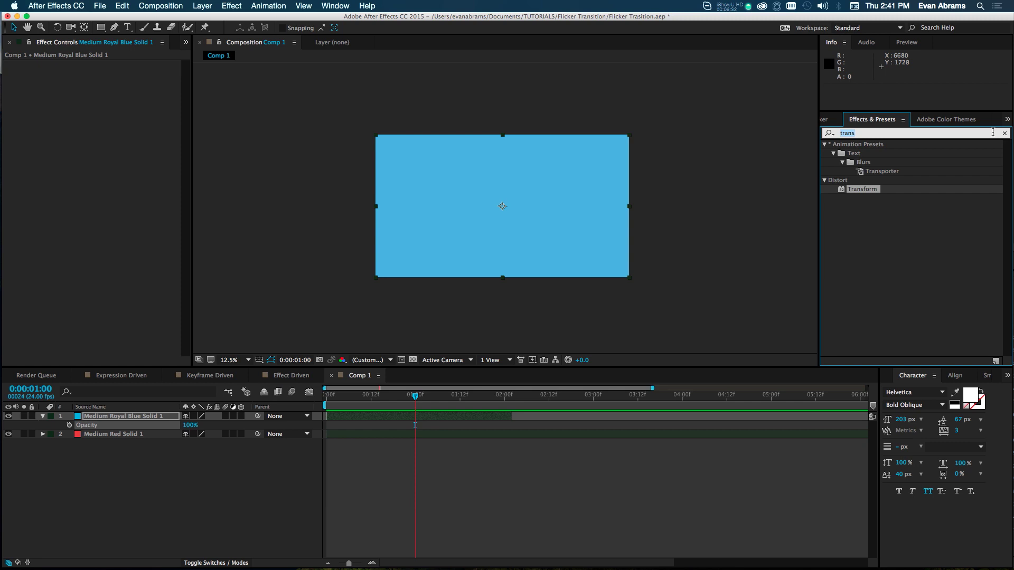
type("strob")
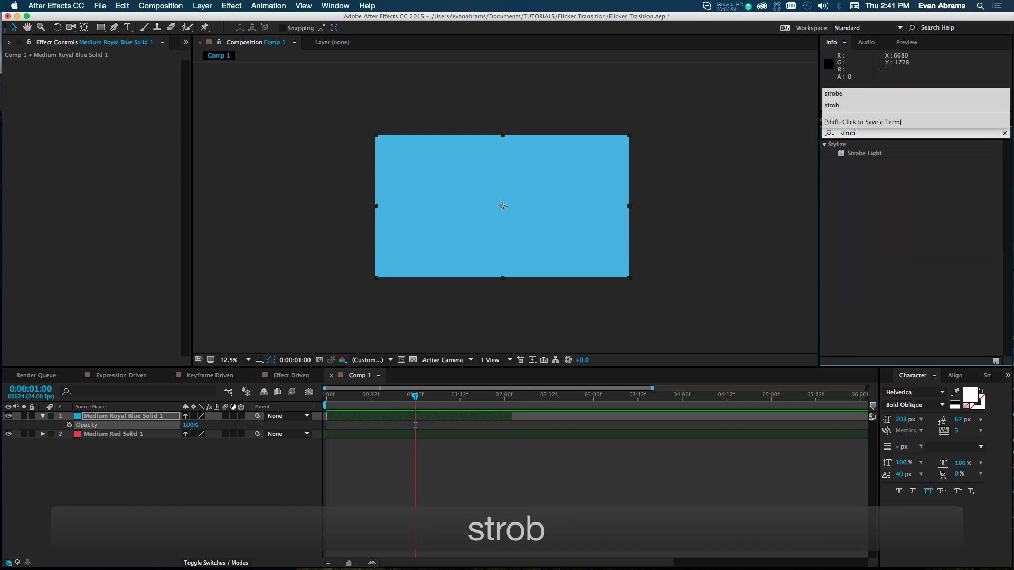
left_click_drag(866, 153, 418, 421)
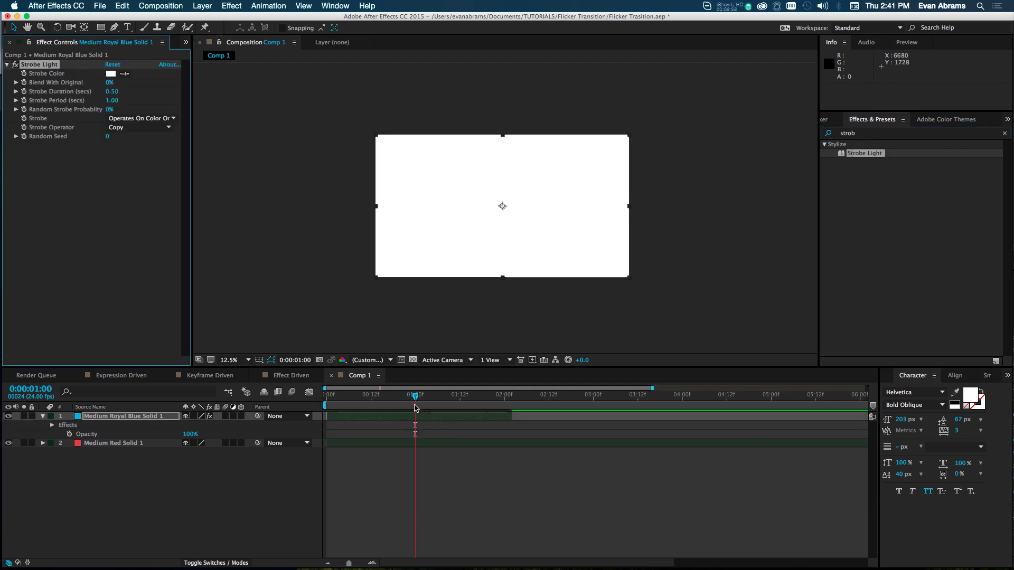
key("space")
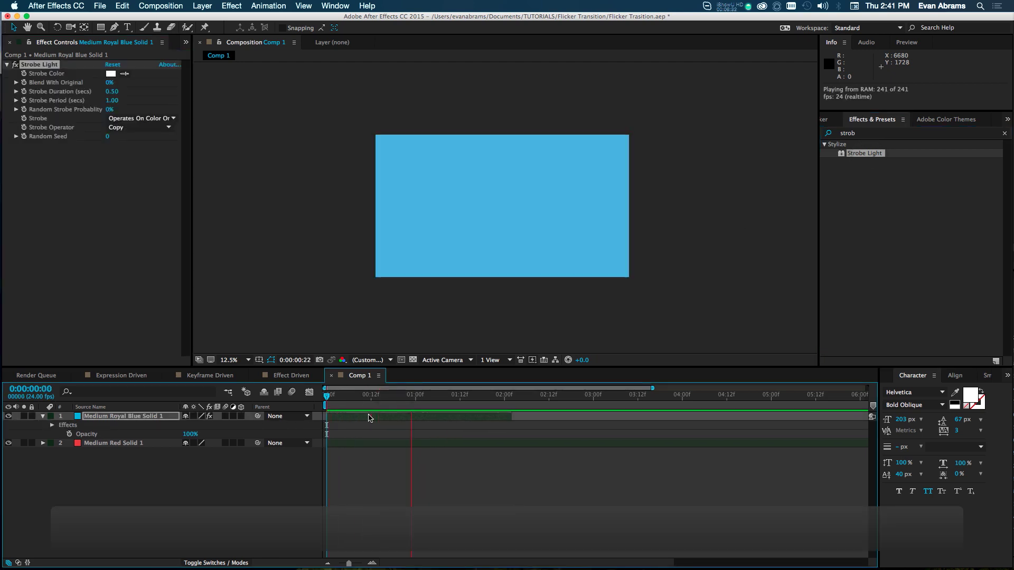
Set the Strobe option to Makes Layer Transparent and try Blend With Original at 100% before returning it to 0%.
left_click_drag(399, 396, 304, 422)
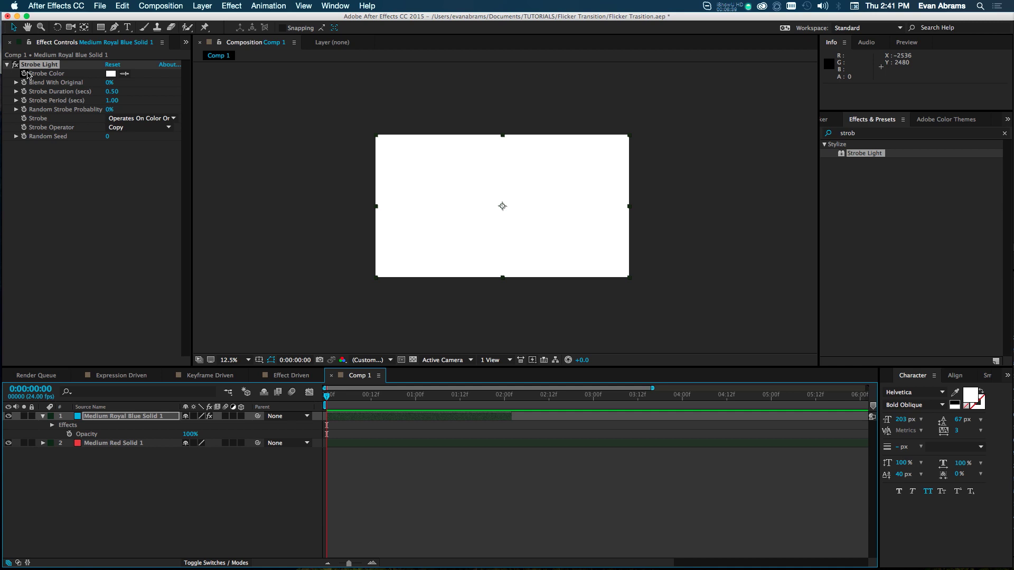
left_click(170, 119)
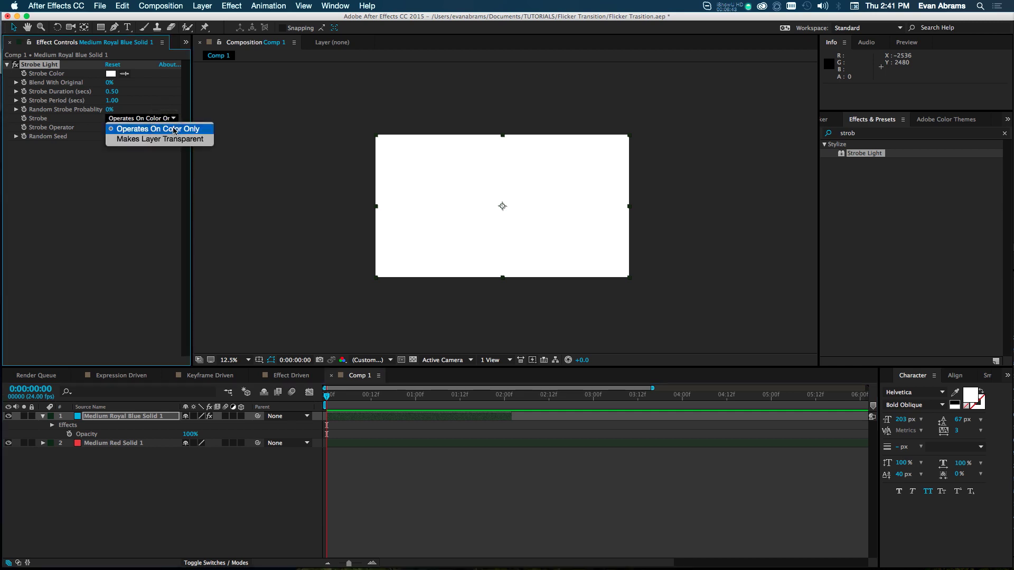
left_click(174, 139)
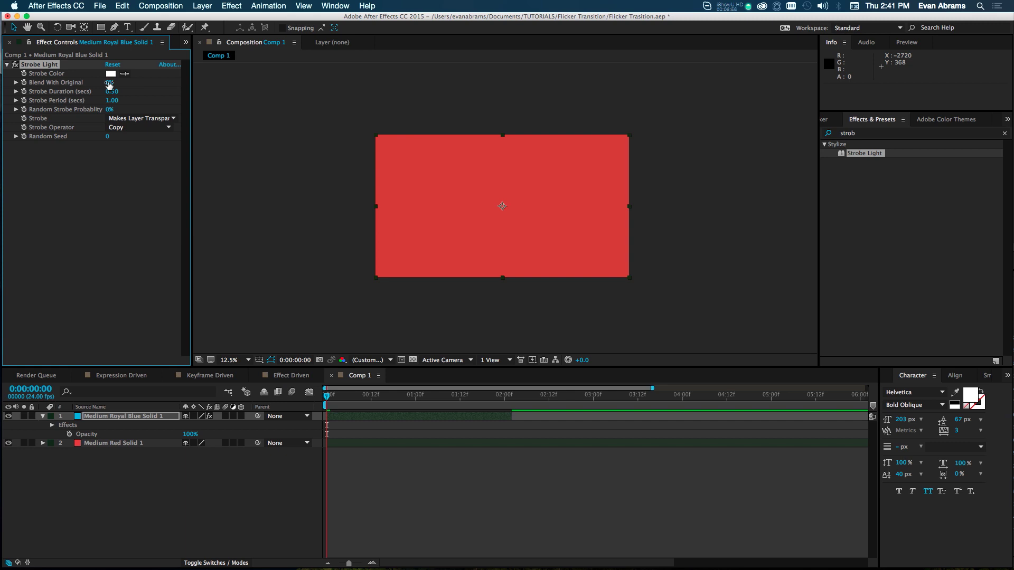
left_click_drag(110, 85, 230, 87)
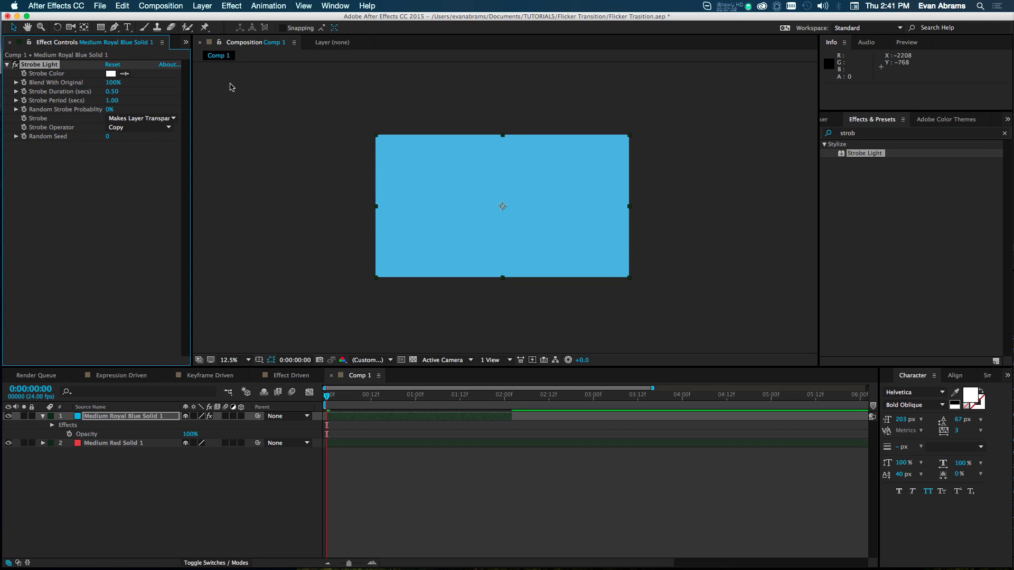
left_click_drag(113, 83, 2, 91)
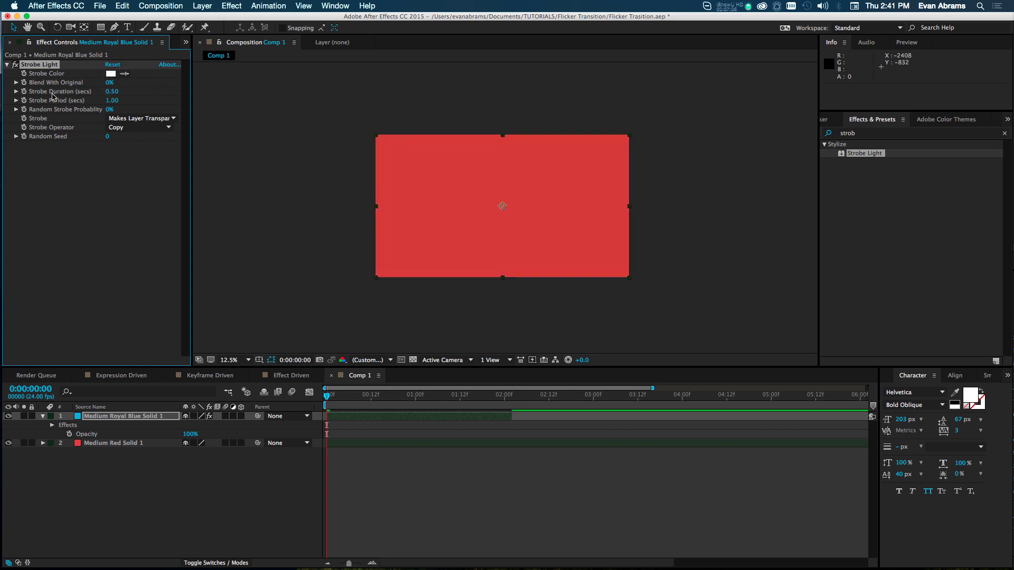
Enable keyframing for Blend With Original, Strobe Duration and Strobe Period at 0:00:00:00 and reveal the keyframes in the timeline.
left_click(24, 82)
left_click(24, 91)
left_click(24, 101)
key("u")
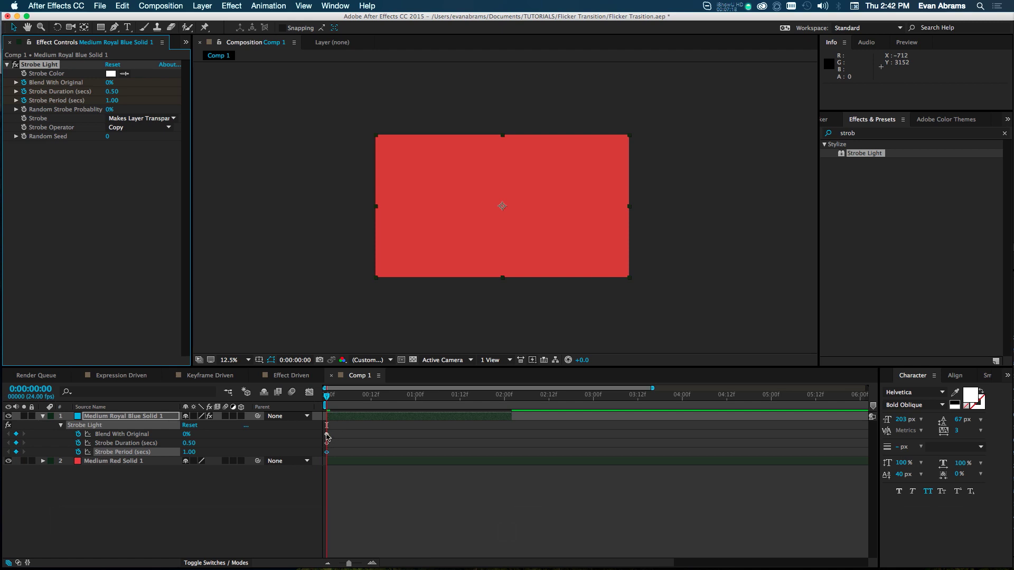
Convert the first Blend With Original keyframe to a hold keyframe and add another at 0:00:01:00.
right_click(326, 434)
left_click(377, 515)
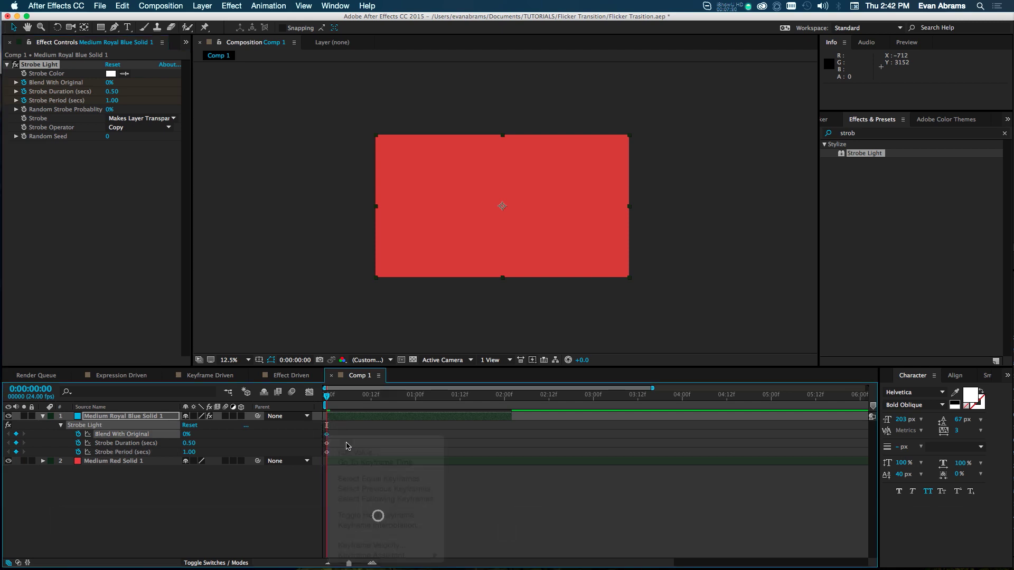
left_click_drag(388, 404, 415, 409)
left_click(16, 433)
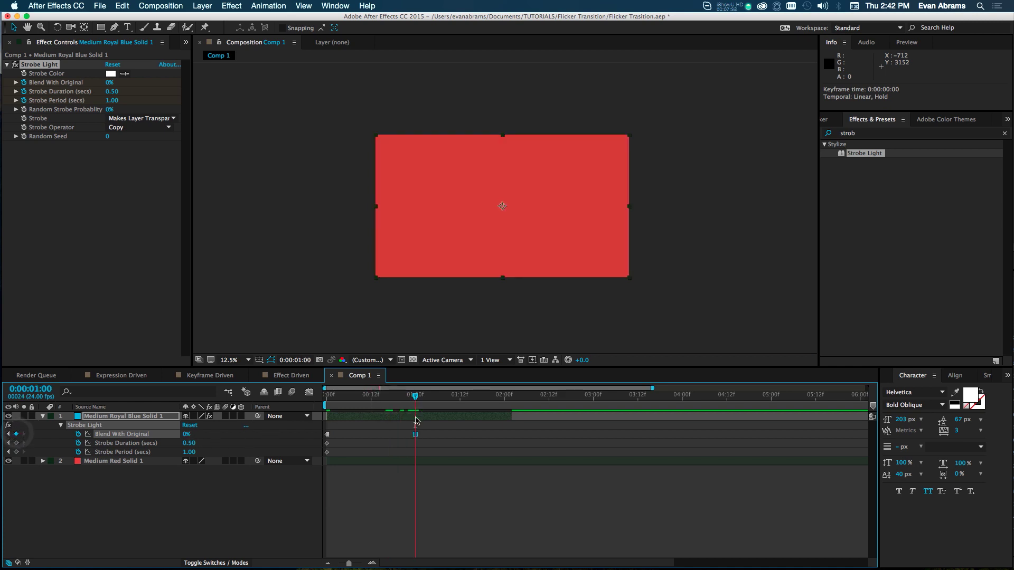
Set Blend With Original to 100% at 0:00:00:00 and preview the composition.
key("Home")
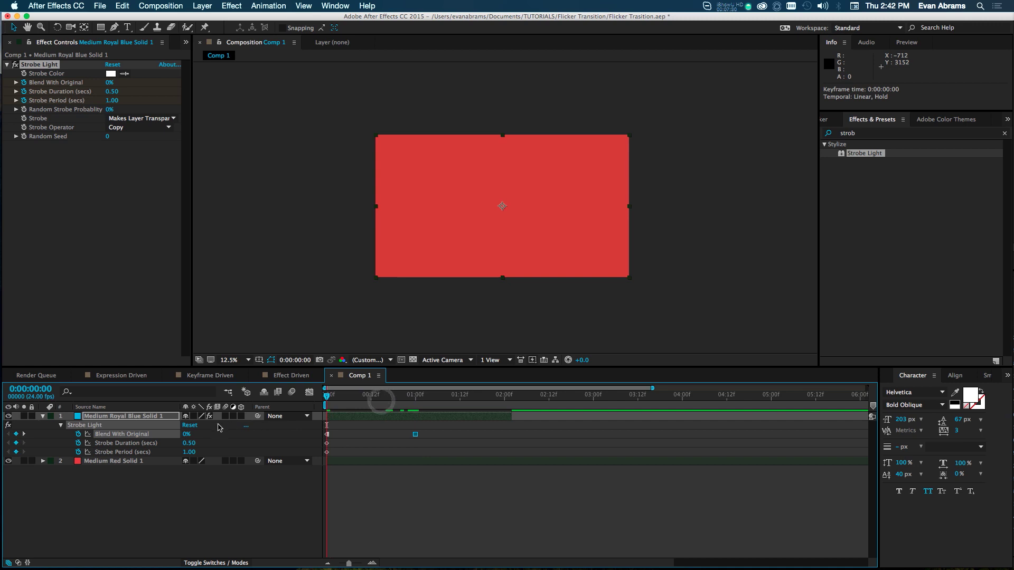
left_click_drag(185, 434, 221, 434)
left_click(465, 438)
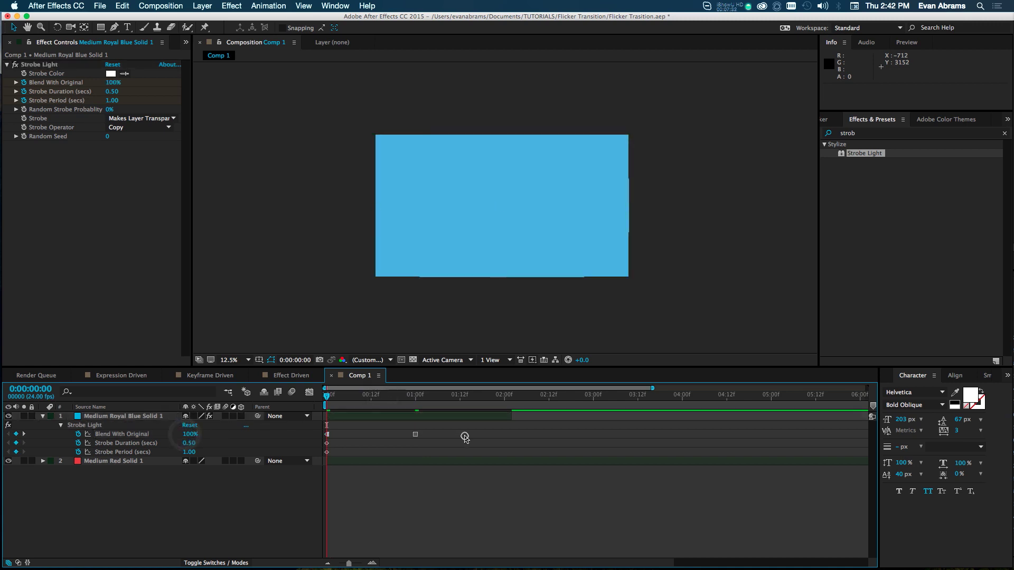
key("space")
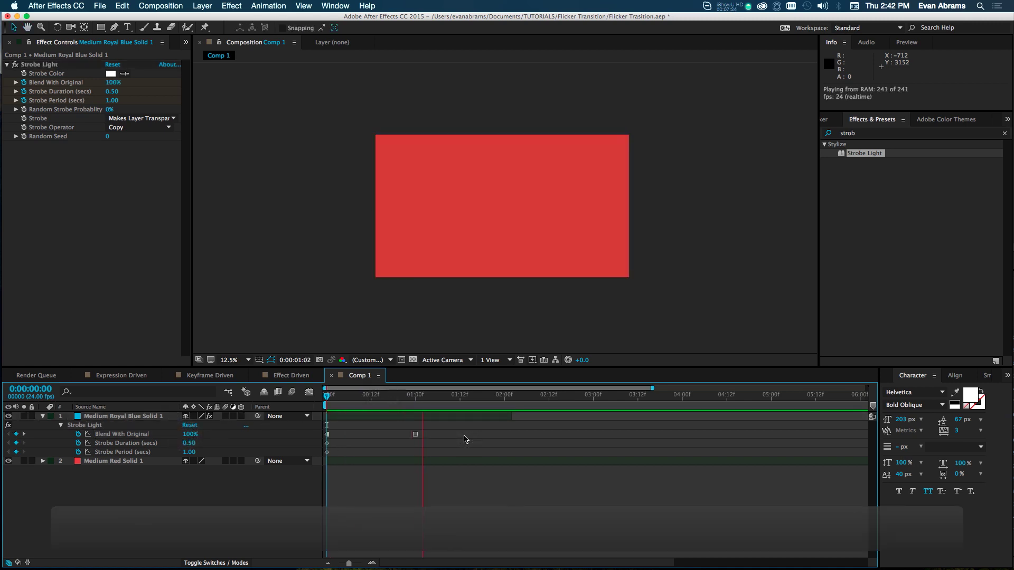
Move the Strobe Duration and Strobe Period keyframes from the start to 0:00:01:00.
left_click(415, 396)
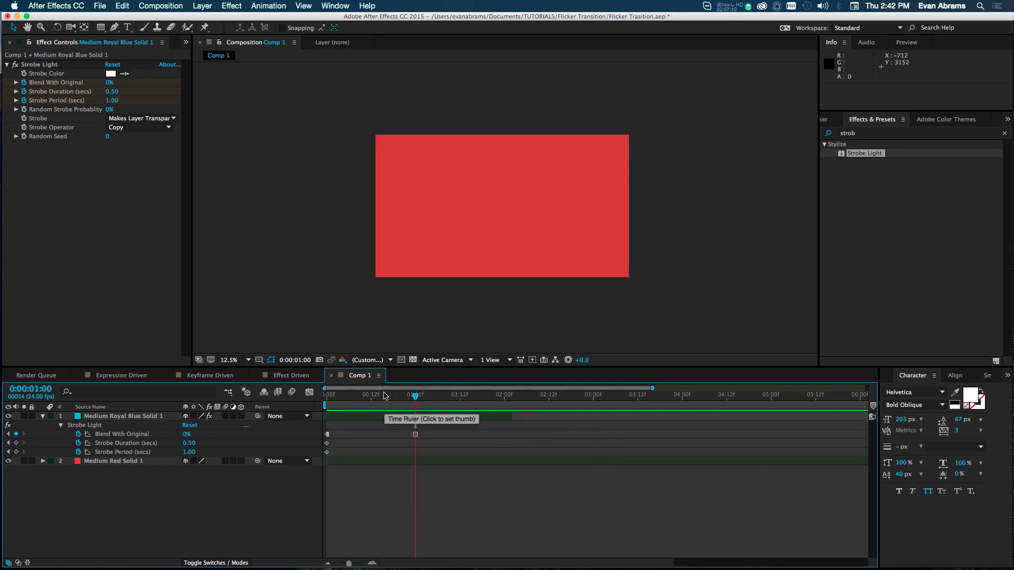
left_click_drag(349, 438, 411, 452)
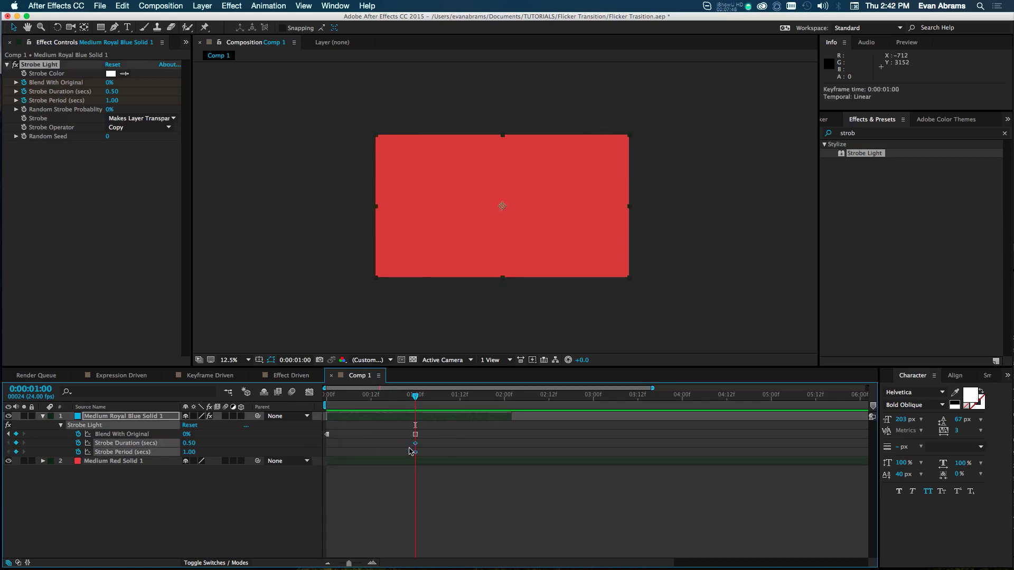
left_click(277, 446)
Set Strobe Duration to 1/24 and Strobe Period to 2/24 seconds at 0:00:01:00.
left_click(189, 443)
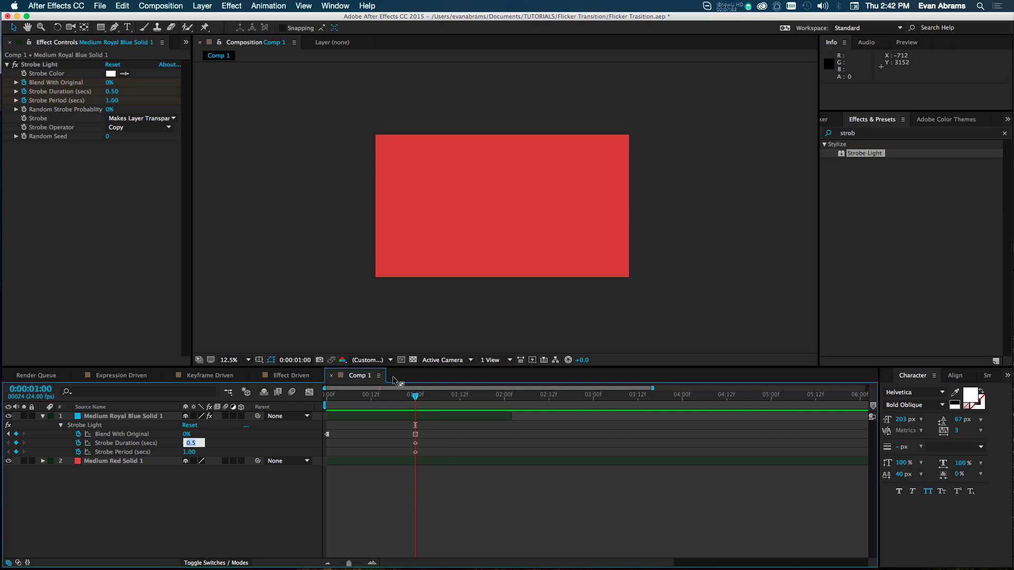
type("1/24")
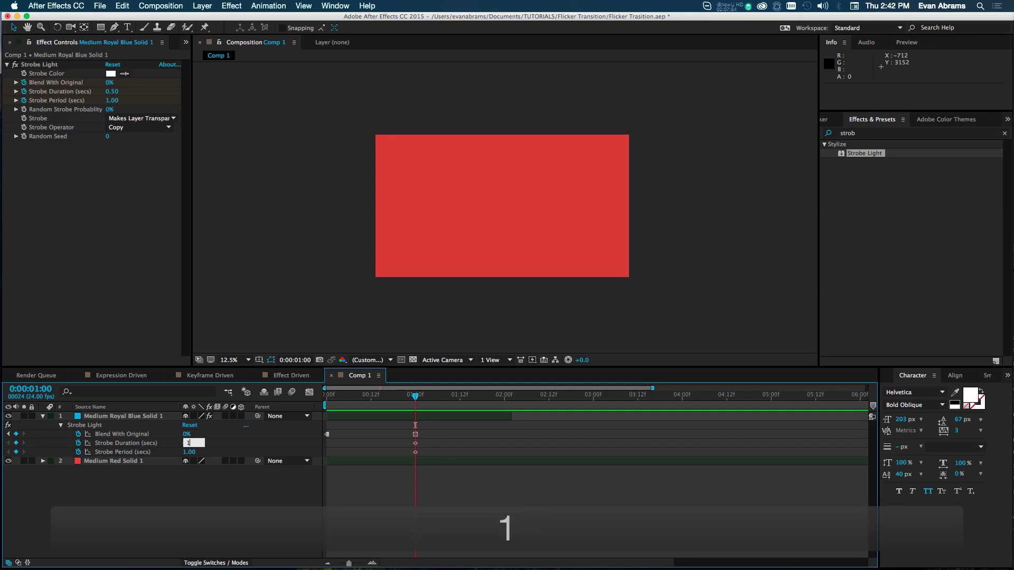
key("Return")
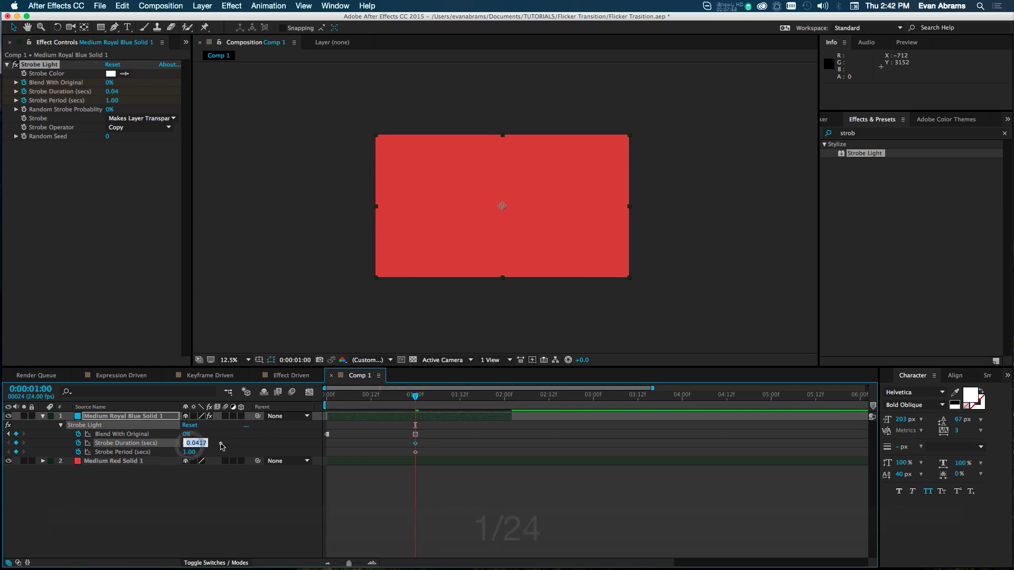
left_click(188, 452)
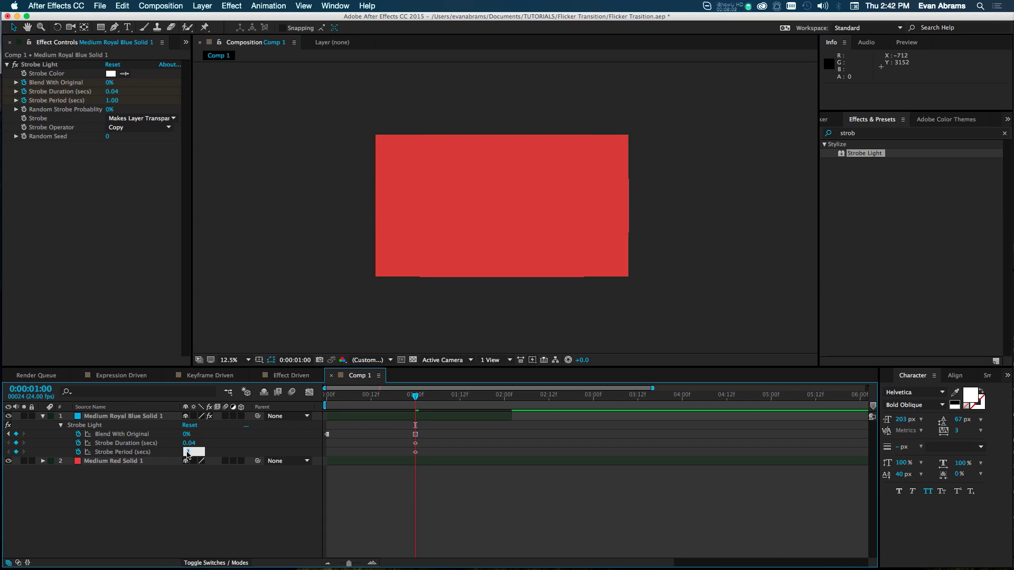
type("2/24")
key("Return")
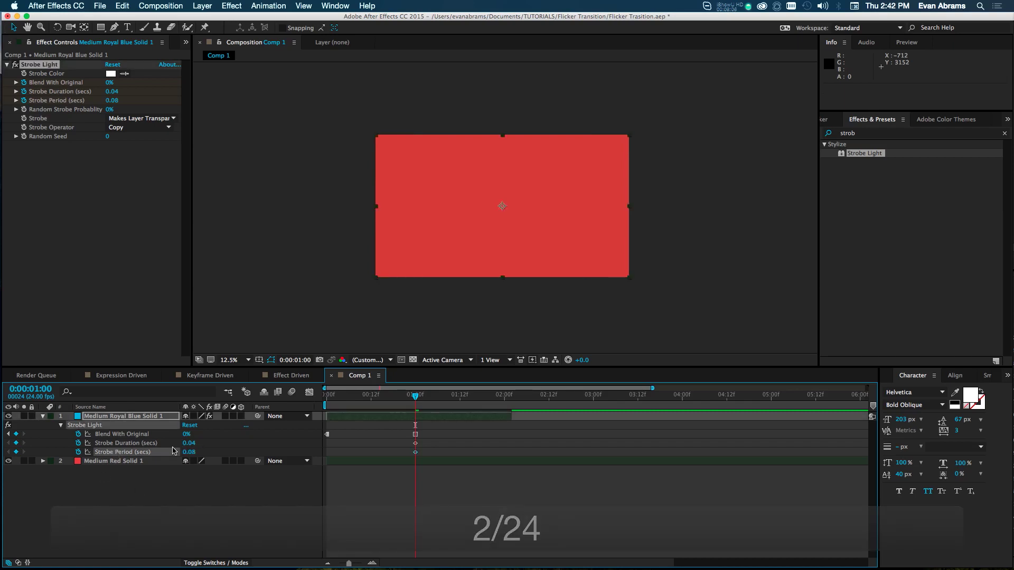
left_click(189, 452)
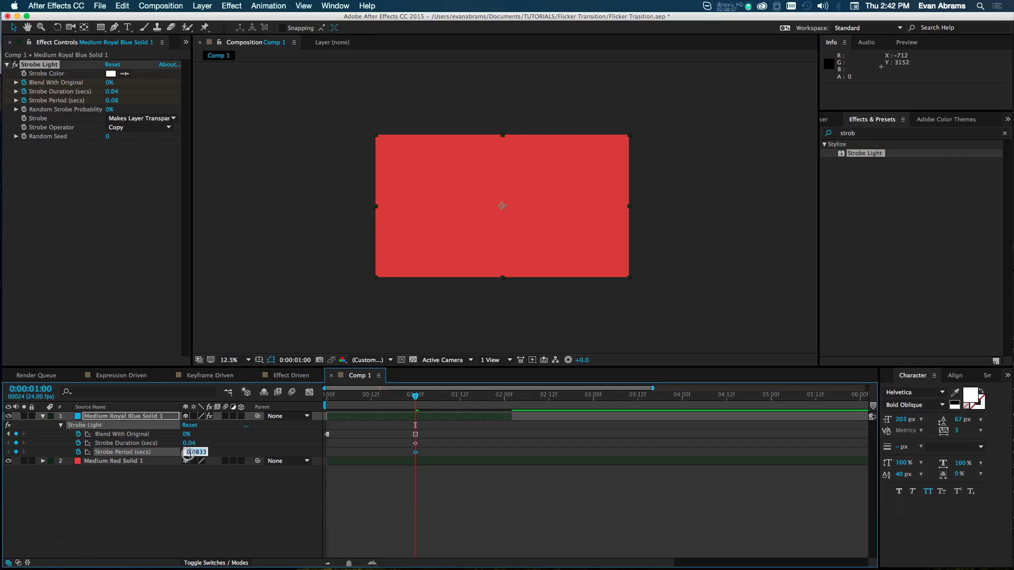
left_click(210, 484)
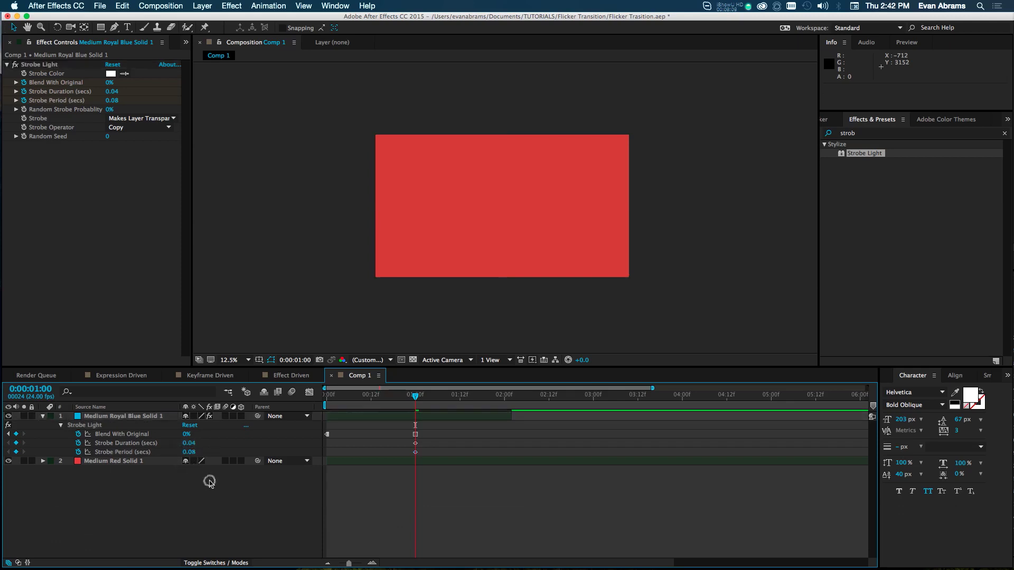
left_click(163, 447)
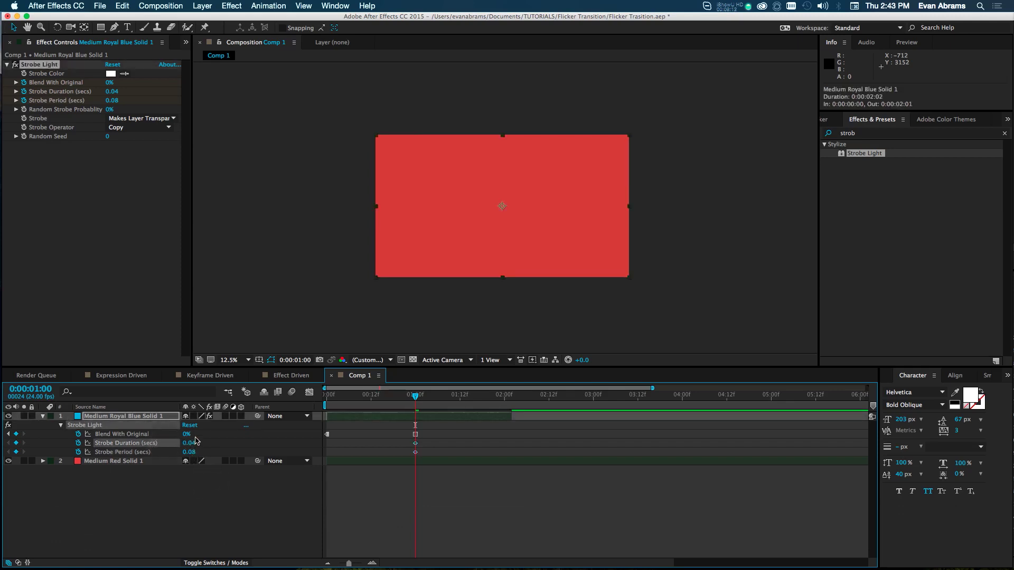
Preview the one-frame strobe flicker from the start of the composition.
left_click(407, 398)
key("space")
left_click(449, 480)
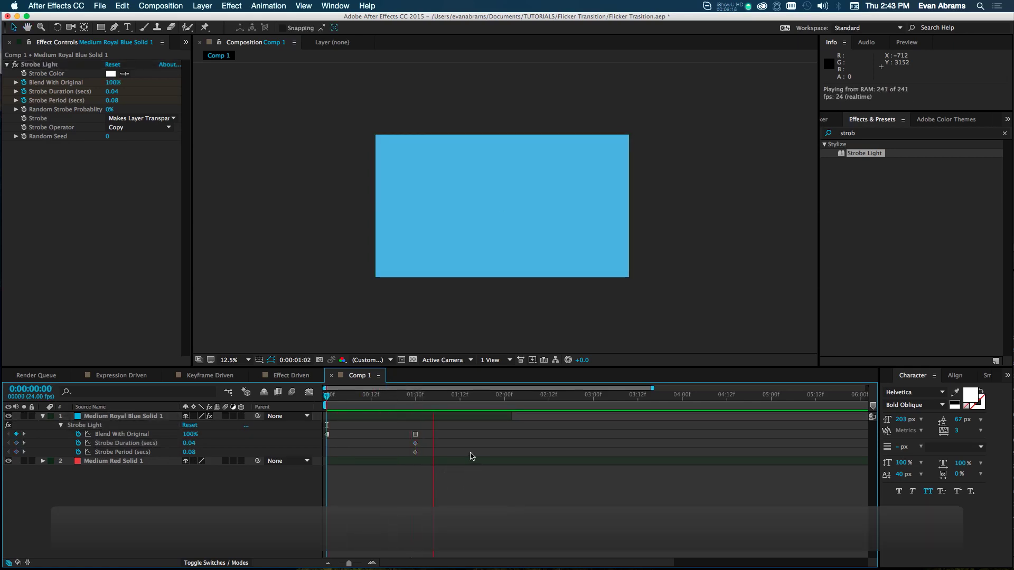
Add Strobe Duration and Strobe Period keyframes at 0:00:02:00, keeping their current values.
left_click(415, 395)
left_click(503, 396)
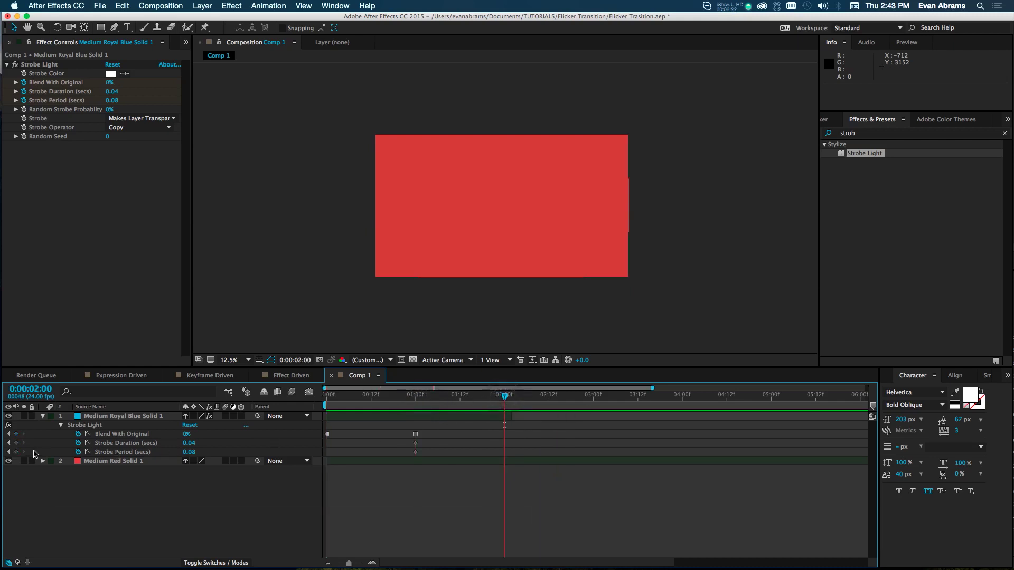
left_click(15, 443)
left_click(16, 452)
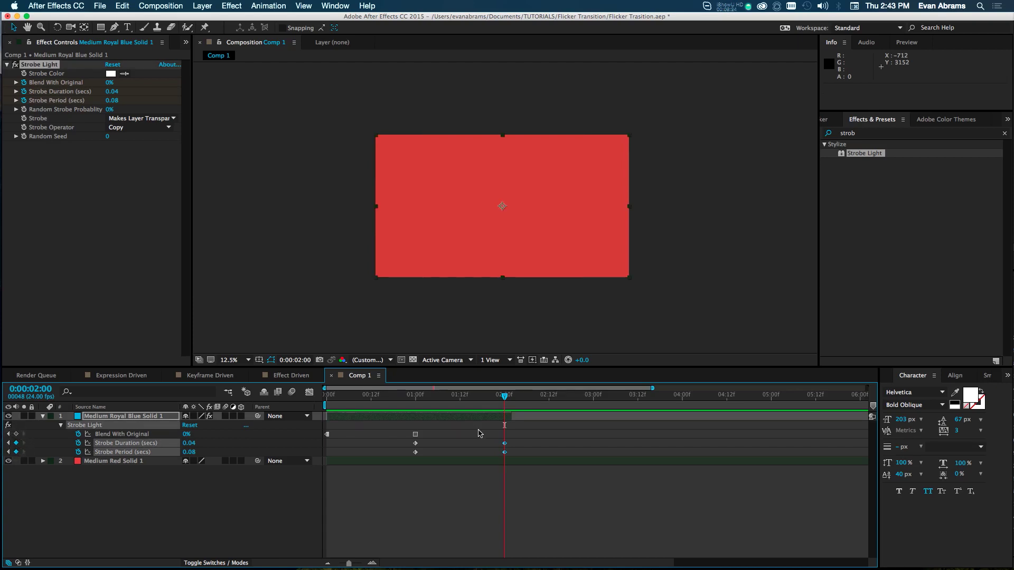
Try multiplying the Strobe Duration and Strobe Period values at 0:00:01:00 by 5.
left_click(420, 404)
left_click_drag(411, 407, 415, 407)
key("Right")
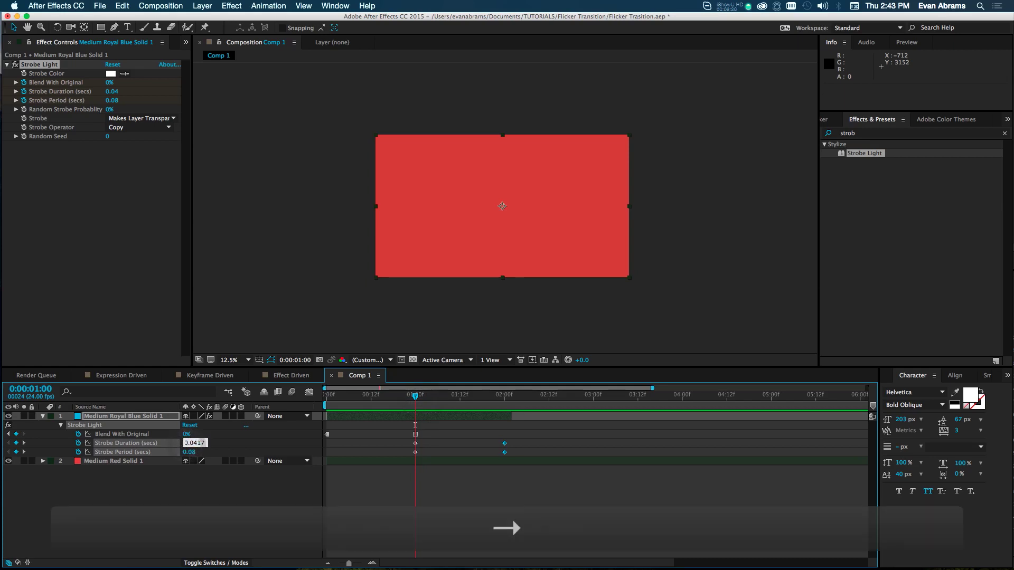
type("*5")
key("Return")
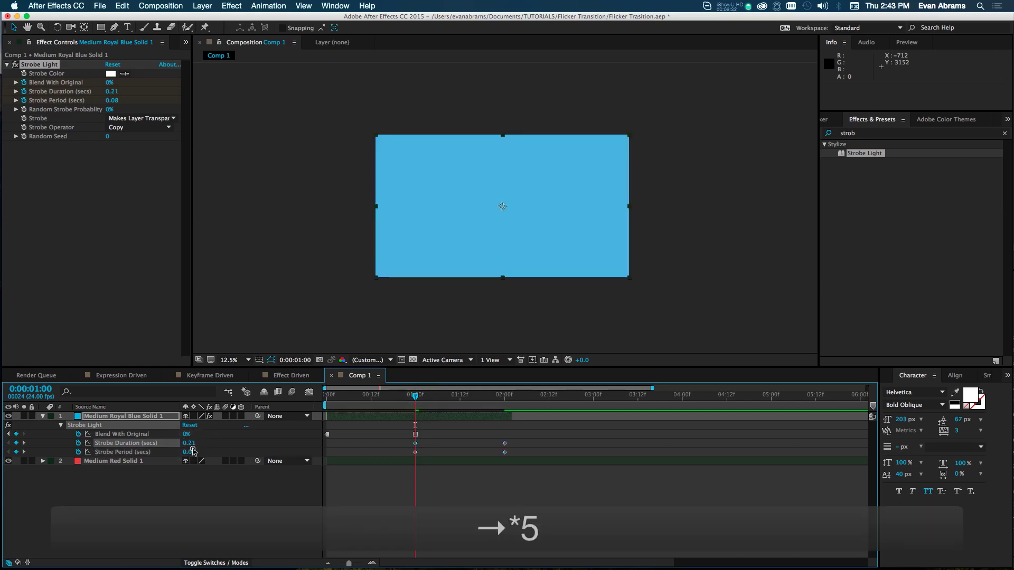
key("Right")
type("*5")
key("Return")
Preview the flicker with the changing strobe values from 0:00:01:00 and return to the start of the composition.
left_click(441, 482)
key("space")
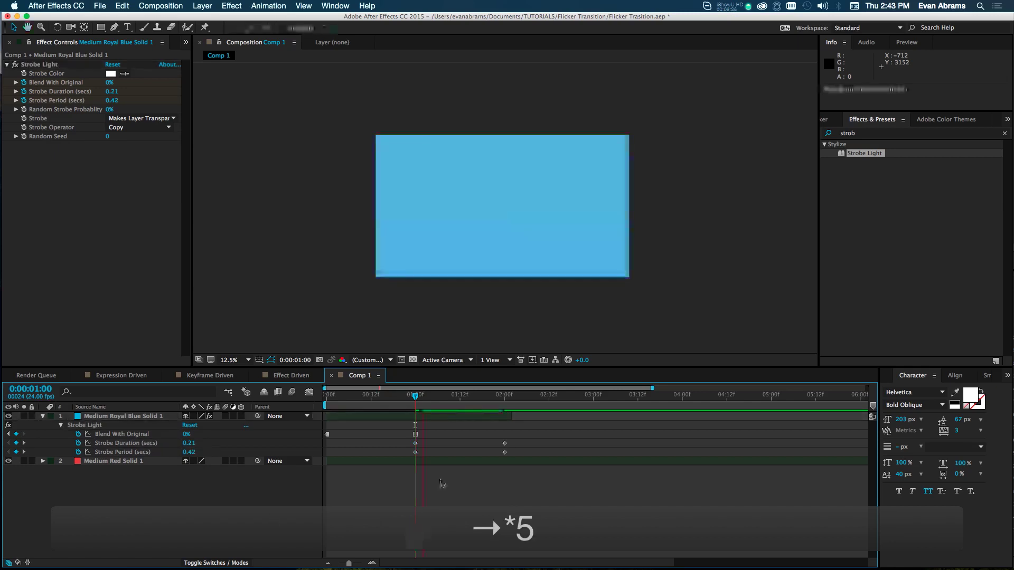
key("space")
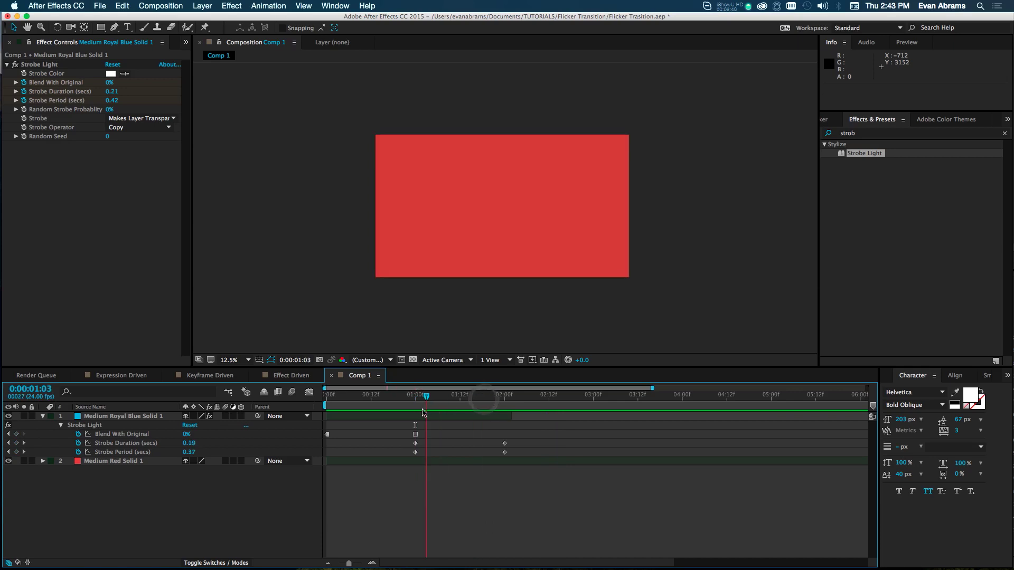
key("Home")
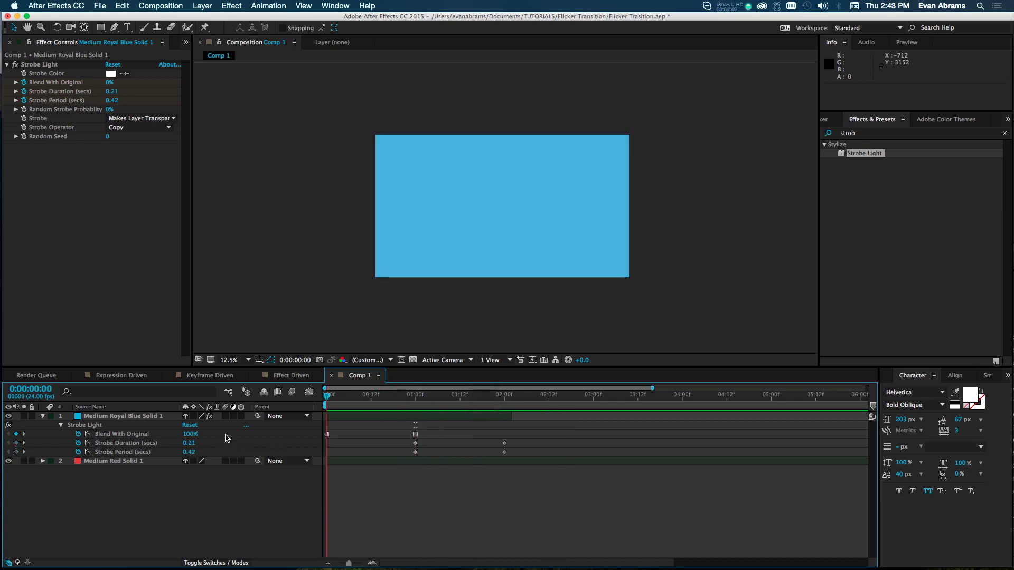
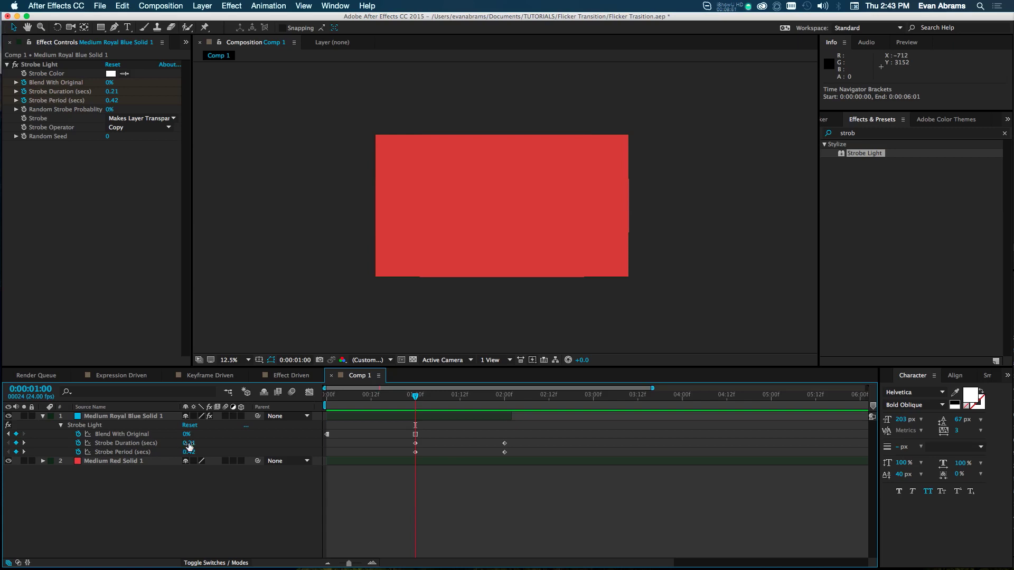
Divide the Strobe Duration and Strobe Period values at 0:00:01:00 by 5.
key("Right")
type("/5")
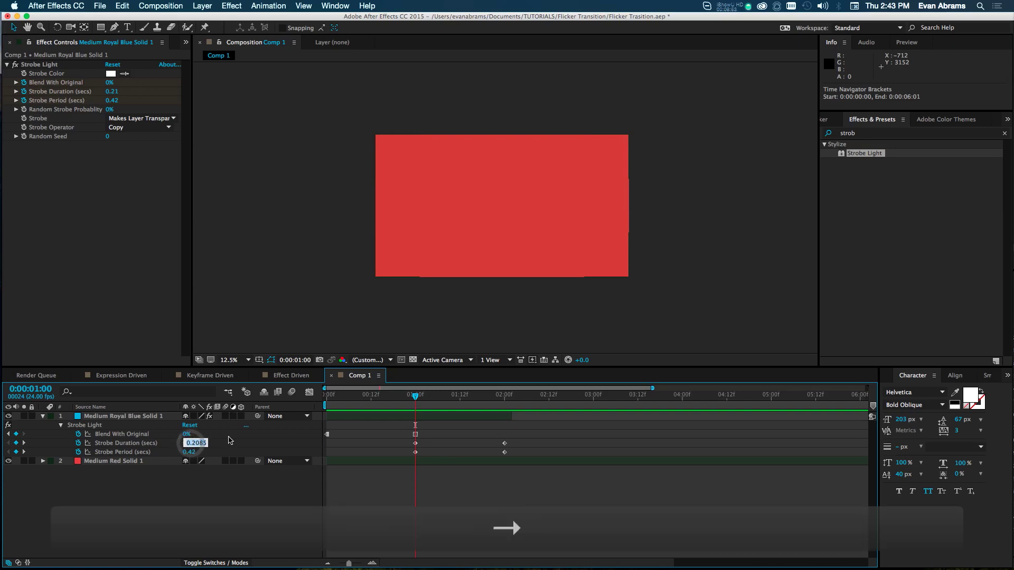
key("Return")
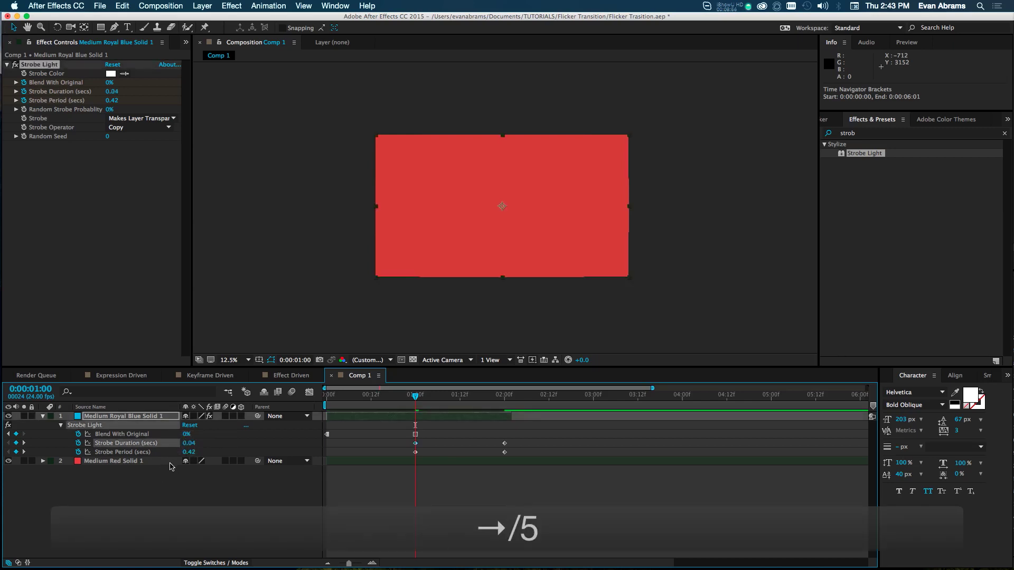
left_click(189, 452)
key("Right")
type("/5")
key("Return")
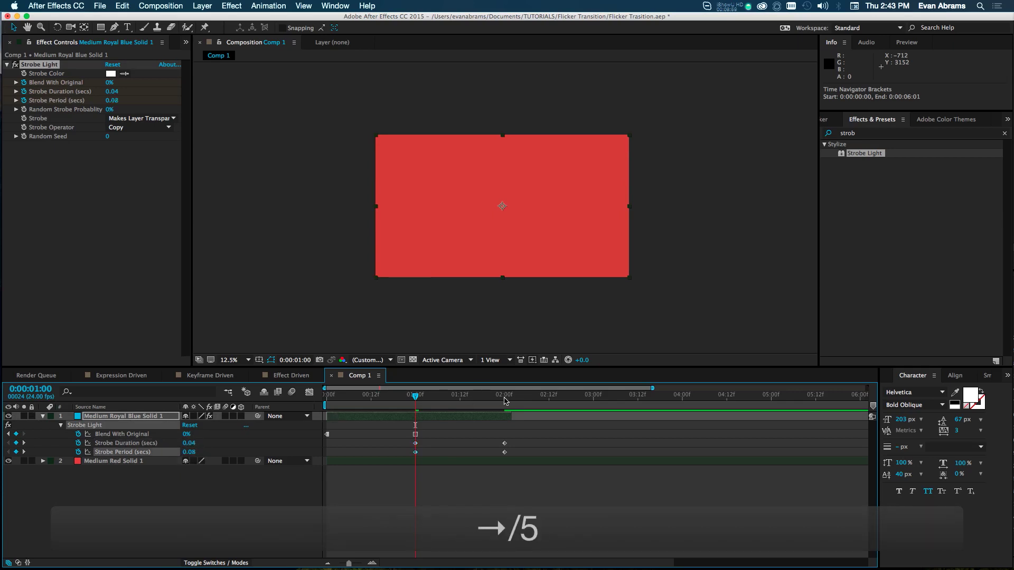
Try multiplying the Strobe Duration and Strobe Period values at 0:00:02:00 by 5.
left_click(195, 444)
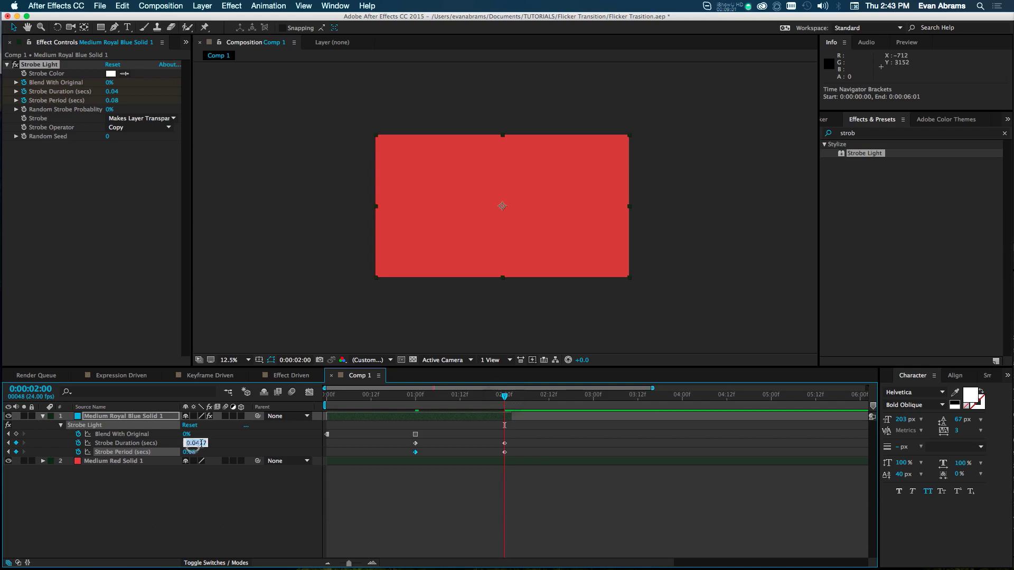
key("Right")
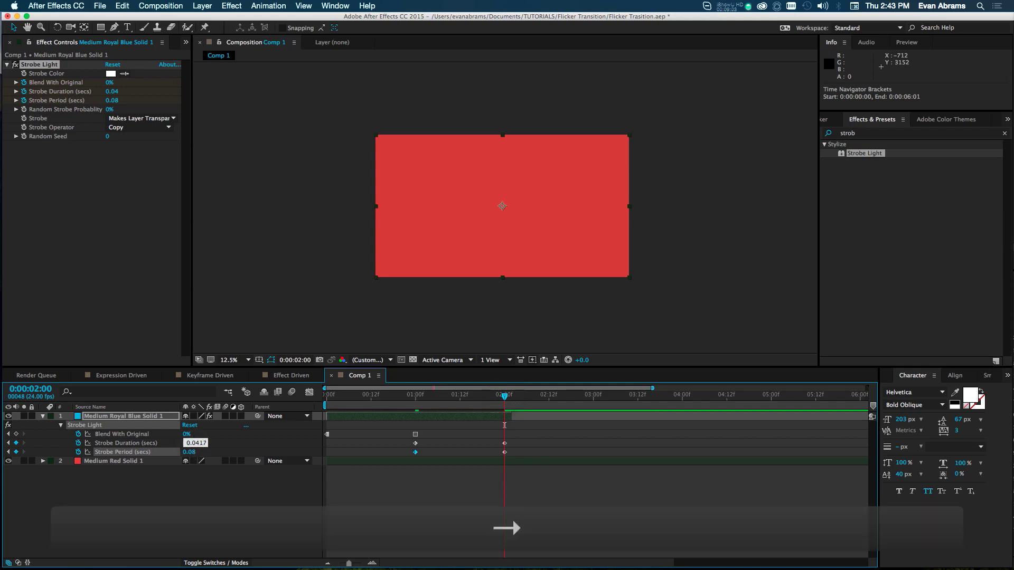
type("*5")
key("Return")
left_click(186, 452)
key("Right")
type("*5")
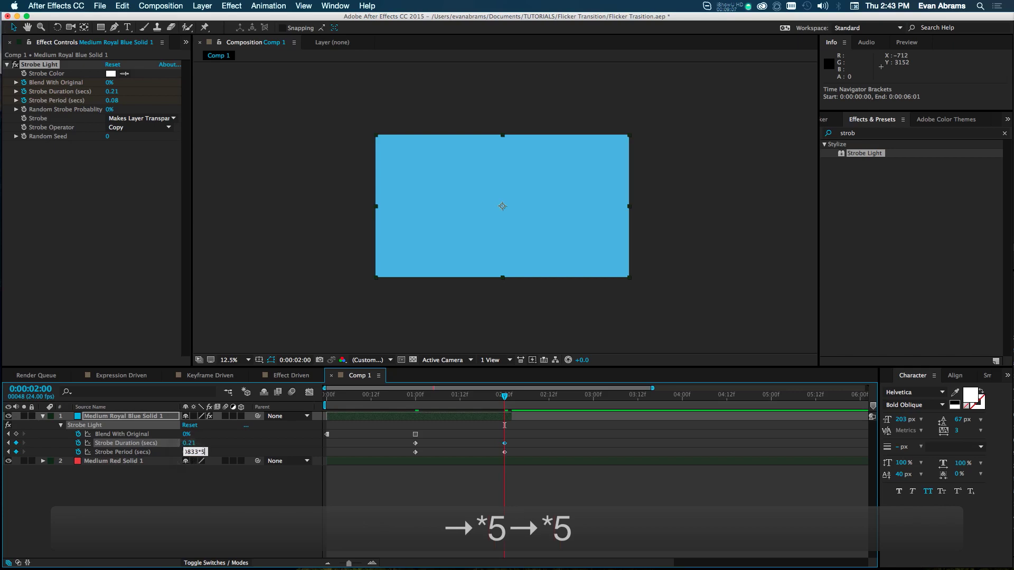
key("Return")
Preview the flicker and try trimming the Medium Royal Blue Solid's out point to 0:00:01:11.
key("space")
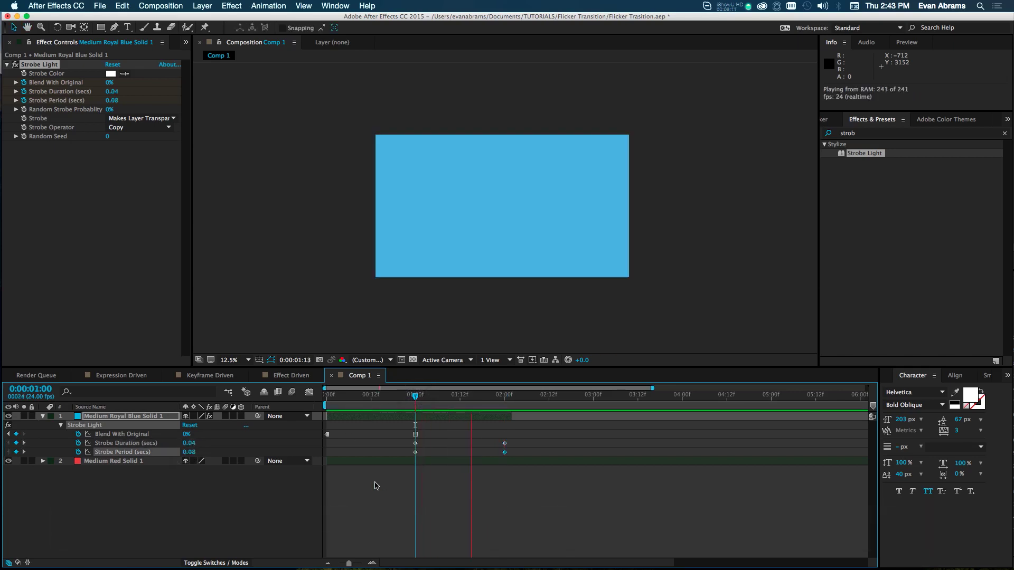
key("space")
left_click(448, 397)
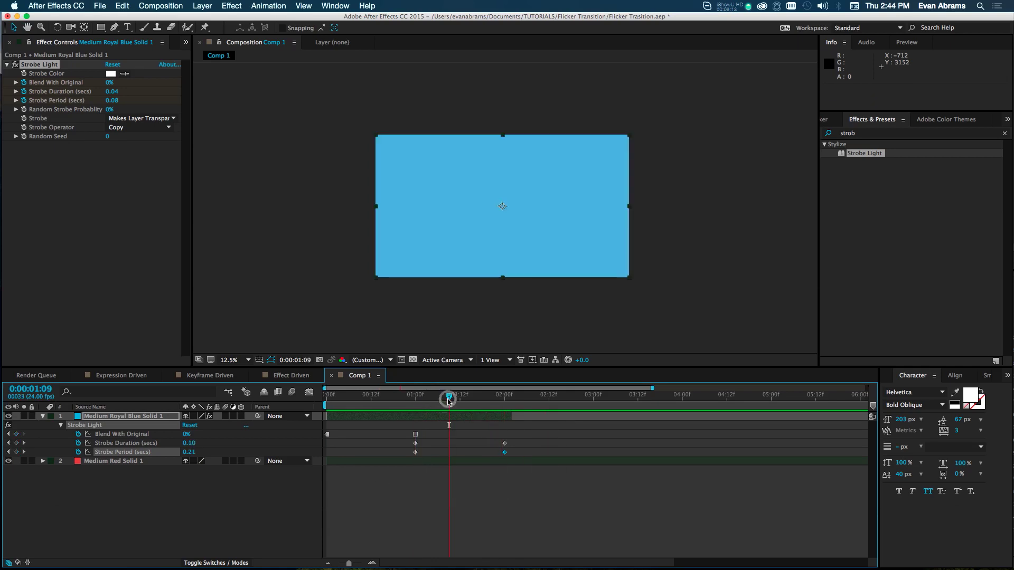
left_click_drag(510, 417, 458, 419)
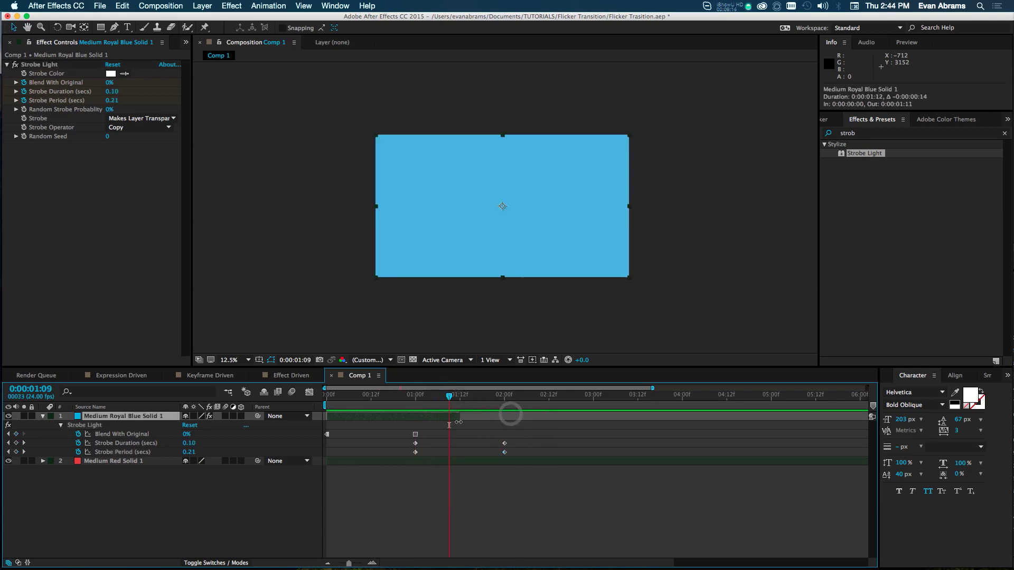
left_click(418, 397)
key("space")
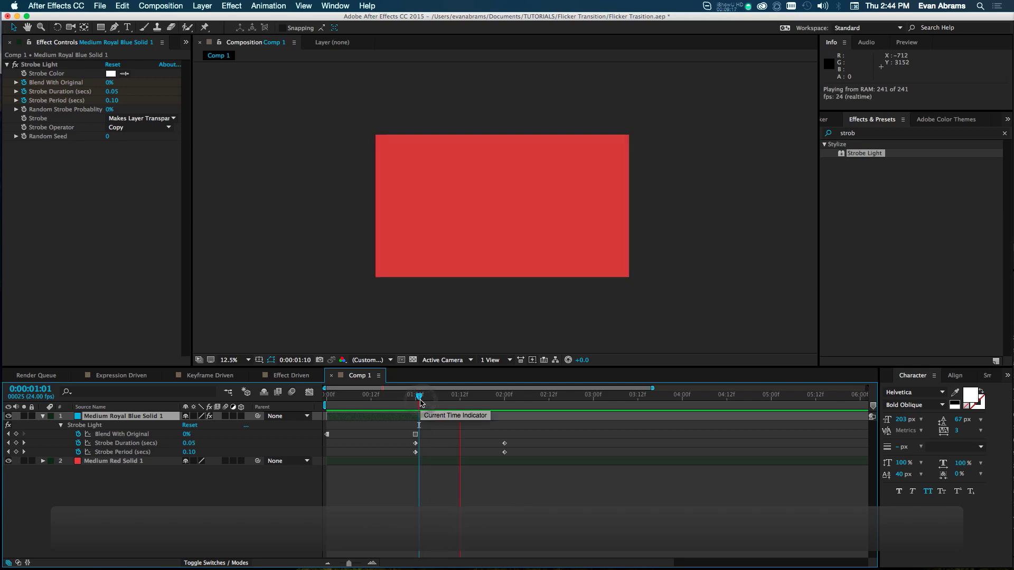
left_click_drag(432, 396, 445, 397)
Undo the blue solid's trim and the last strobe value changes at 0:00:02:00 and 0:00:01:00.
key("super+z")
key("super+z")
key("super+z")
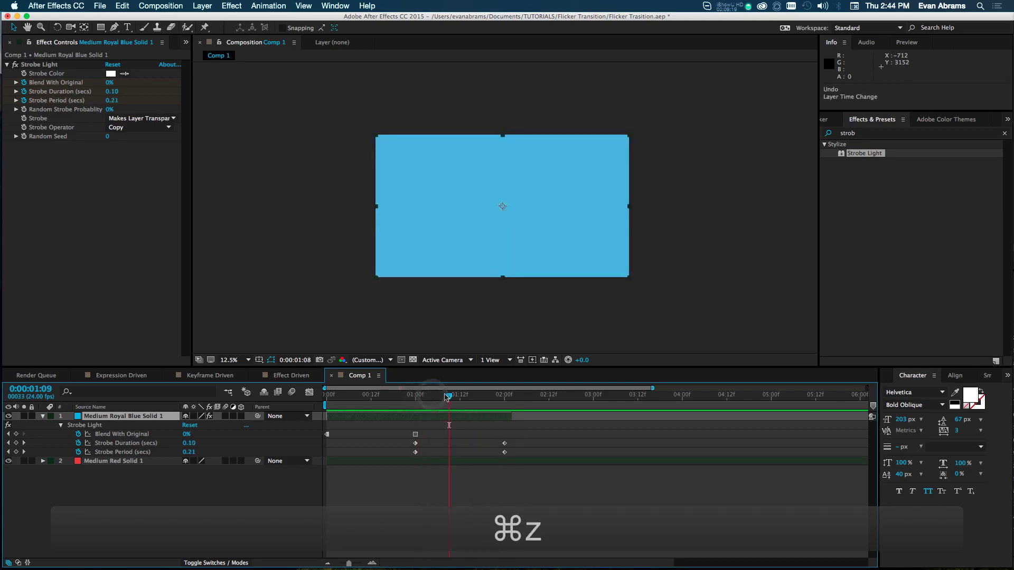
left_click(416, 404)
key("super+z")
key("super+z")
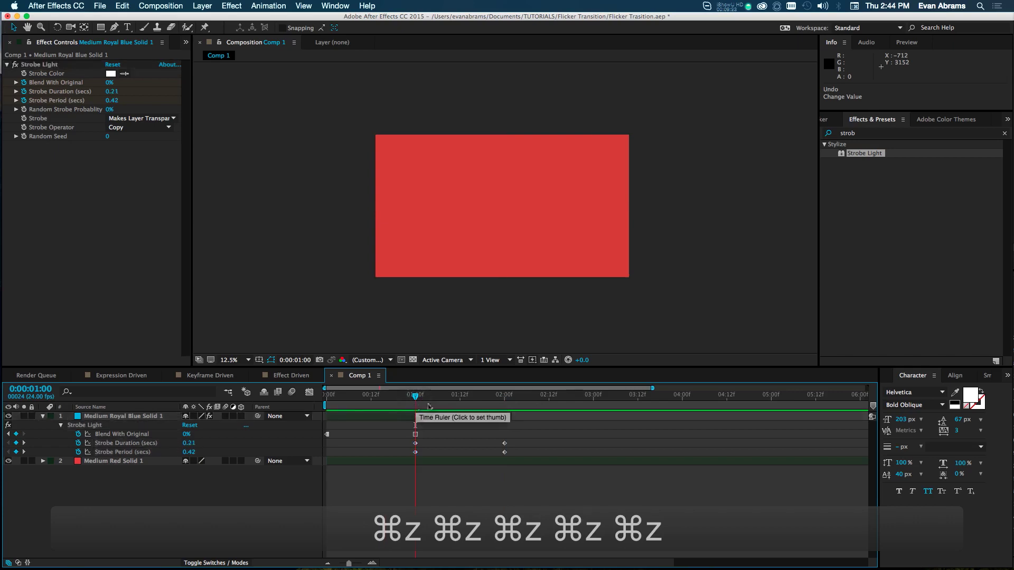
Trim the Medium Royal Blue Solid's out point to 0:00:01:13 and preview the flicker from 0:00:01:00.
left_click_drag(510, 417, 464, 506)
key("space")
key("space")
left_click(449, 396)
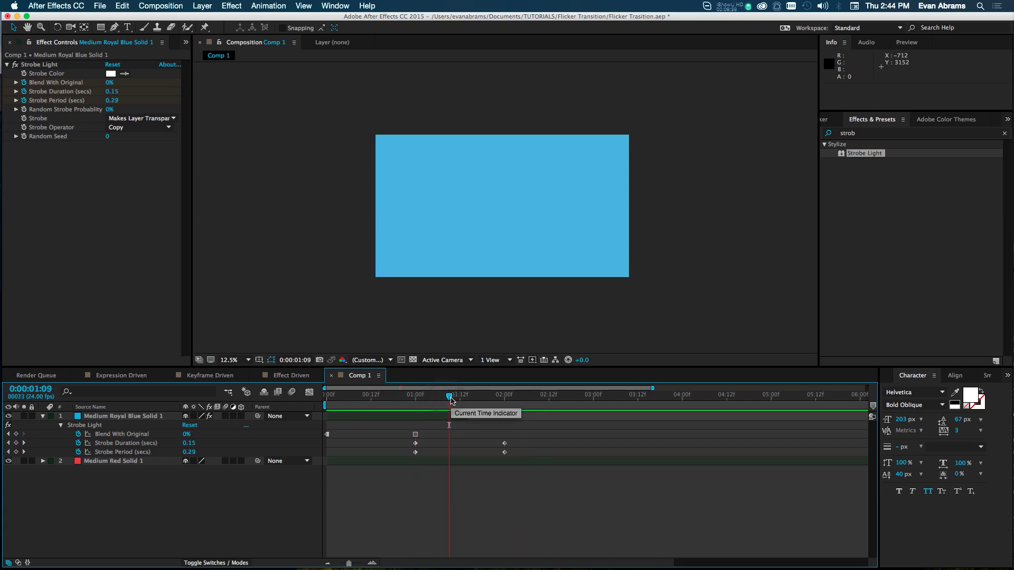
left_click(445, 415)
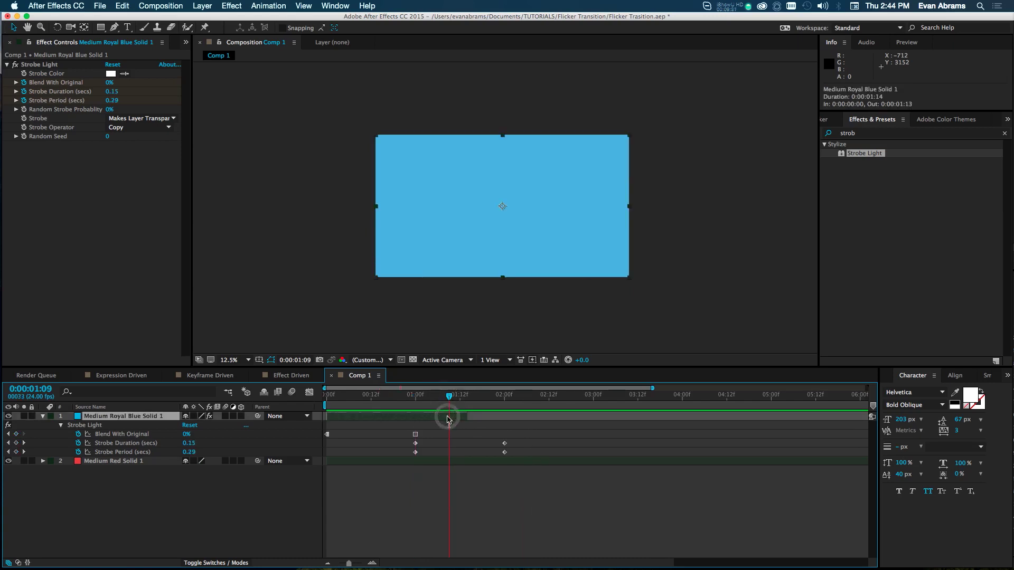
Try keyframing a fade-out of the blue solid's Opacity from 100% at 0:00:01:00 to 0:00:02:00 and preview it.
left_click(415, 395)
key("t")
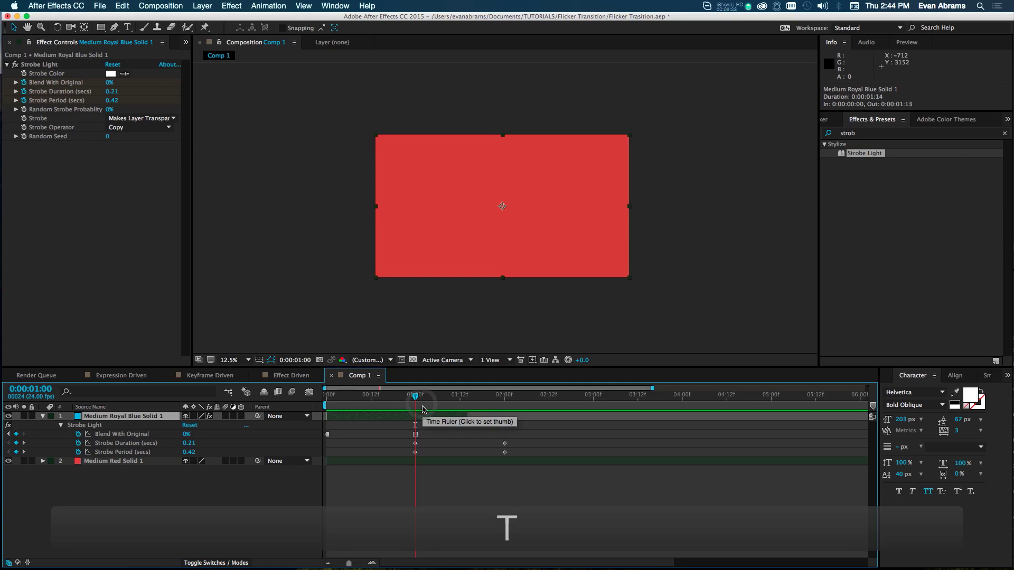
left_click(70, 461)
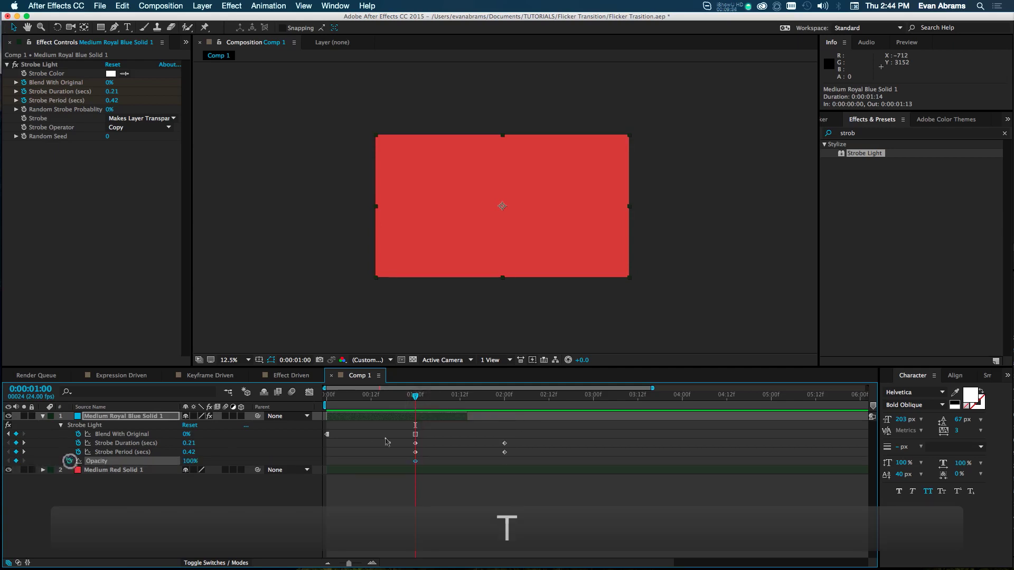
key("k")
left_click_drag(189, 462, 181, 463)
left_click(477, 463)
left_click_drag(439, 395, 417, 396)
left_click(464, 481)
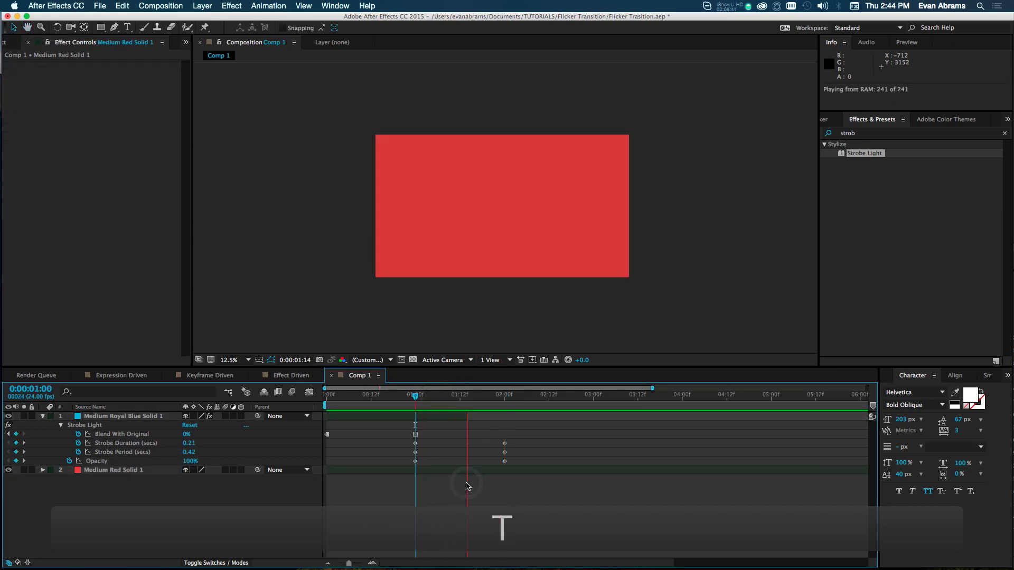
left_click(452, 402)
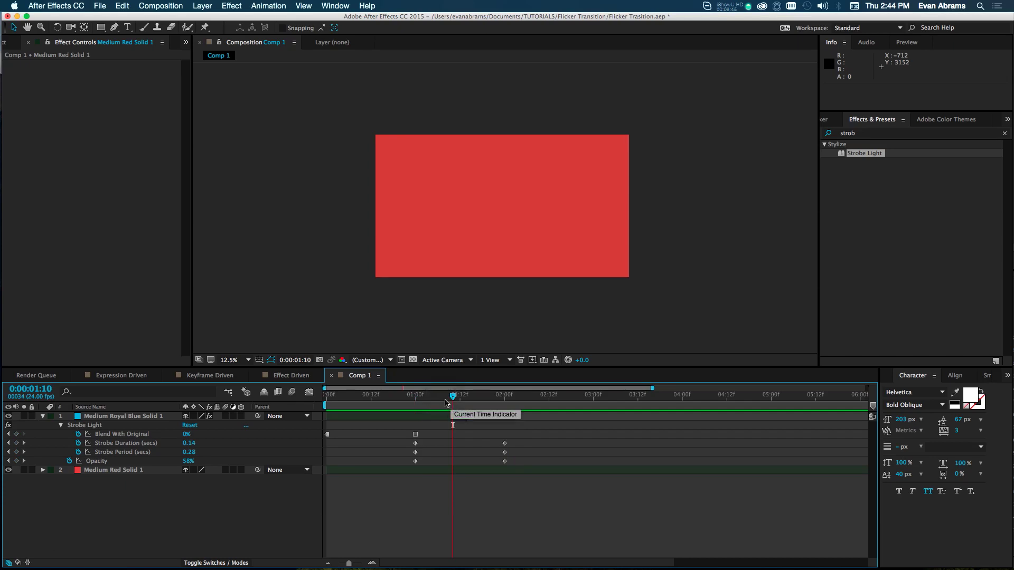
Remove the blue solid's Opacity keyframes and set its Opacity to 100%.
left_click(87, 461)
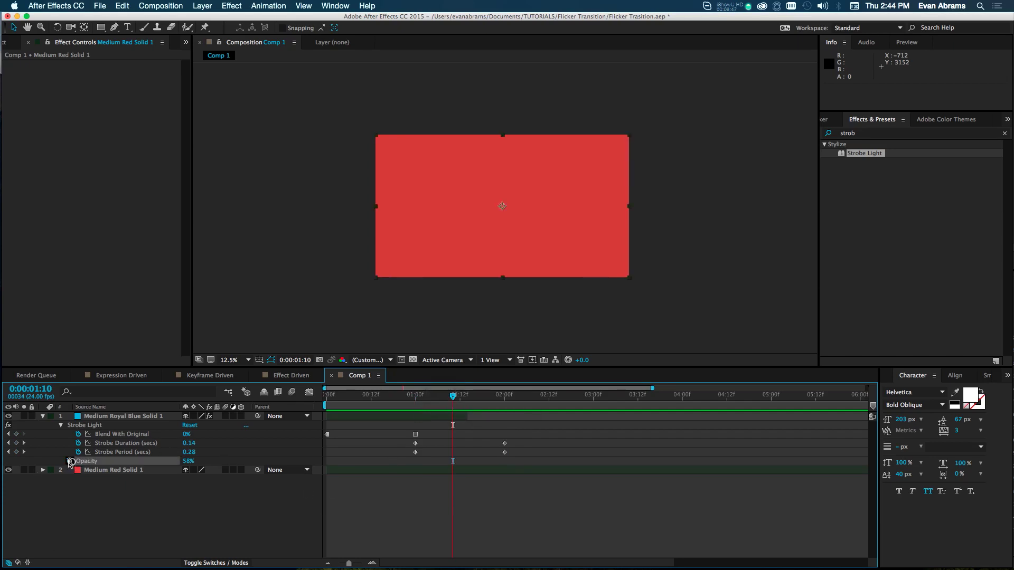
left_click(69, 461)
left_click_drag(187, 461, 283, 455)
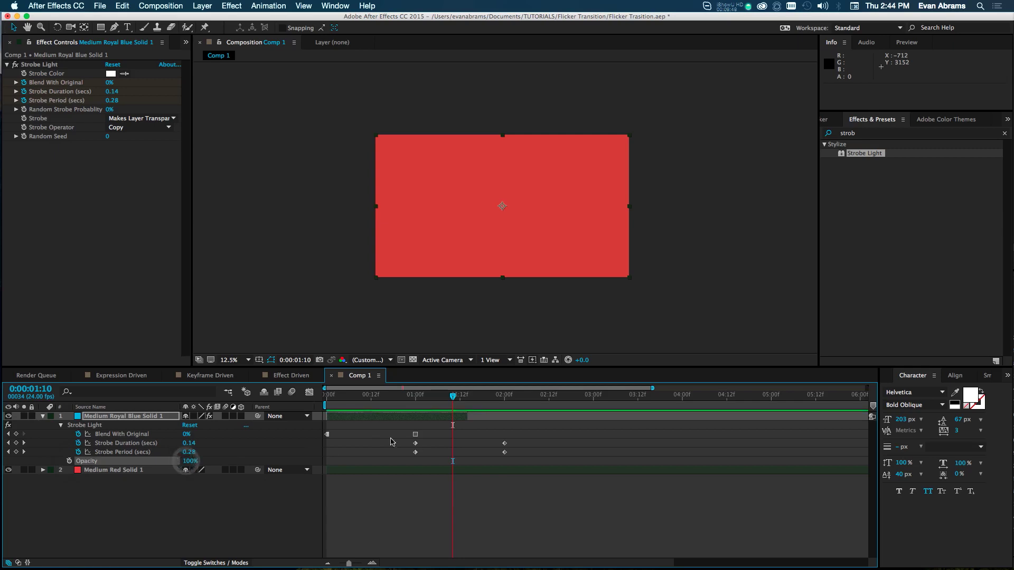
Time-reverse the blue solid's Strobe Duration and Strobe Period keyframes at 0:00:01:00 and 0:00:02:00.
left_click_drag(411, 399, 505, 412)
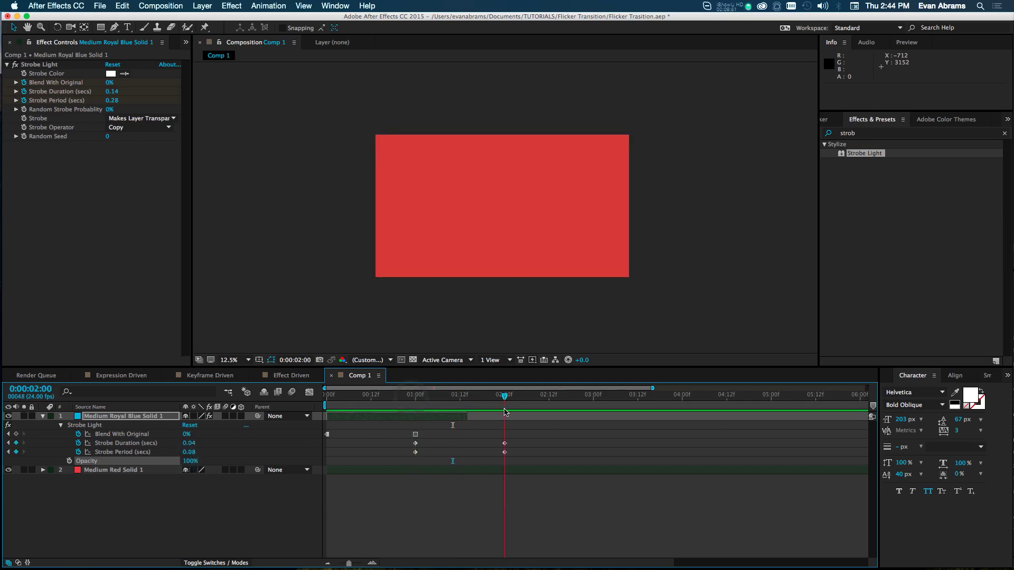
left_click(416, 402)
left_click_drag(520, 452, 419, 440)
right_click(416, 452)
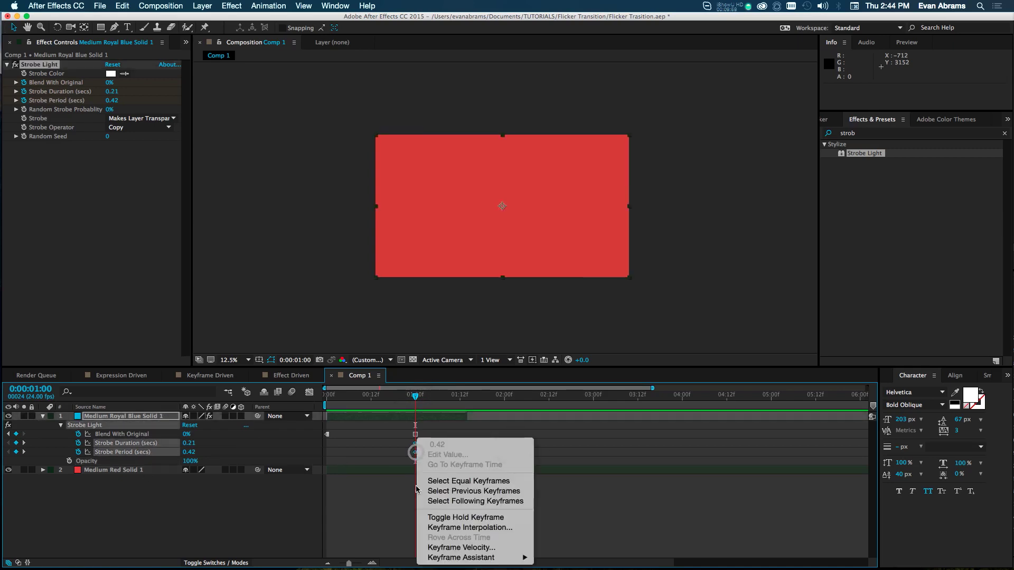
mouse_move(507, 558)
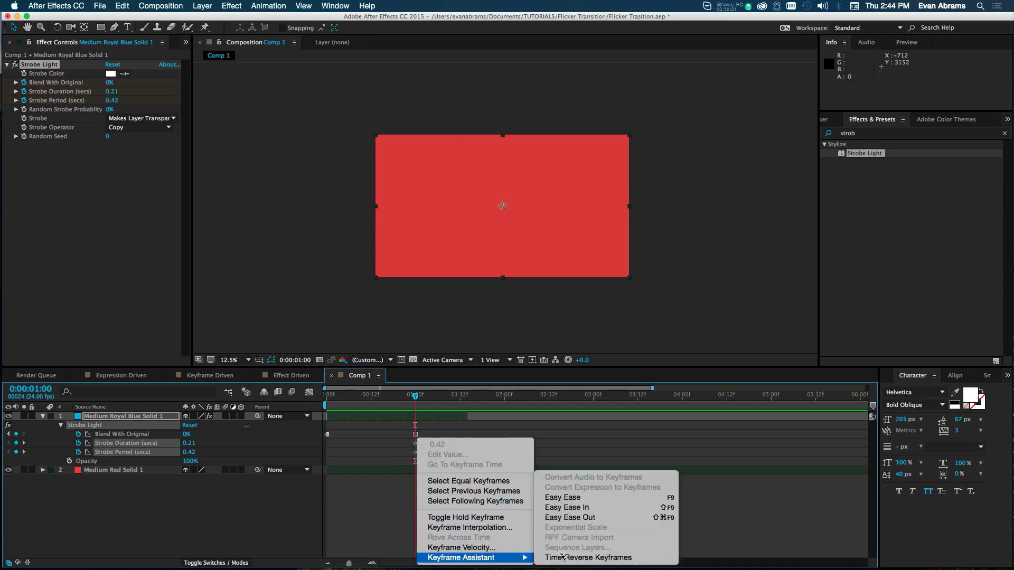
left_click(562, 557)
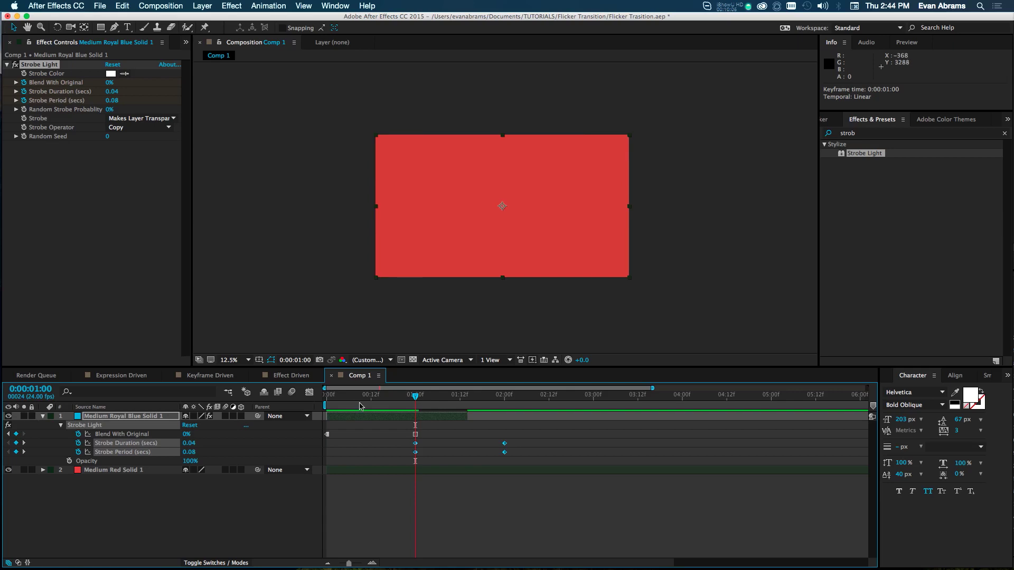
Try time-reversing the magenta solid's Opacity keyframes in the Keyframe Driven composition, and undo the reversal.
left_click(222, 378)
left_click_drag(687, 446, 434, 426)
right_click(452, 426)
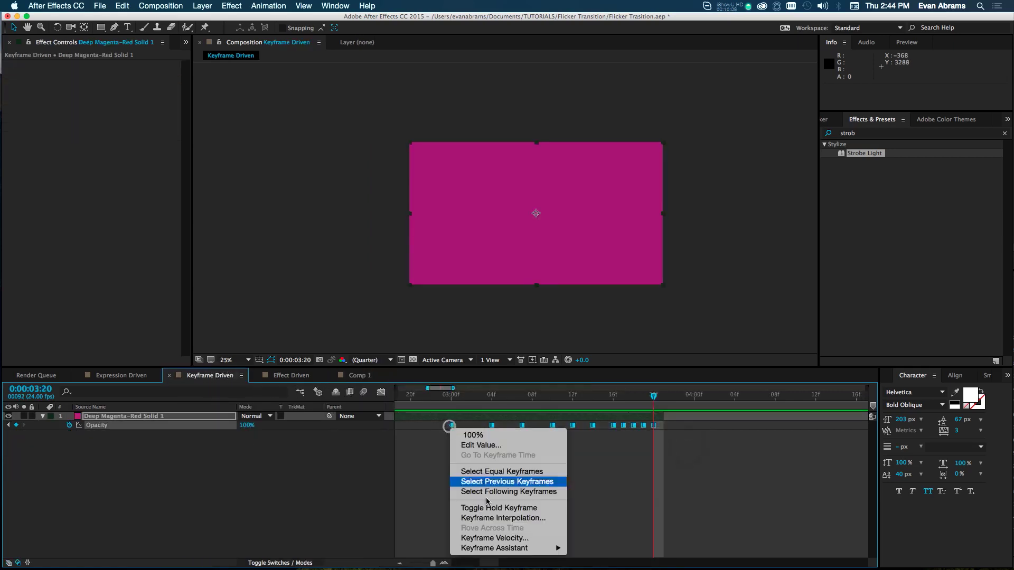
mouse_move(513, 552)
left_click(621, 558)
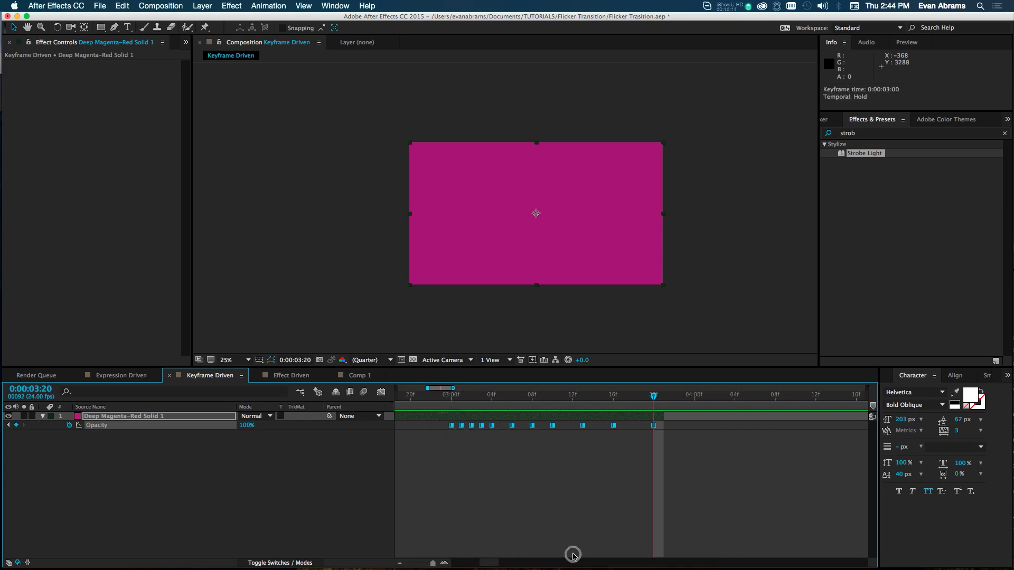
key("super+z")
left_click(591, 484)
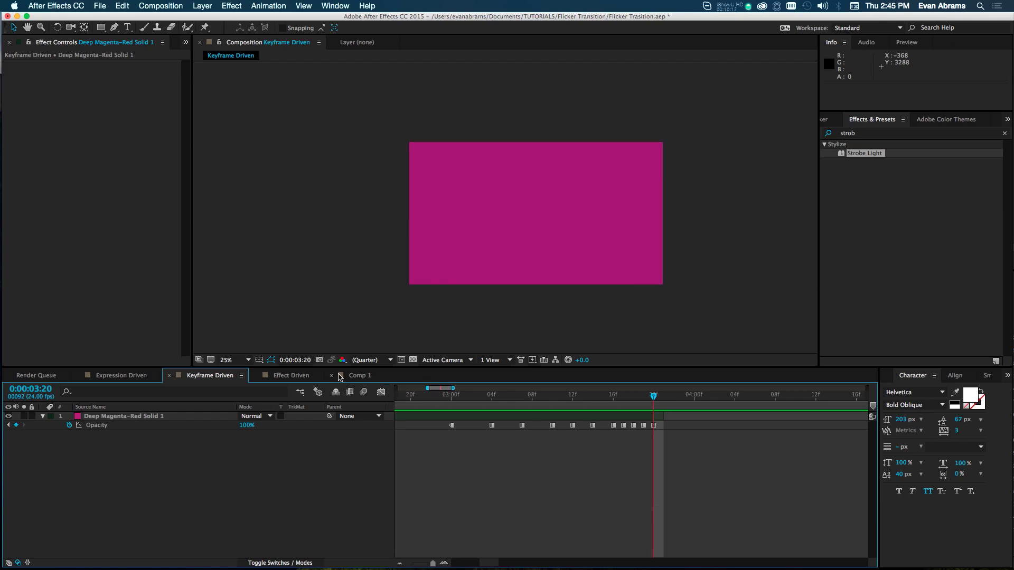
Return to Comp 1 and apply Easy Ease to the Strobe Duration and Strobe Period keyframes at 0:00:02:00.
left_click(291, 378)
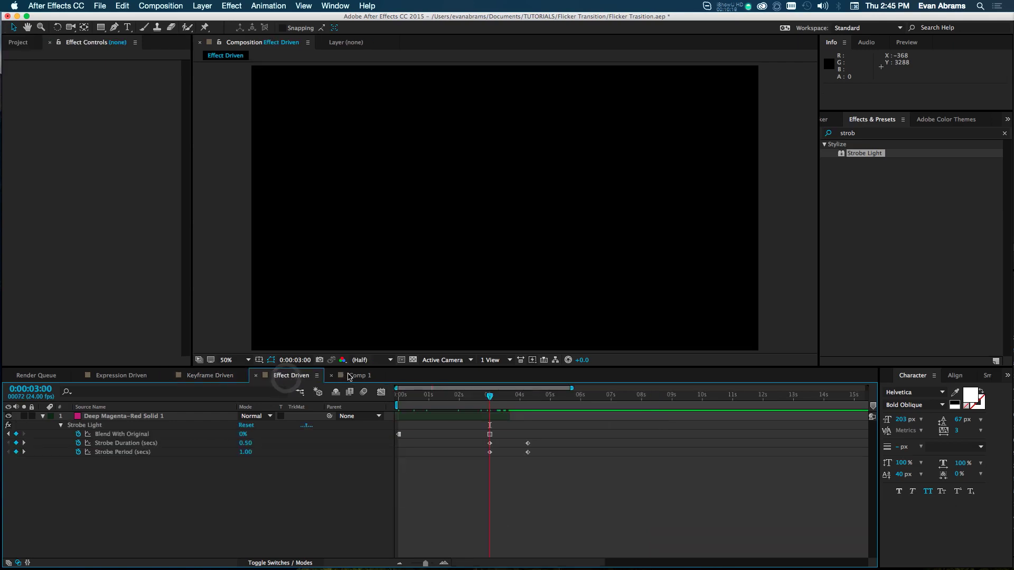
left_click(357, 376)
left_click_drag(533, 441, 505, 454)
right_click(505, 454)
mouse_move(581, 558)
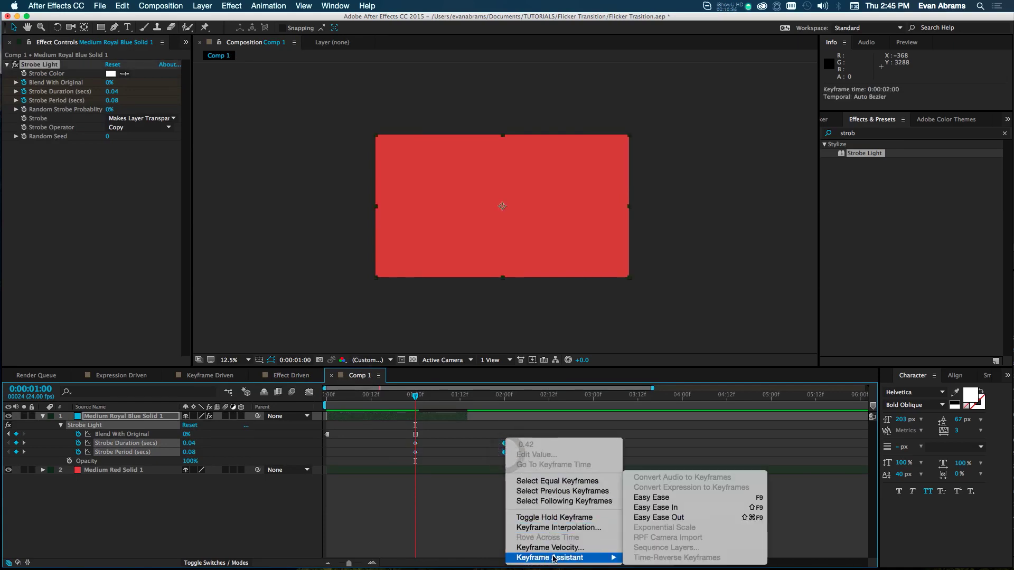
left_click(649, 501)
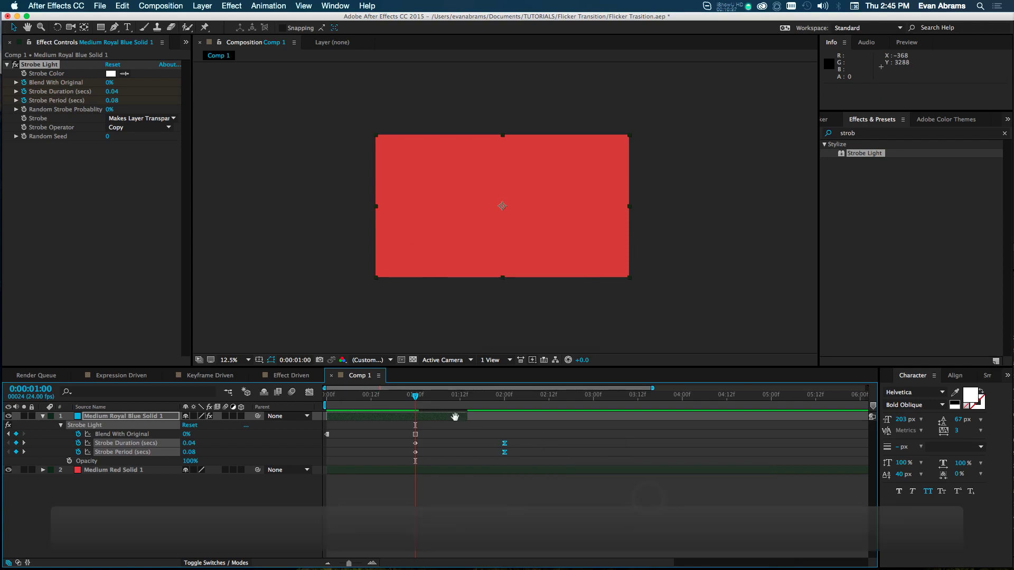
Preview the eased flicker from 0:00:01:00 and move the current time to 0:00:01:10.
key("space")
key("space")
left_click(453, 397)
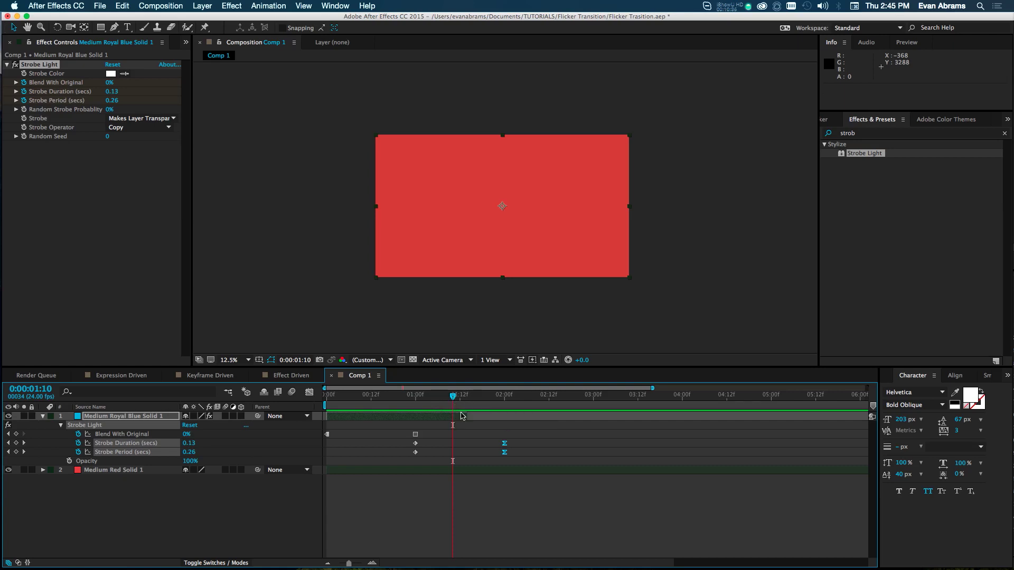
Extend the blue solid's out point to 0:00:01:21 and move the two eased strobe keyframes to about 0:00:02:09.
left_click(465, 417)
left_click_drag(508, 438, 538, 453)
left_click(575, 449)
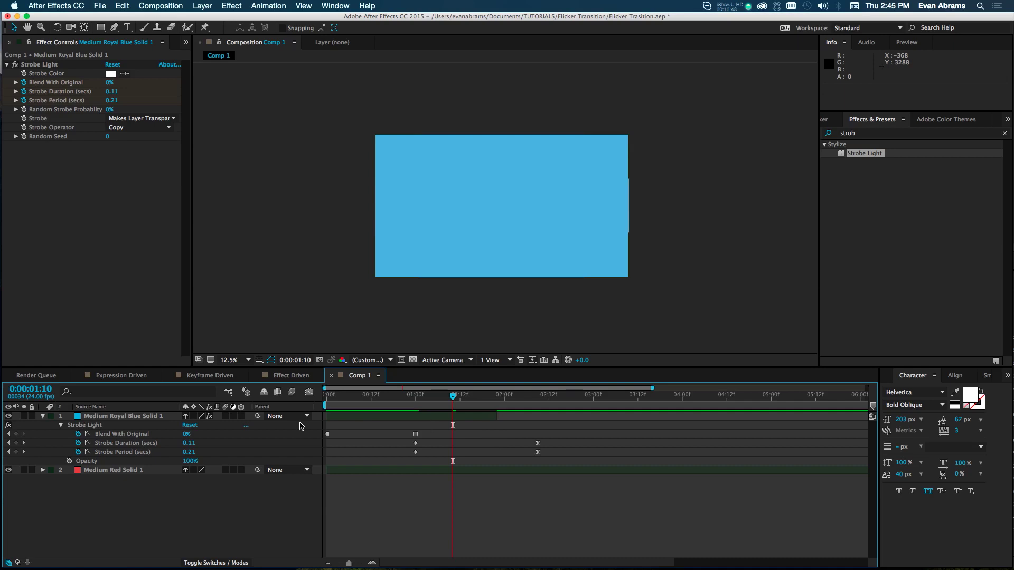
left_click(143, 426)
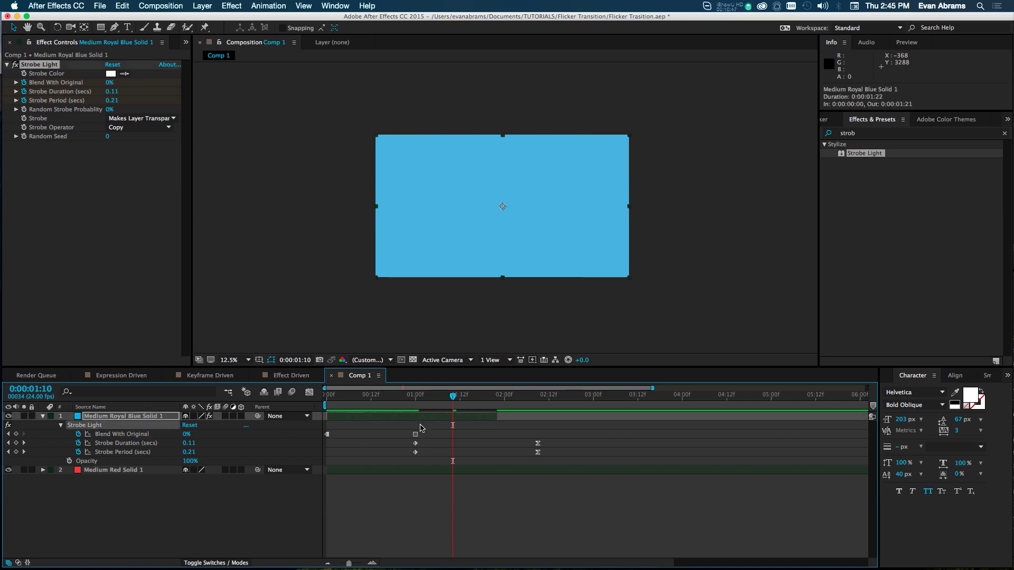
left_click(106, 416)
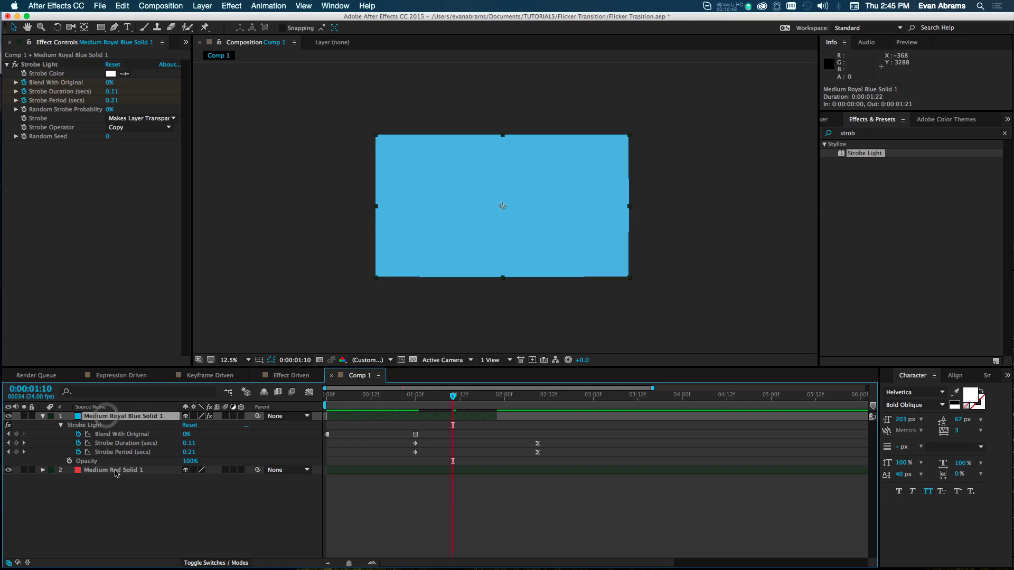
Create a new 3840 × 2160 px lime green solid in Comp 1.
right_click(165, 510)
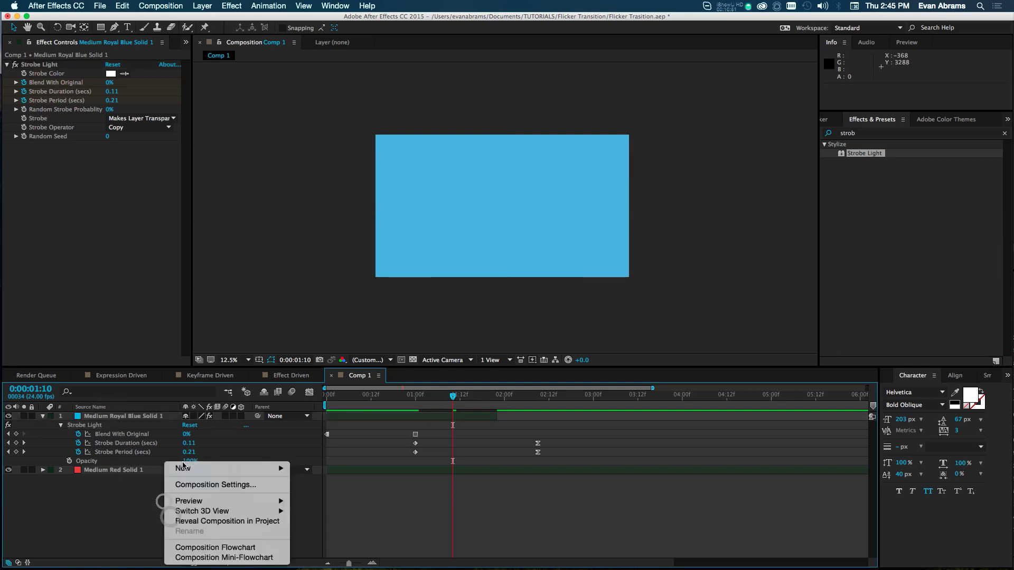
mouse_move(174, 468)
left_click(346, 488)
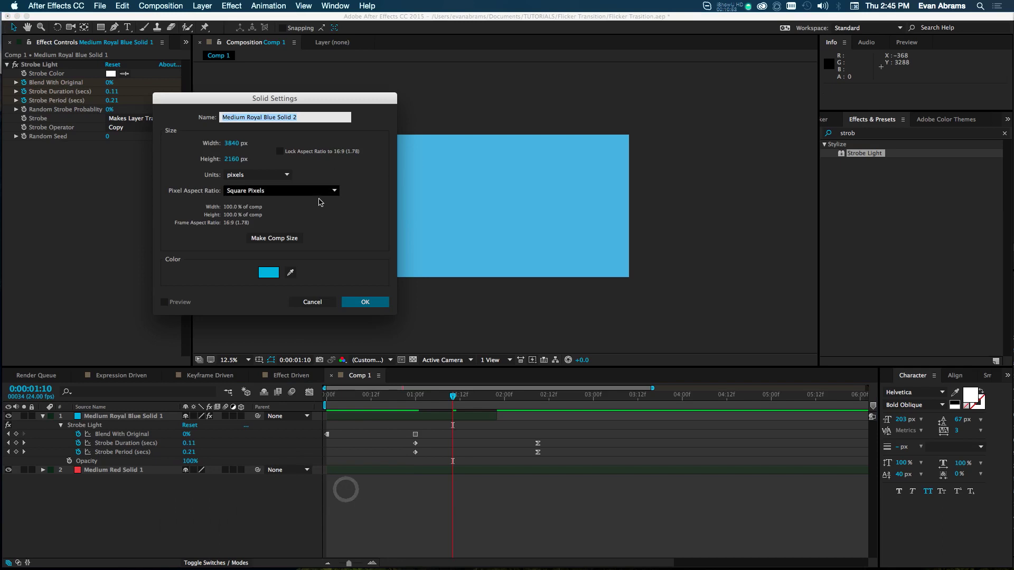
left_click(275, 272)
key("F9")
left_click_drag(596, 215, 597, 233)
left_click(580, 162)
left_click(601, 211)
left_click(571, 140)
left_click(697, 126)
left_click(377, 302)
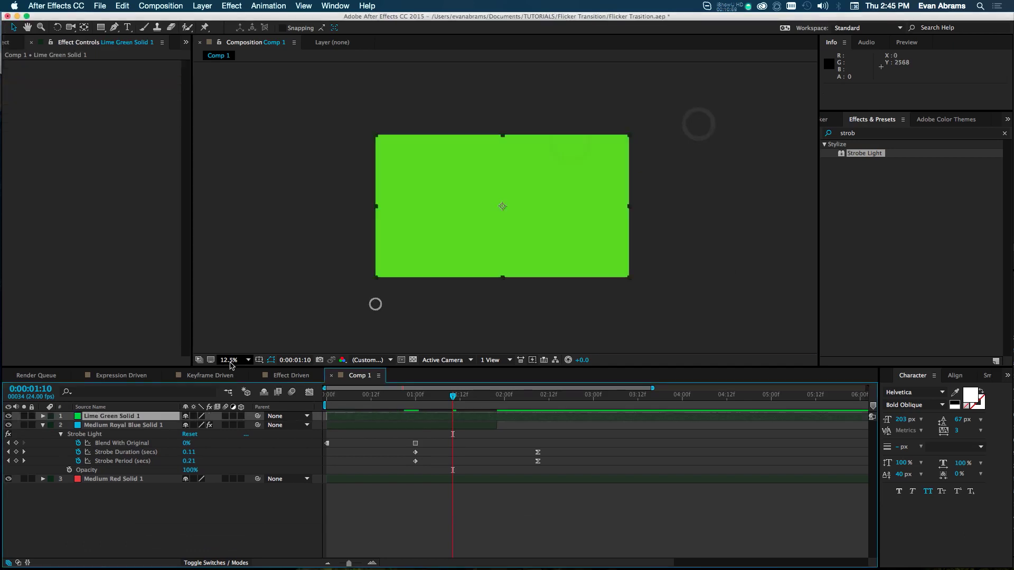
Place the lime green solid below the red solid, select the red solid and move the current time to 0:00:02:02.
left_click_drag(178, 417, 169, 488)
left_click(536, 470)
left_click_drag(498, 397, 512, 397)
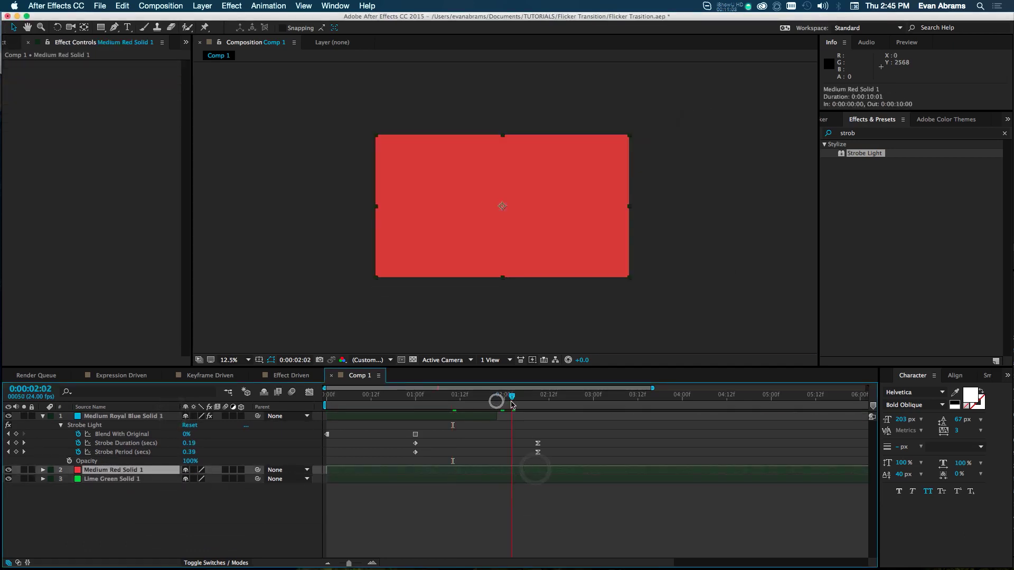
Copy the blue solid's keyframed Strobe Light effect onto the red solid starting at 0:00:01:21, reveal its keyframes and preview.
left_click(127, 426)
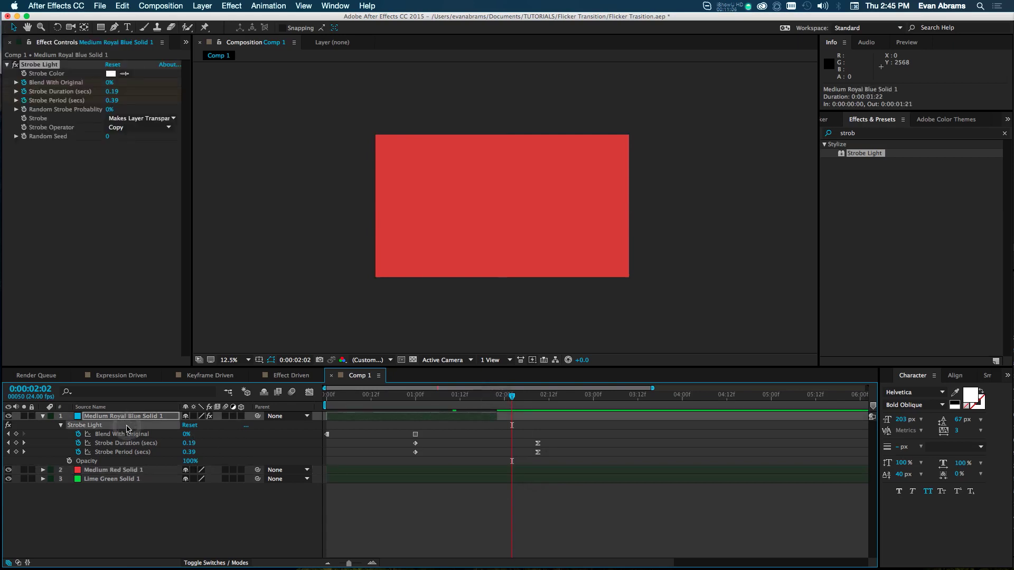
key("super+c")
left_click(437, 470)
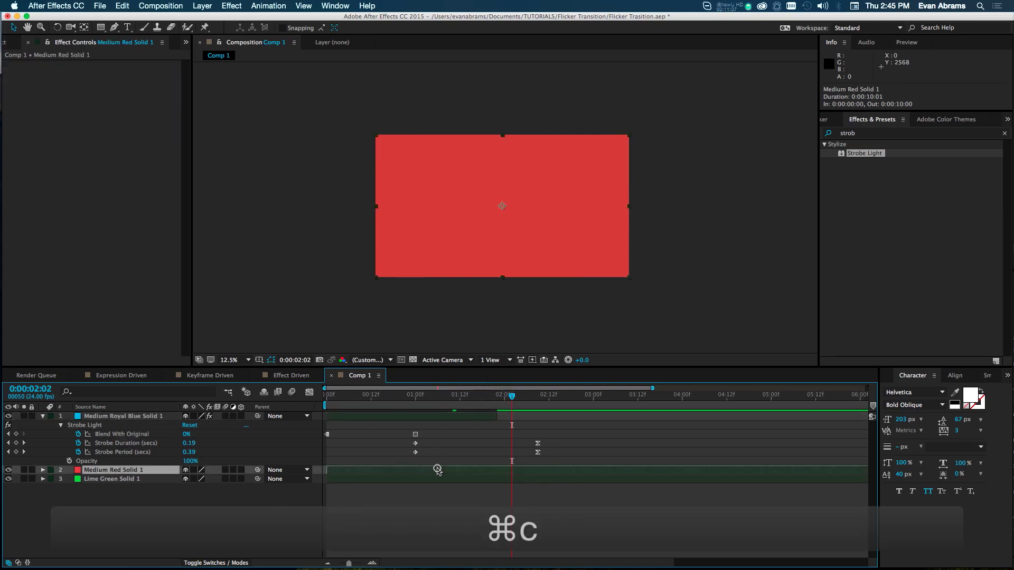
left_click_drag(502, 397, 492, 401)
key("super+v")
key("u")
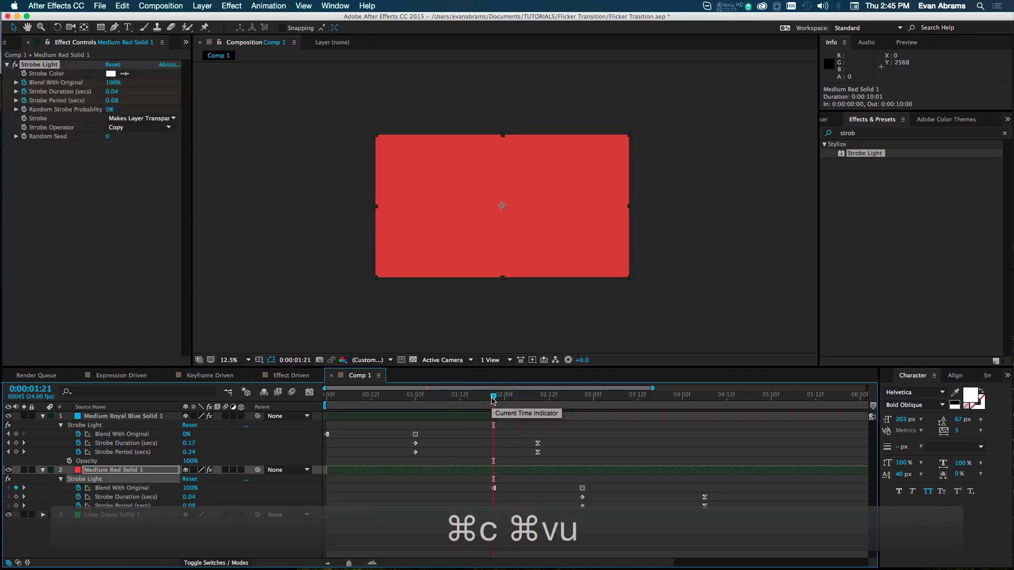
key("space")
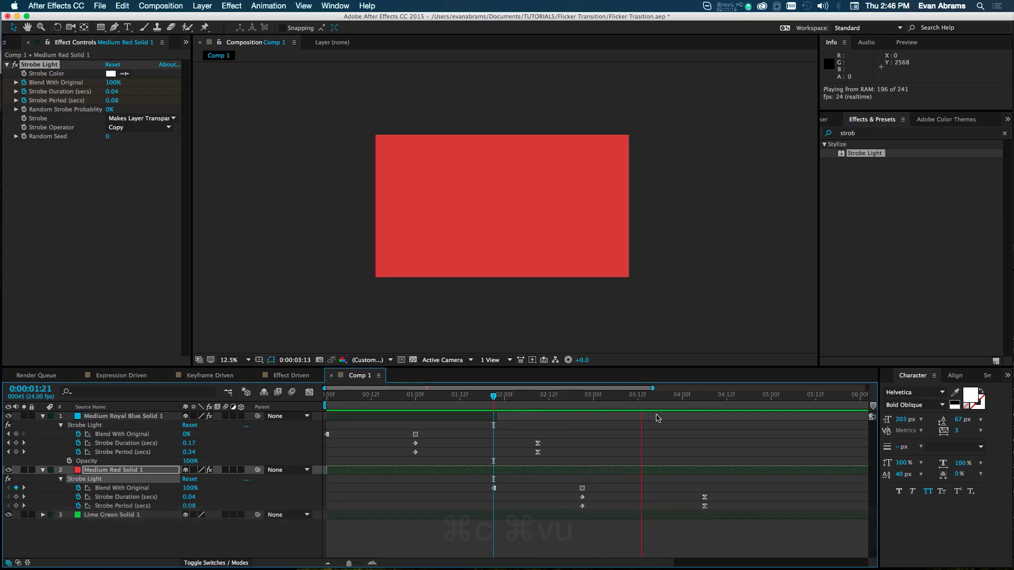
Trim the red solid's out point to 0:00:04:06, preview the chained transition and return the current time to 0:00:04:06.
left_click(706, 396)
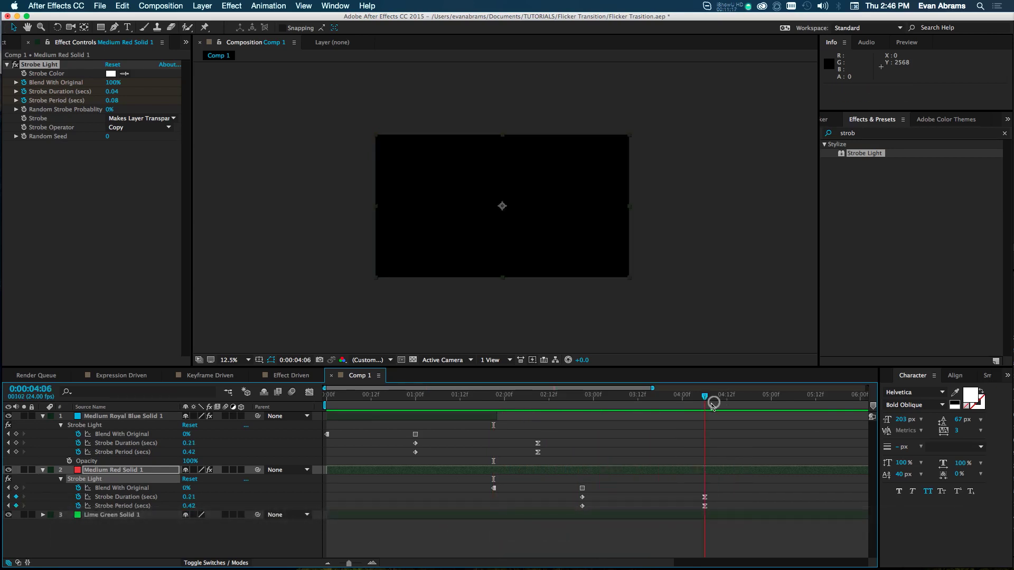
left_click(711, 456)
left_click(713, 469)
key("alt+bracketright")
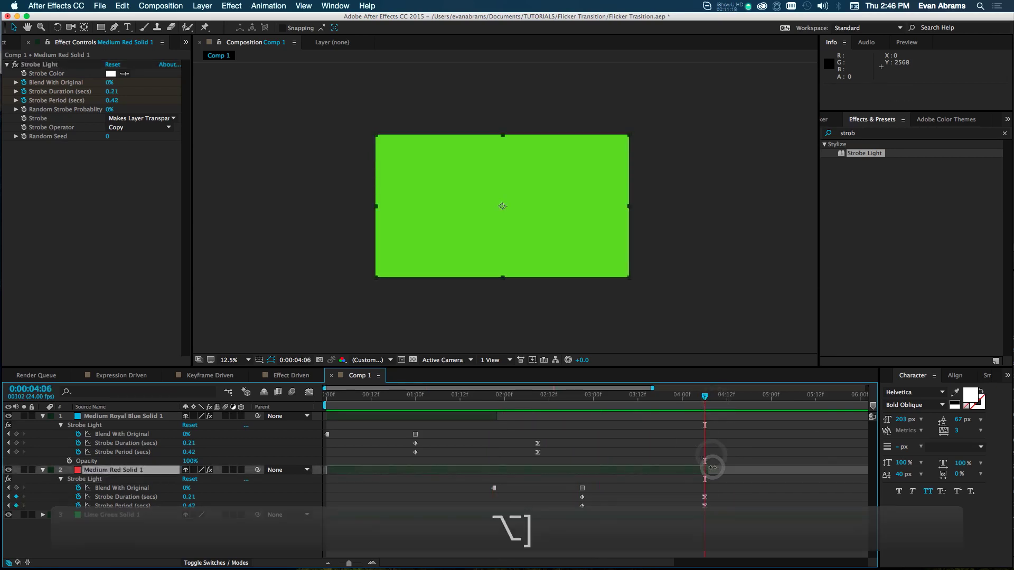
key("space")
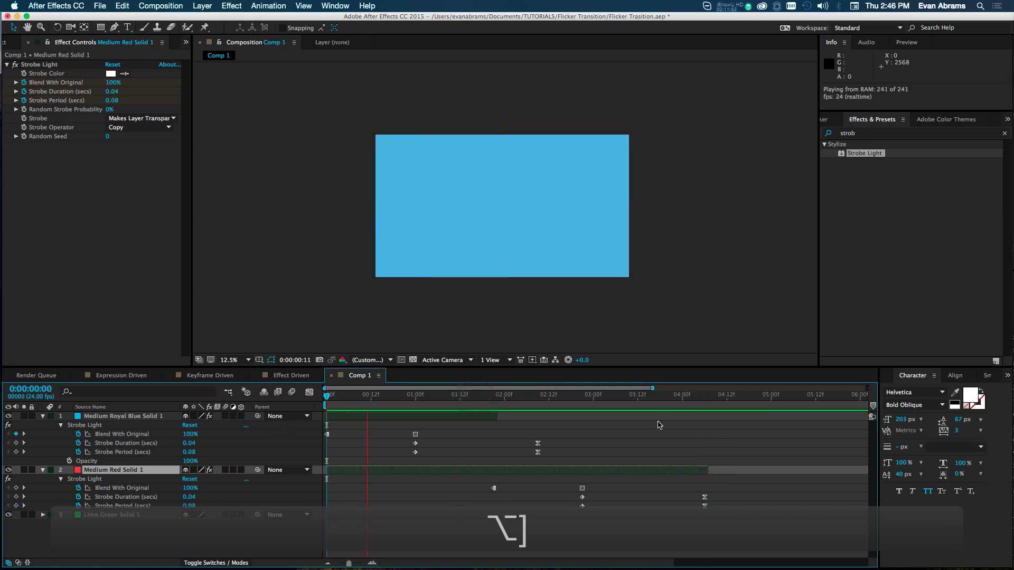
left_click(705, 396)
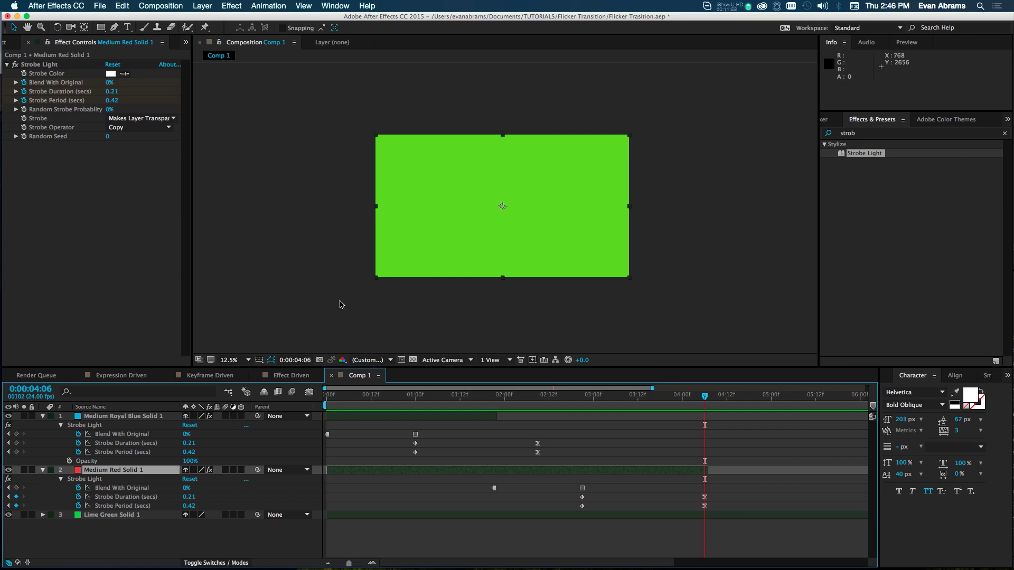
Review the Expression Driven, Effect Driven and Keyframe Driven compositions, finishing in Expression Driven at 0:00:01:00.
left_click(140, 376)
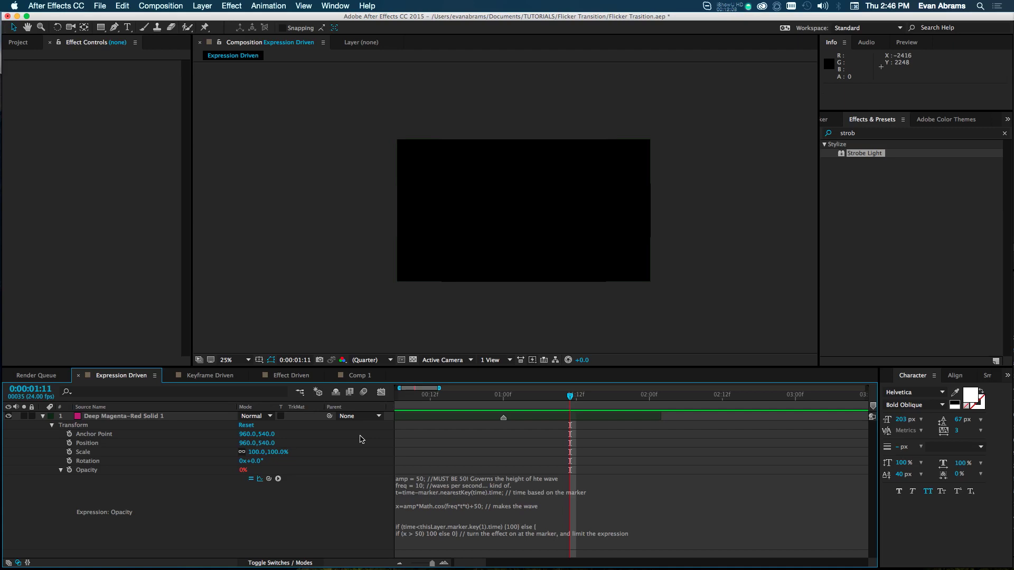
left_click(506, 397)
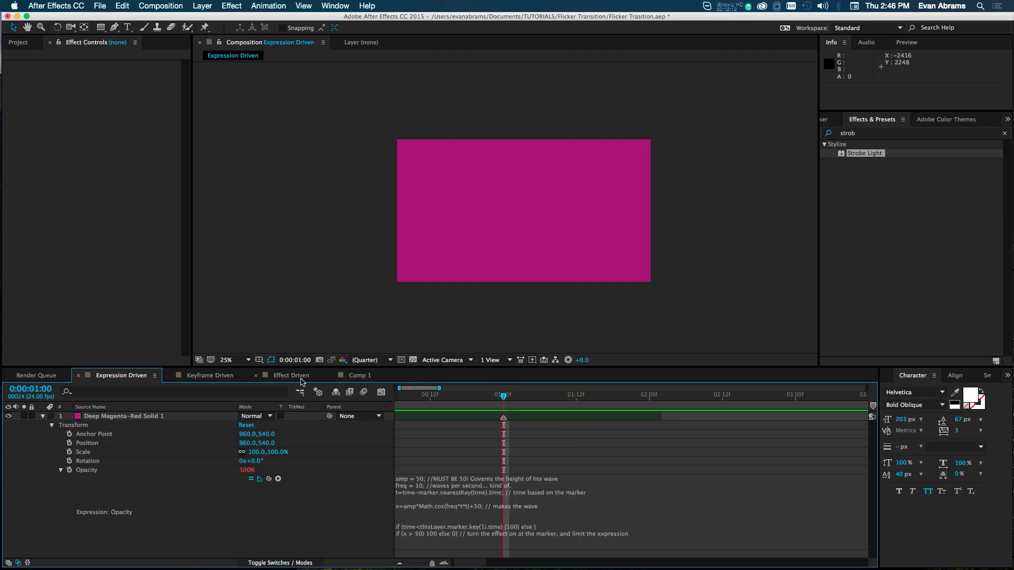
left_click(302, 378)
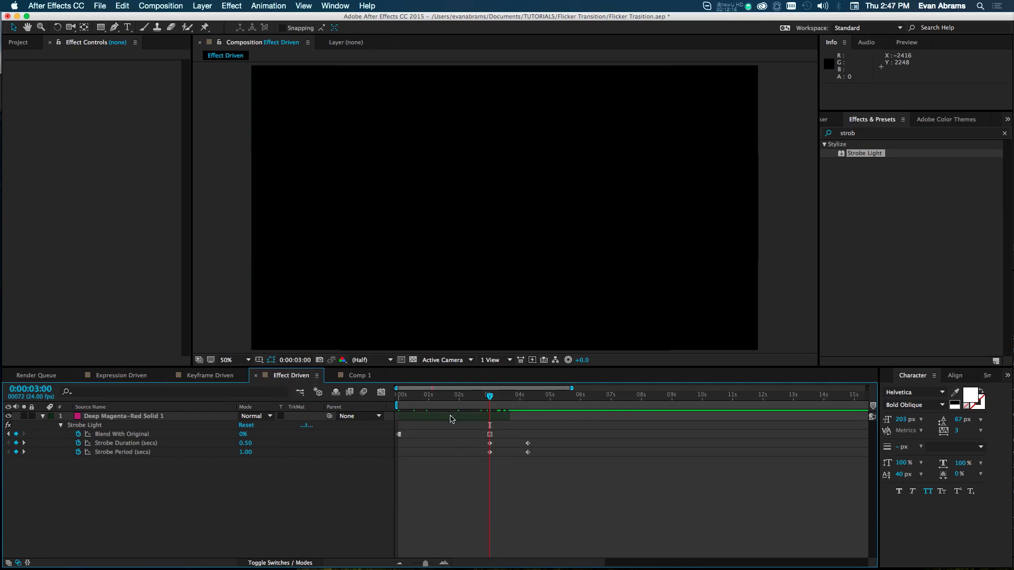
left_click(206, 375)
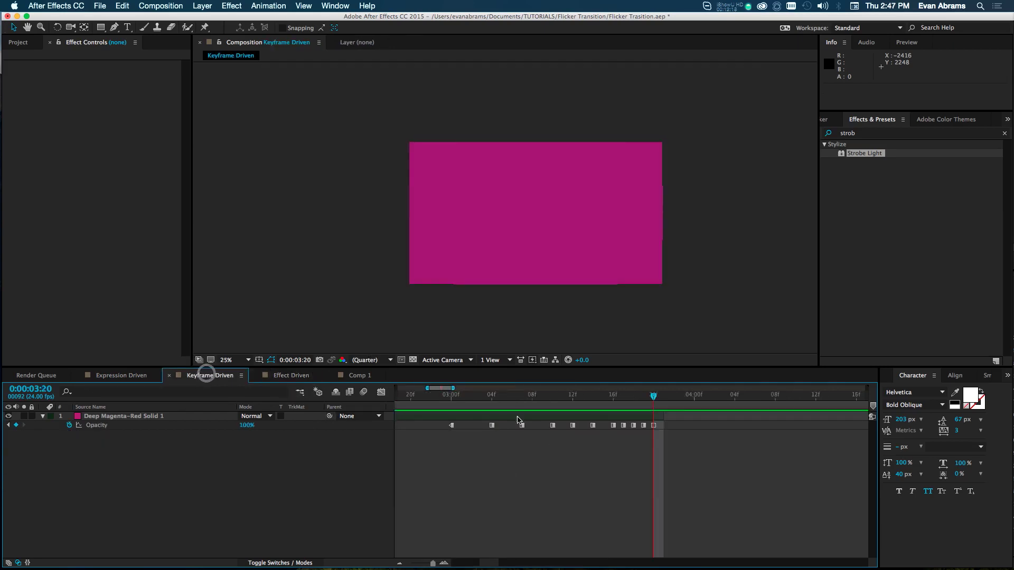
left_click(115, 375)
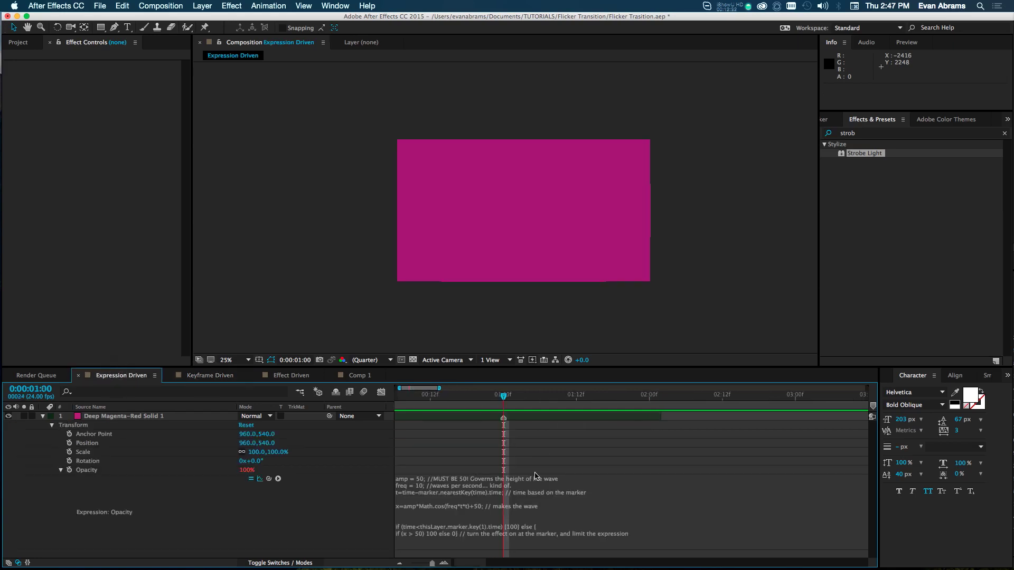
Preview the expression-driven flicker from the start of the composition and from the layer marker at 0:00:01:00.
scroll(536, 476, "left", 2)
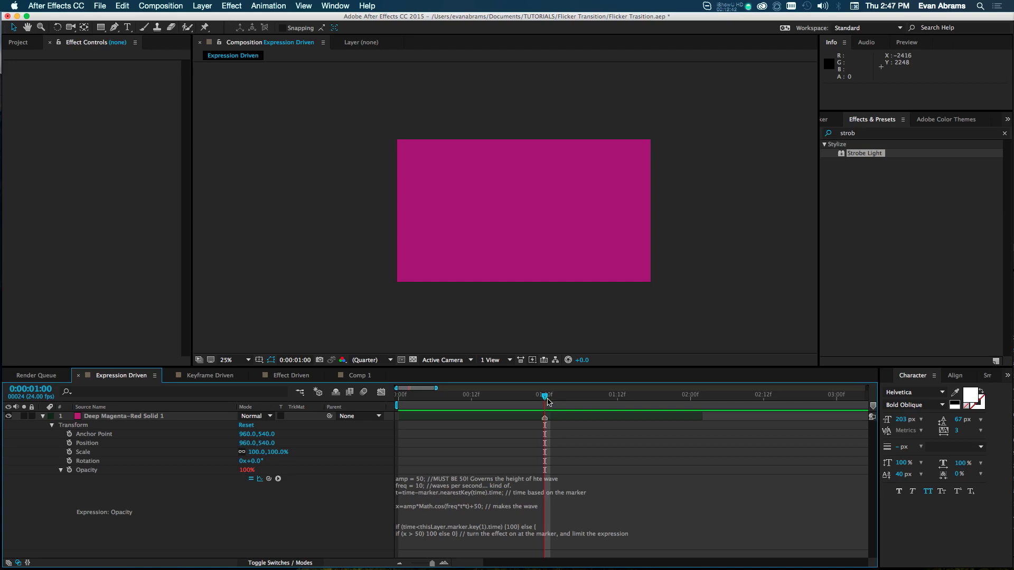
left_click_drag(545, 402, 490, 405)
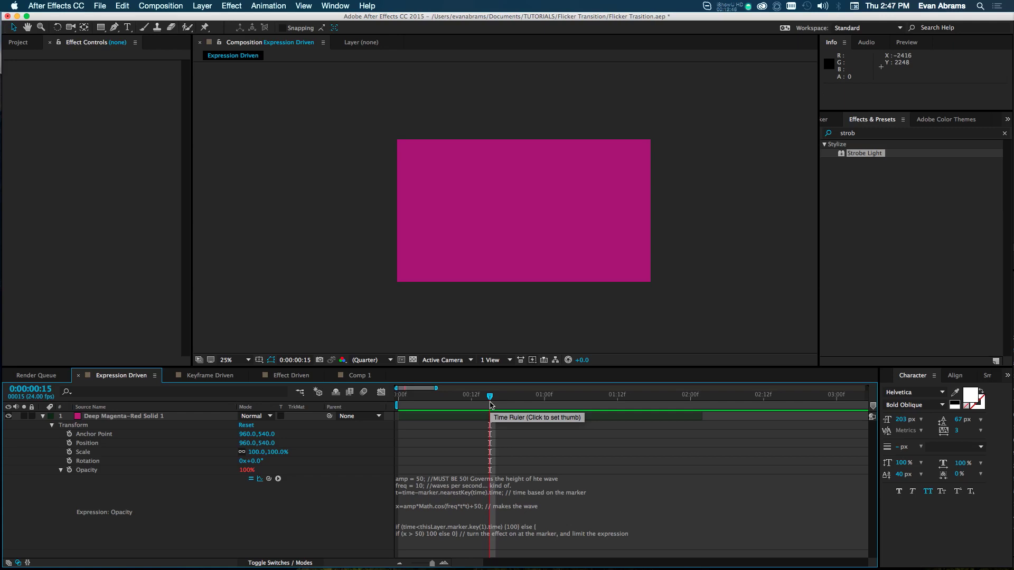
key("Home")
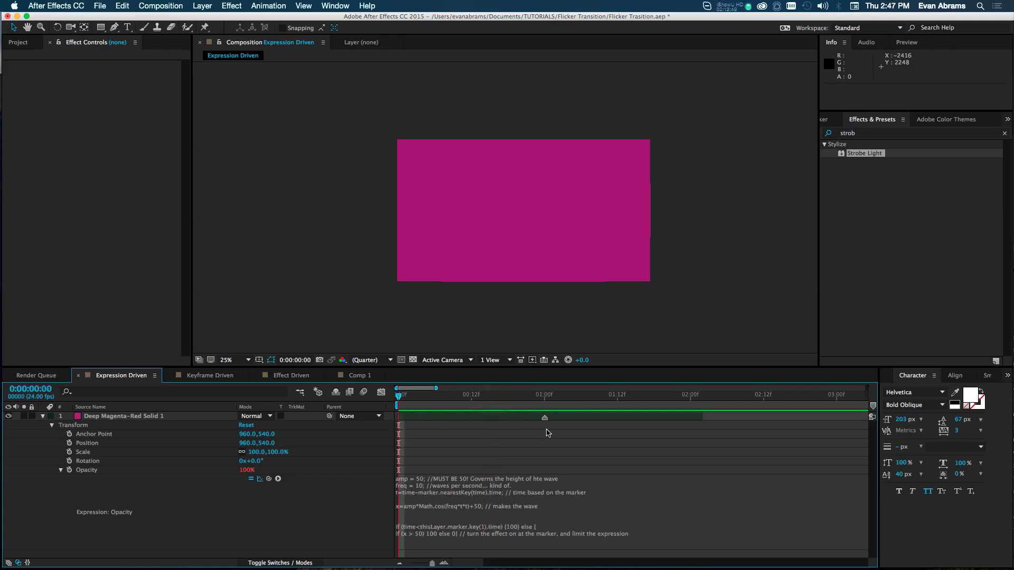
key("space")
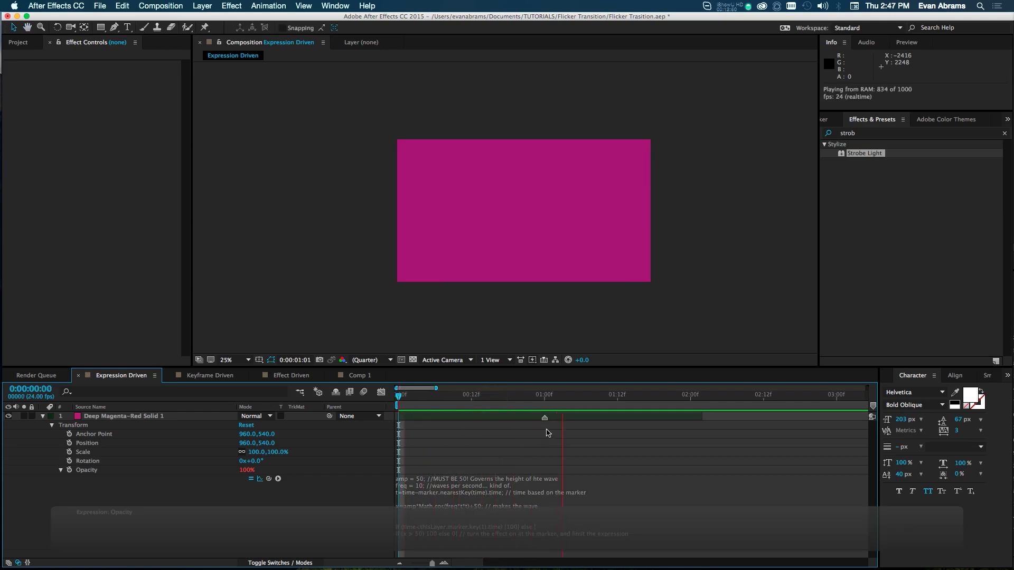
left_click(554, 400)
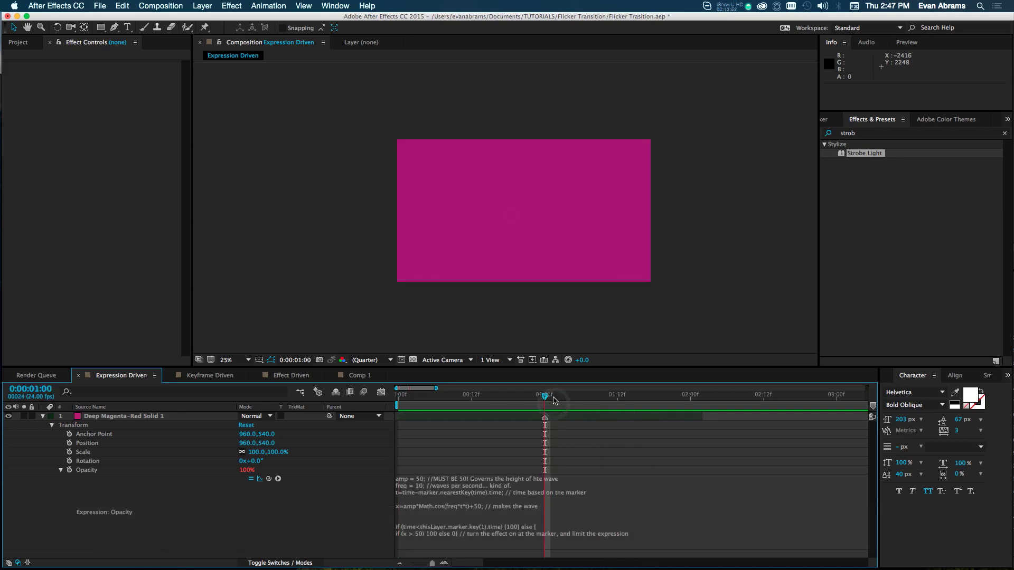
key("space")
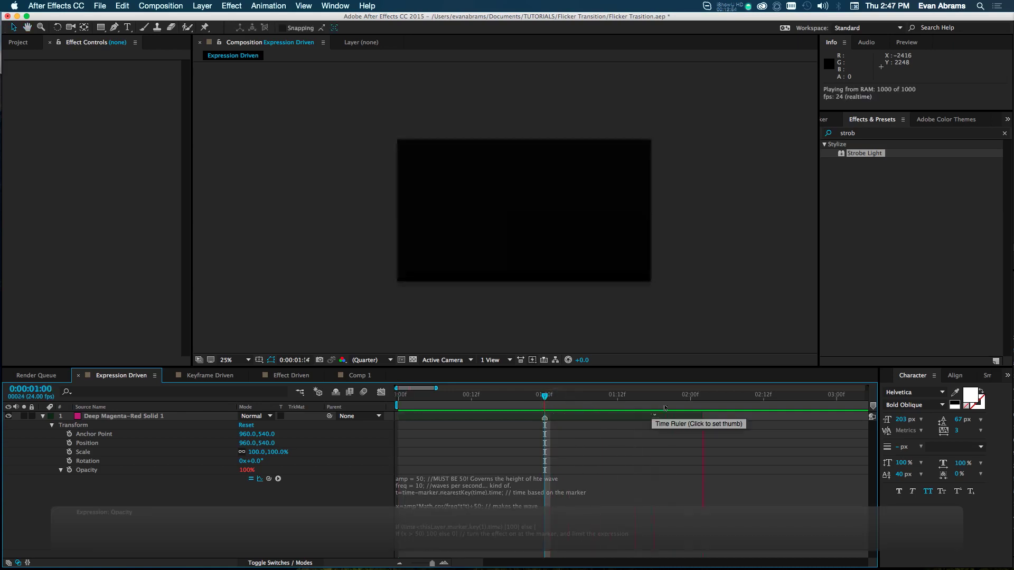
Extend the magenta solid's out point to 0:00:02:12, preview from the marker and return the current time to 0:00:01:00.
left_click(683, 415)
left_click_drag(762, 421, 769, 421)
left_click(561, 406)
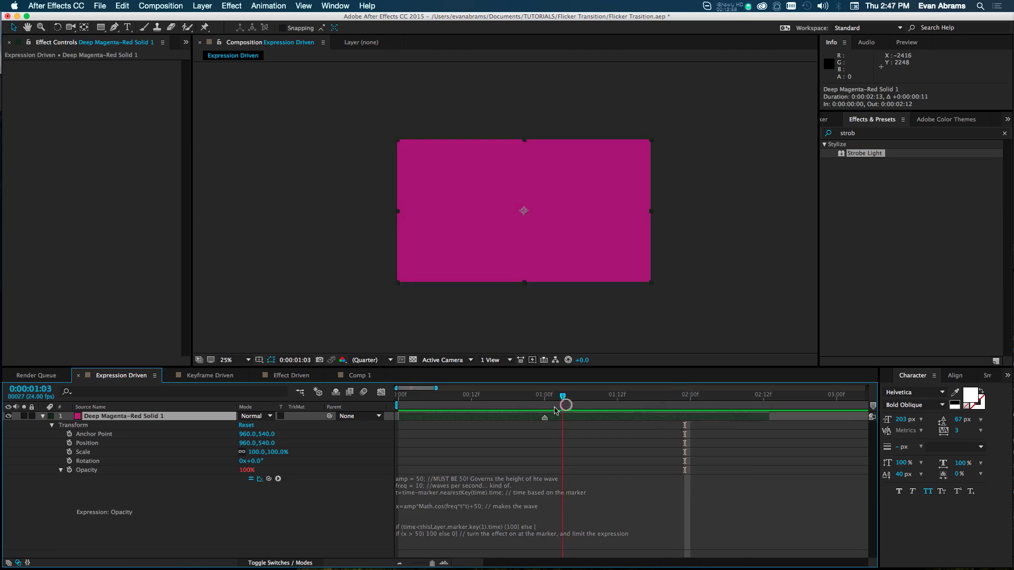
left_click_drag(554, 410, 551, 408)
key("space")
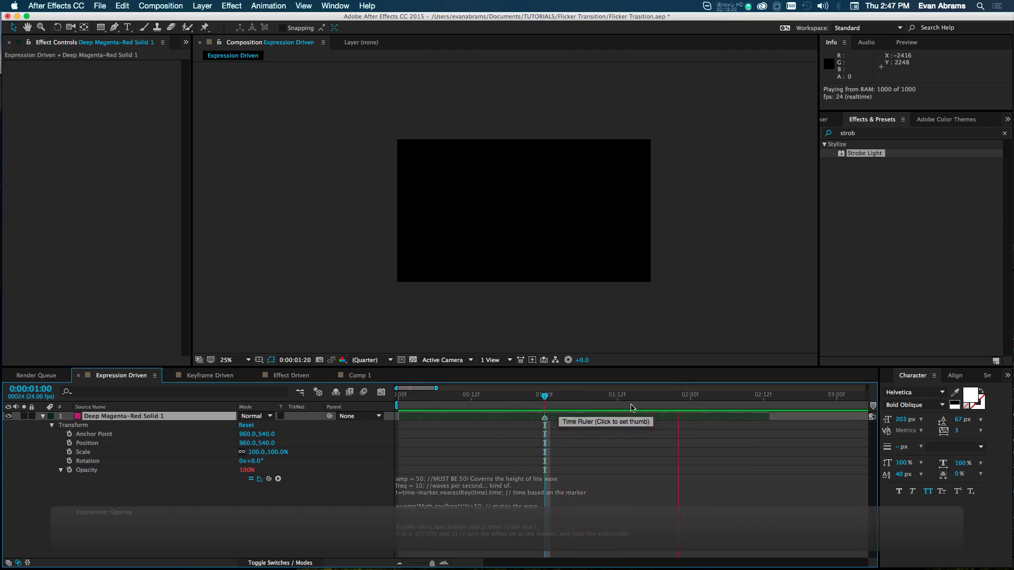
left_click(695, 392)
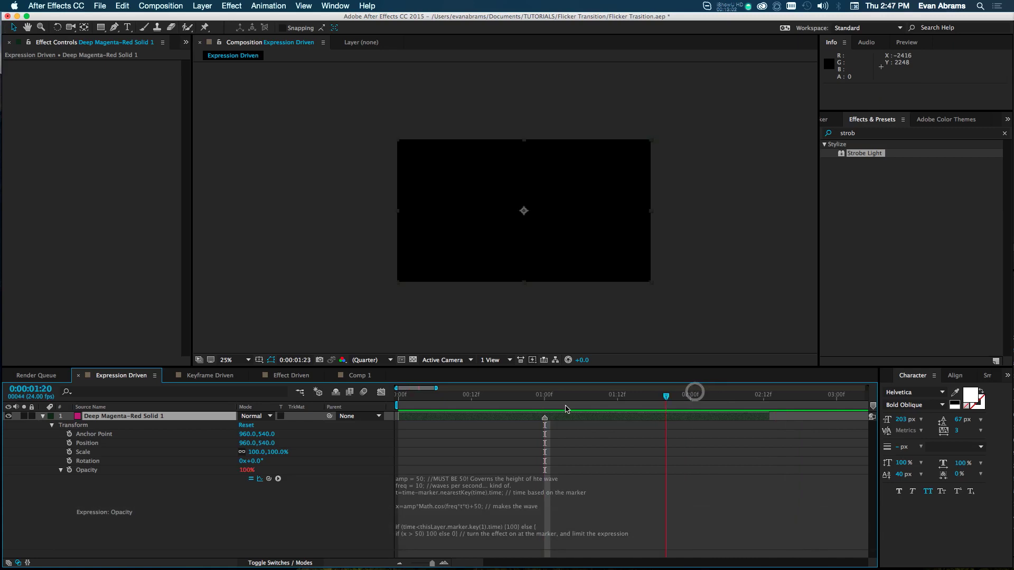
left_click_drag(565, 410, 550, 412)
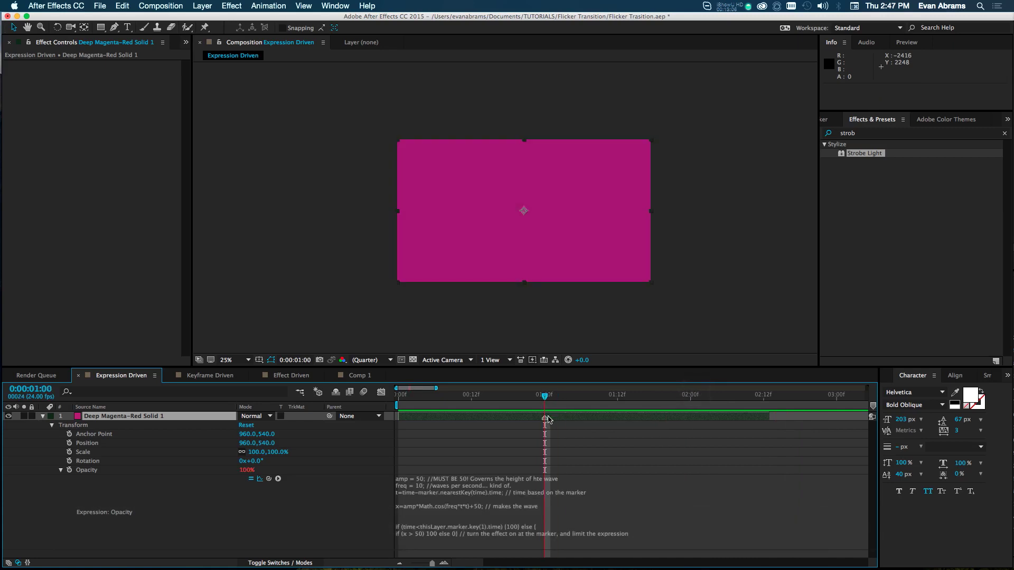
Examine the Opacity expression's value graph and the amp, freq and t lines of its code.
left_click(381, 392)
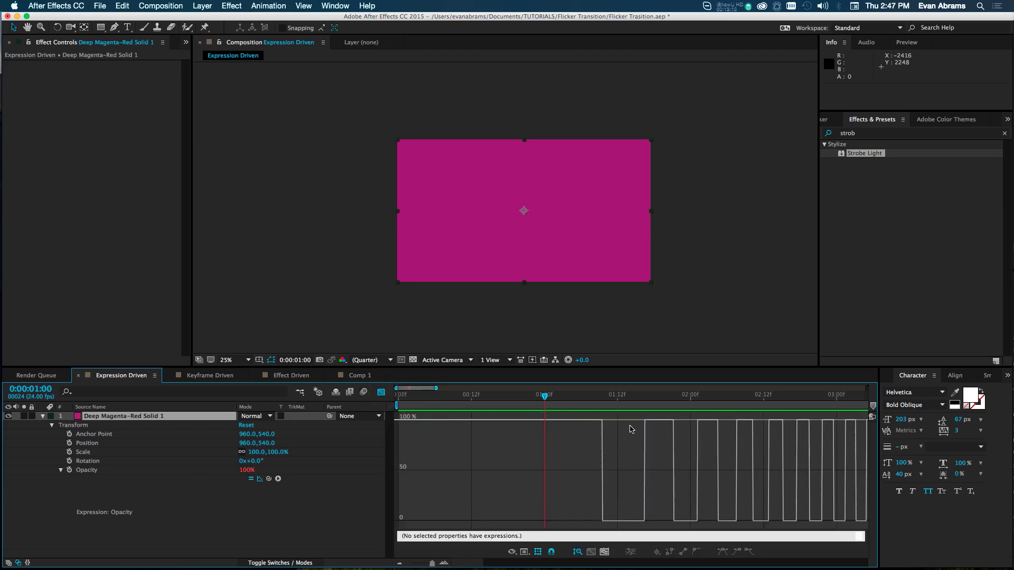
left_click(261, 481)
left_click(381, 392)
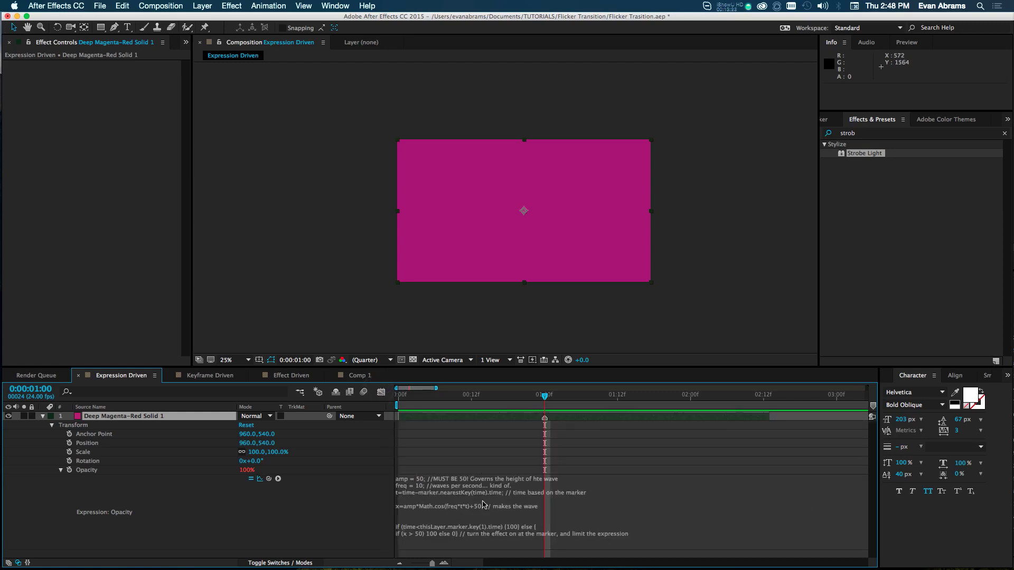
left_click(579, 492)
left_click_drag(594, 490, 409, 479)
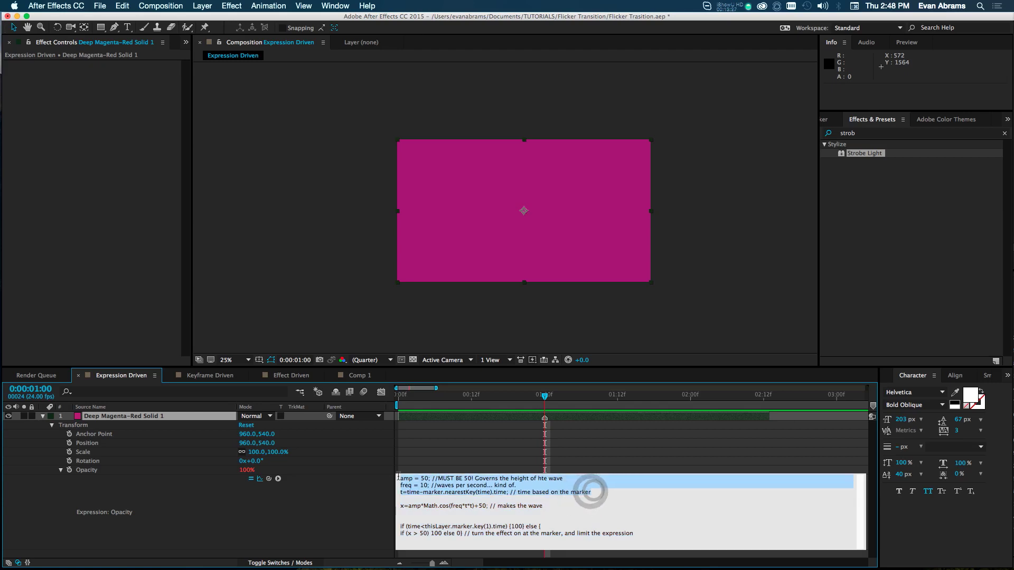
double_click(407, 479)
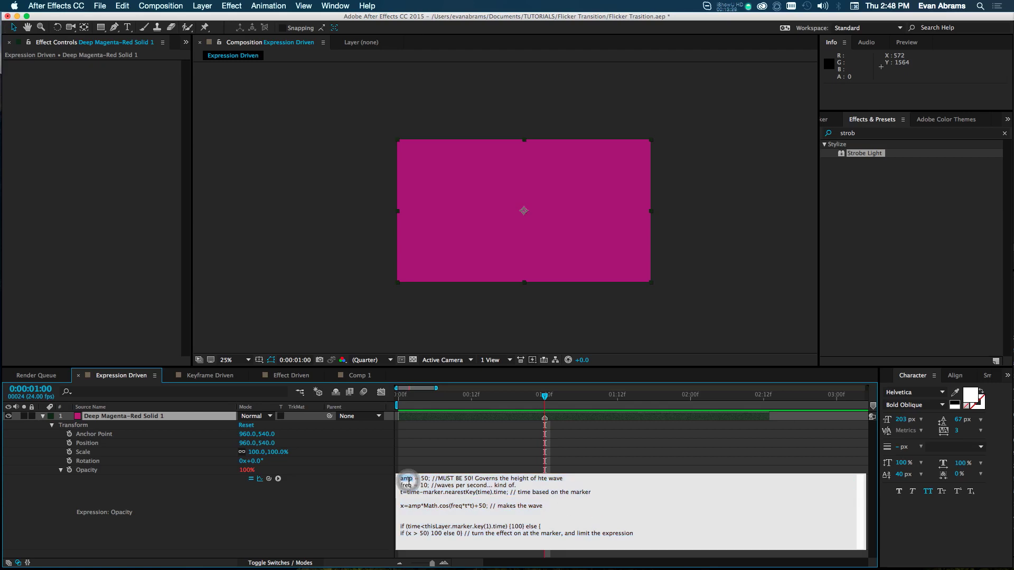
left_click(400, 491)
Set amp to 10 in the magenta solid's Opacity expression and check the value graph.
double_click(424, 478)
type("10")
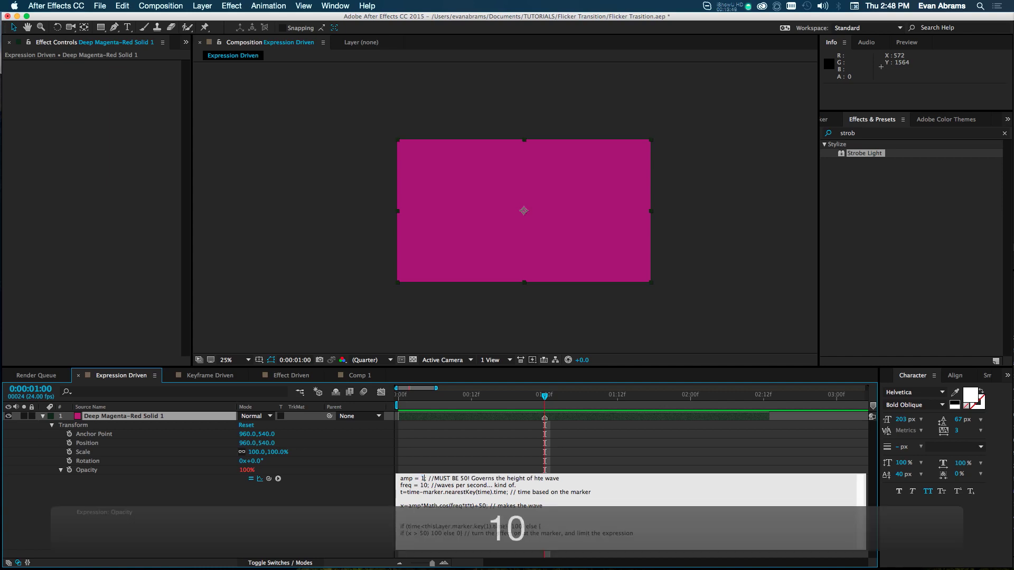
key("KP_Enter")
left_click(381, 392)
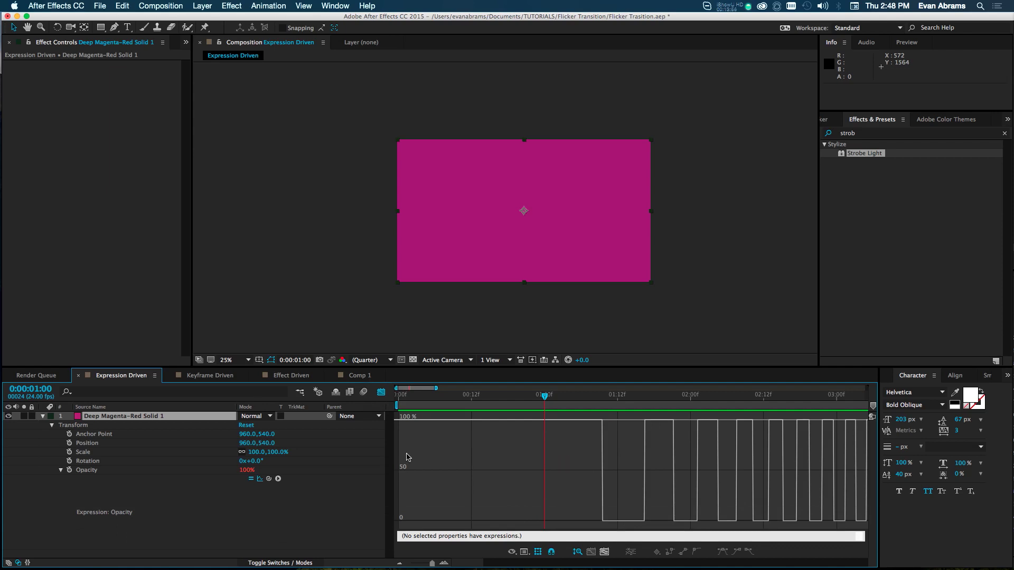
left_click(381, 392)
Cut the two if lines from the end of the Opacity expression and view the value graph of the cosine wave alone.
left_click(597, 528)
left_click(643, 535)
left_click_drag(634, 534, 403, 527)
key("super+x")
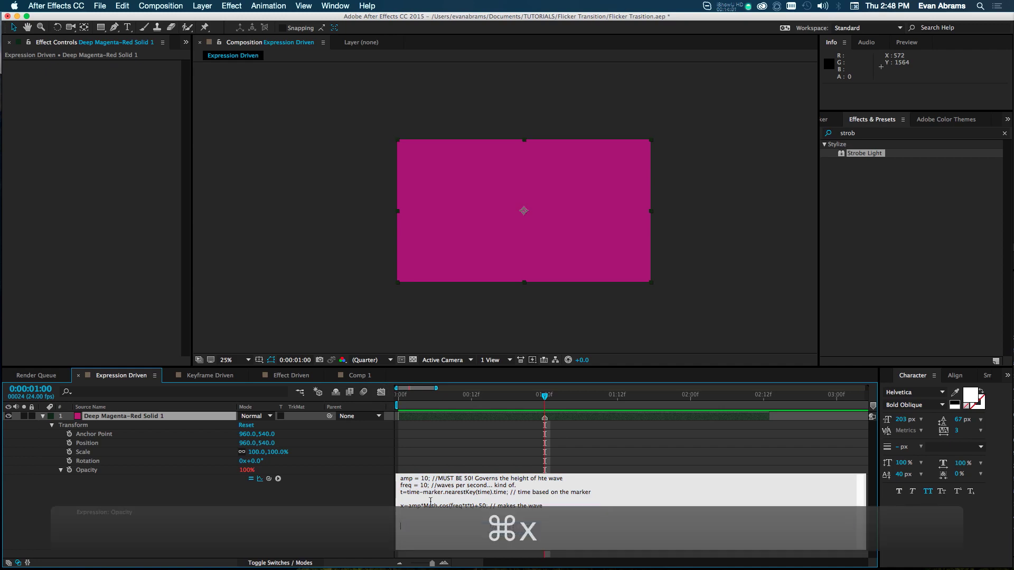
left_click(381, 391)
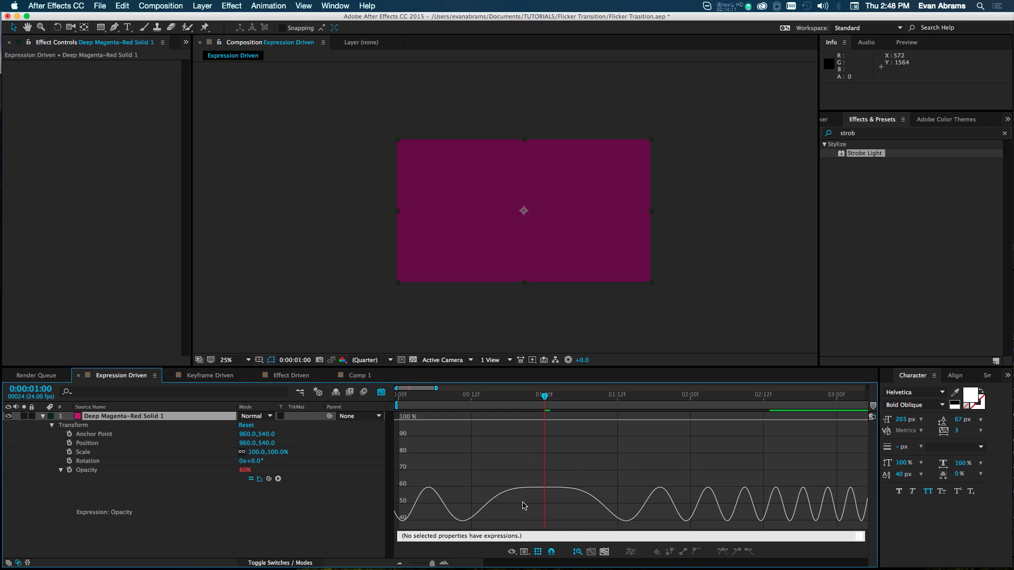
left_click(381, 392)
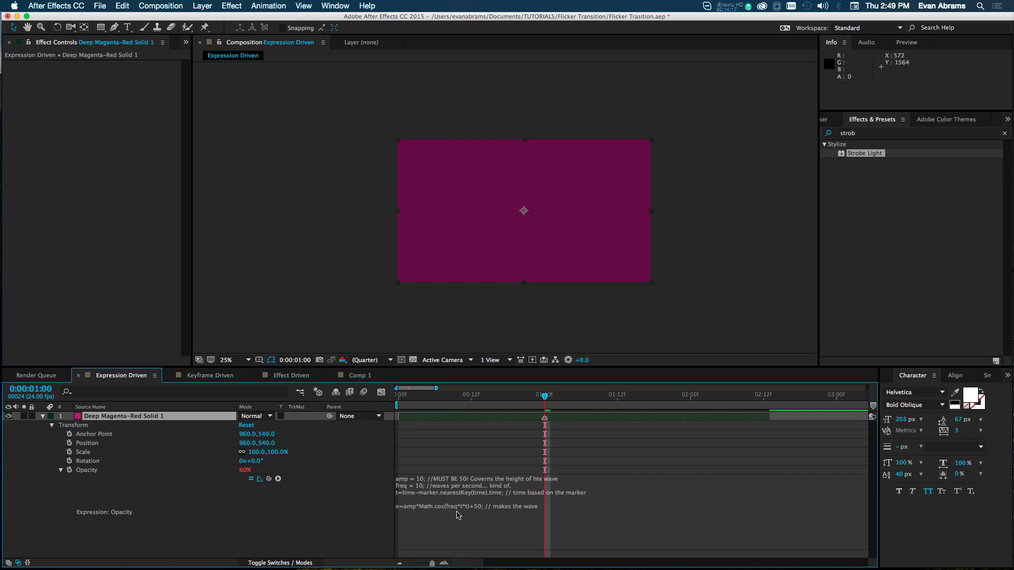
left_click(382, 392)
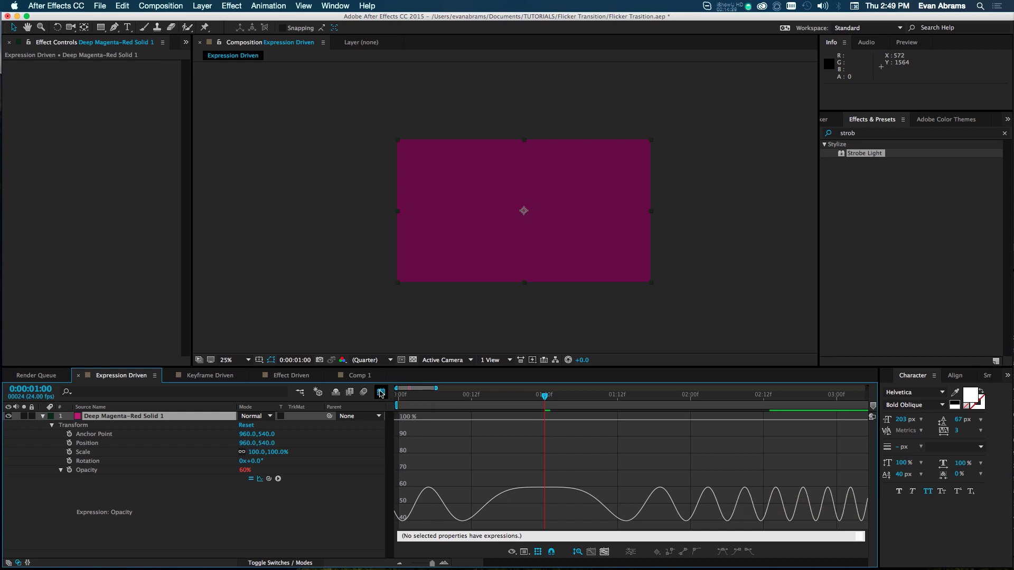
Paste the two if lines back at the end of the solid's Opacity expression and set amp to 50.
left_click(381, 394)
left_click(573, 508)
left_click(564, 504)
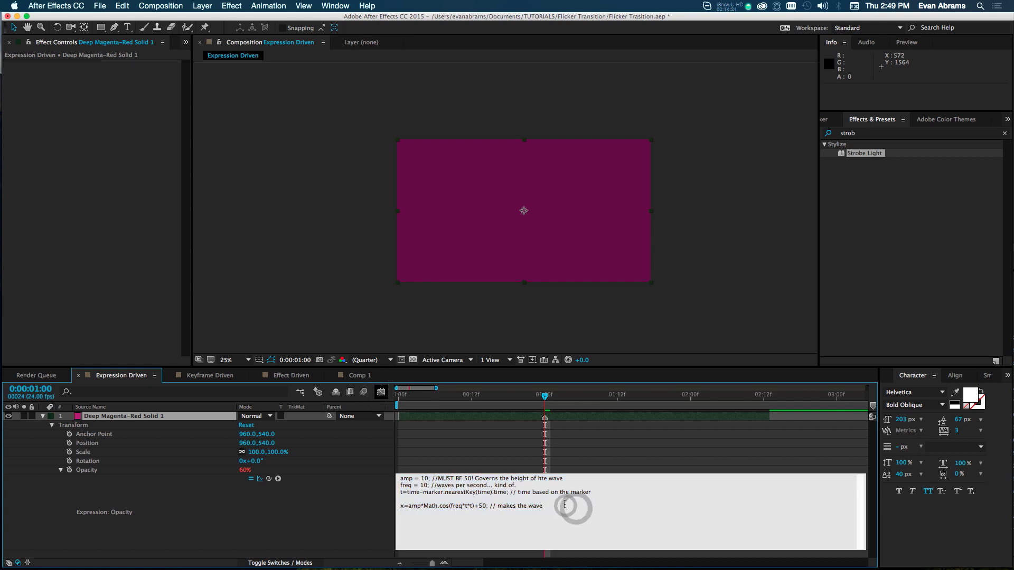
key("super+v")
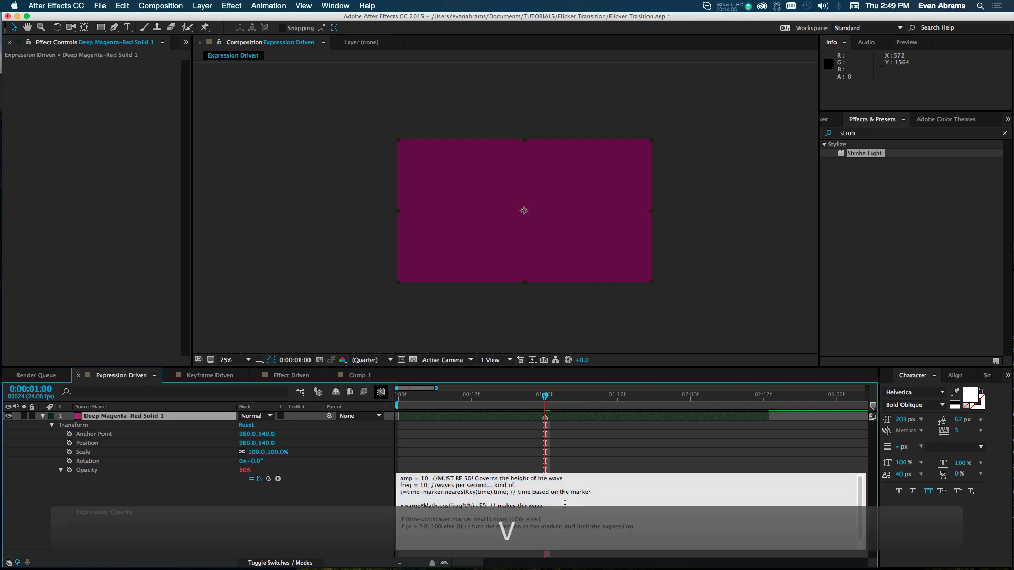
left_click(422, 478)
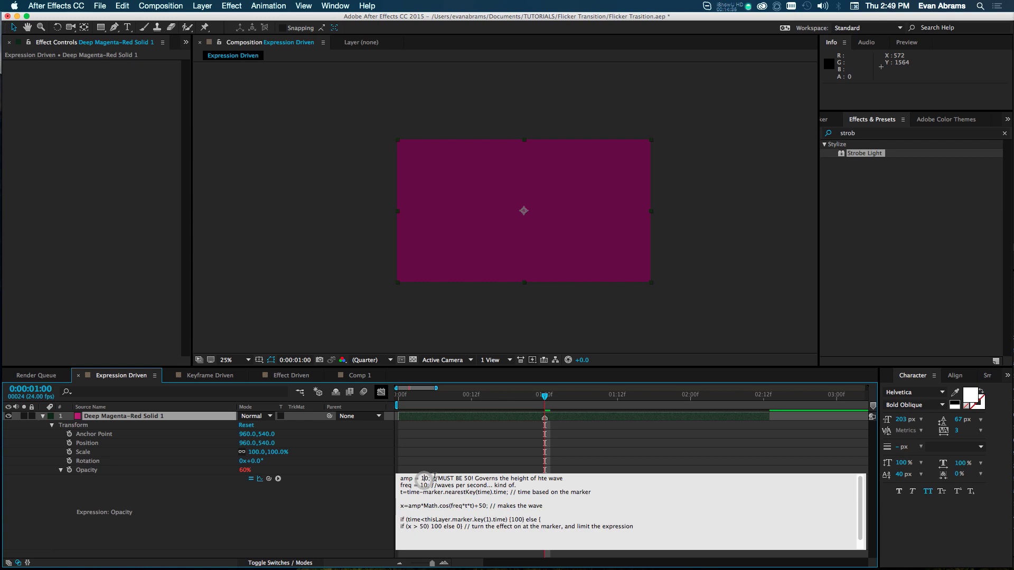
key("BackSpace")
type("5")
left_click(434, 516)
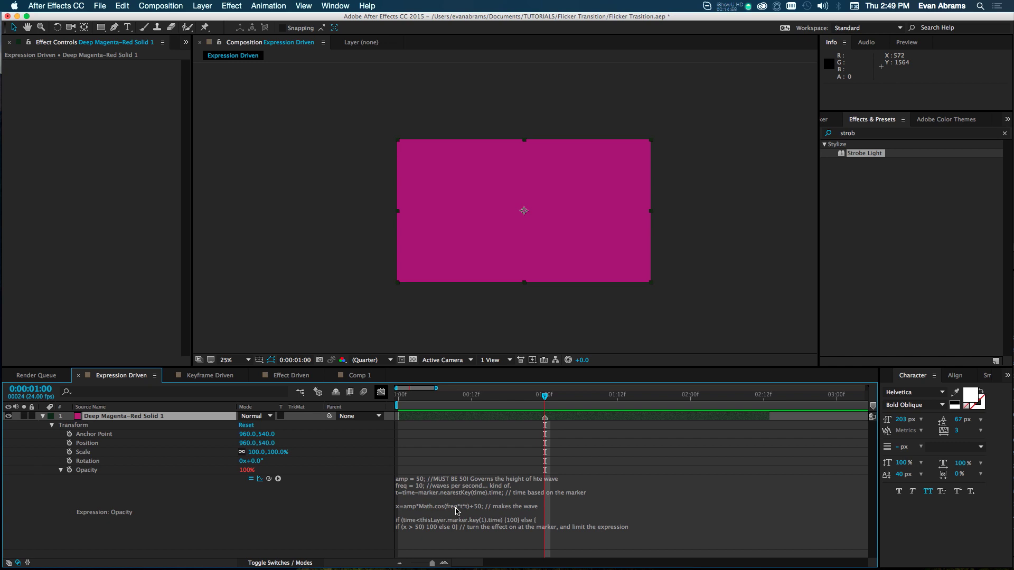
Examine the amp and freq lines and the marker.nearestKey(time).time term of the t line against the layer marker.
left_click(411, 495)
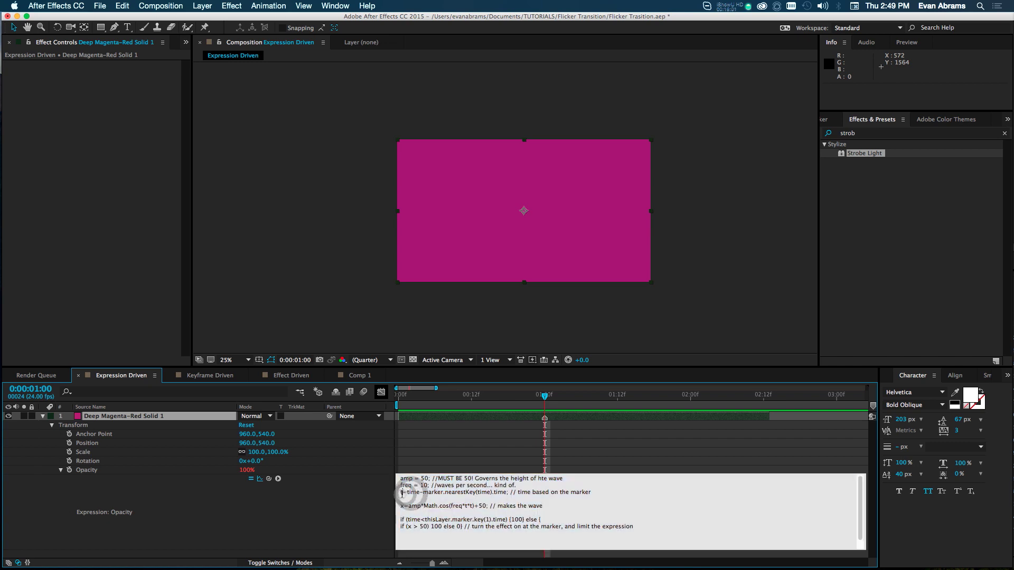
left_click_drag(428, 486, 415, 478)
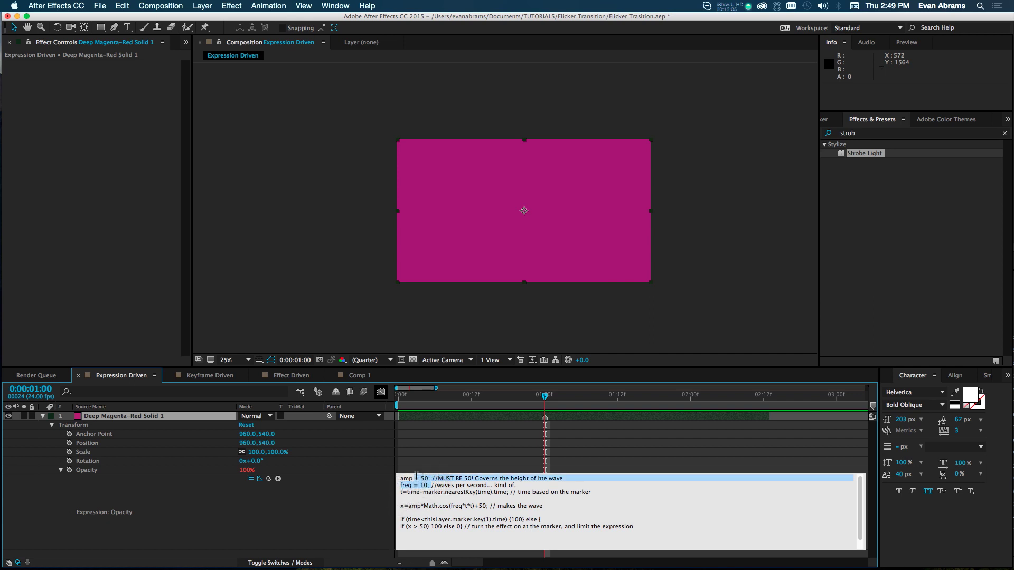
left_click(424, 499)
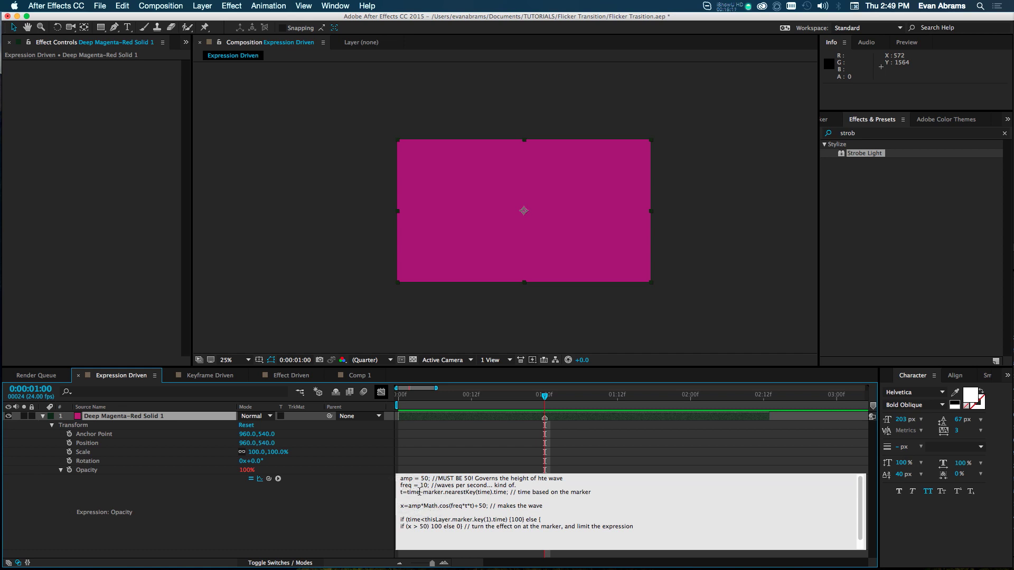
double_click(423, 492)
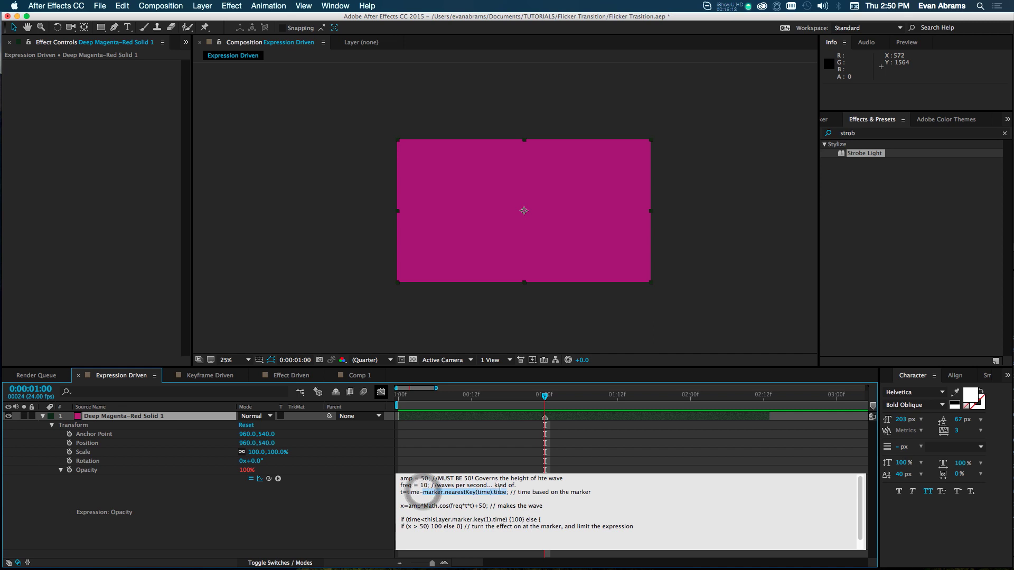
left_click(600, 500)
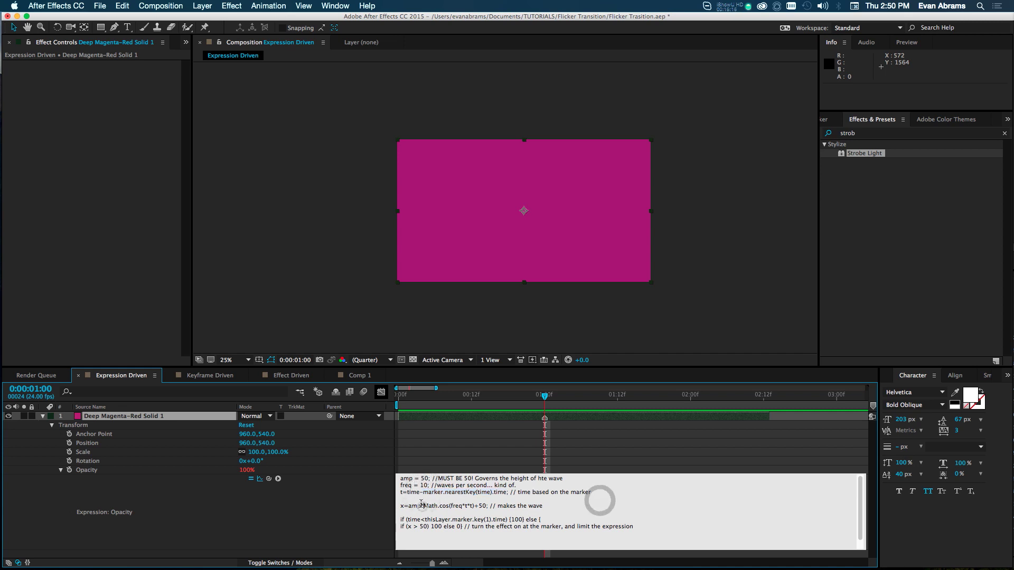
double_click(413, 492)
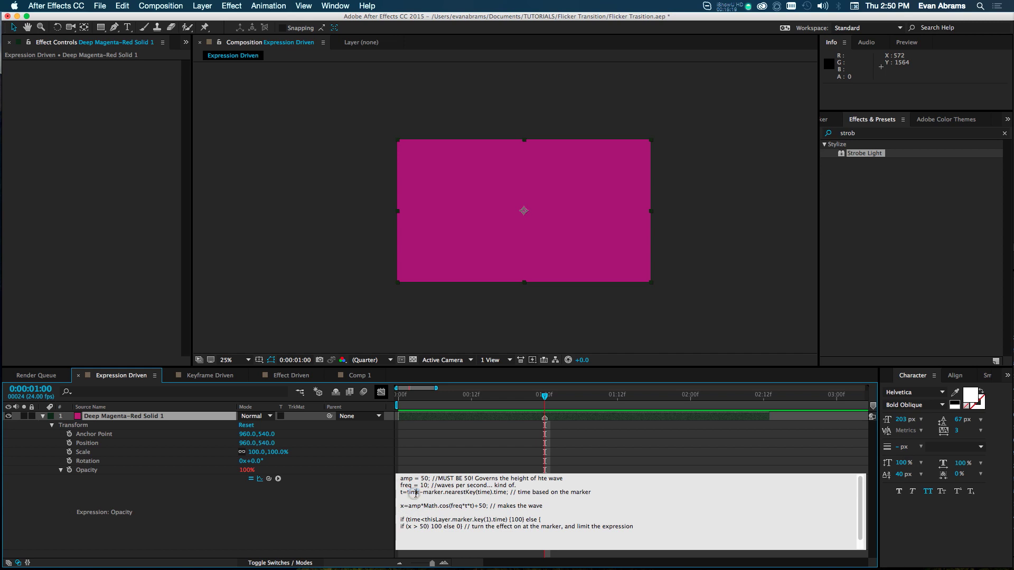
left_click(441, 492)
double_click(435, 492)
left_click_drag(443, 492, 473, 492)
left_click(479, 492)
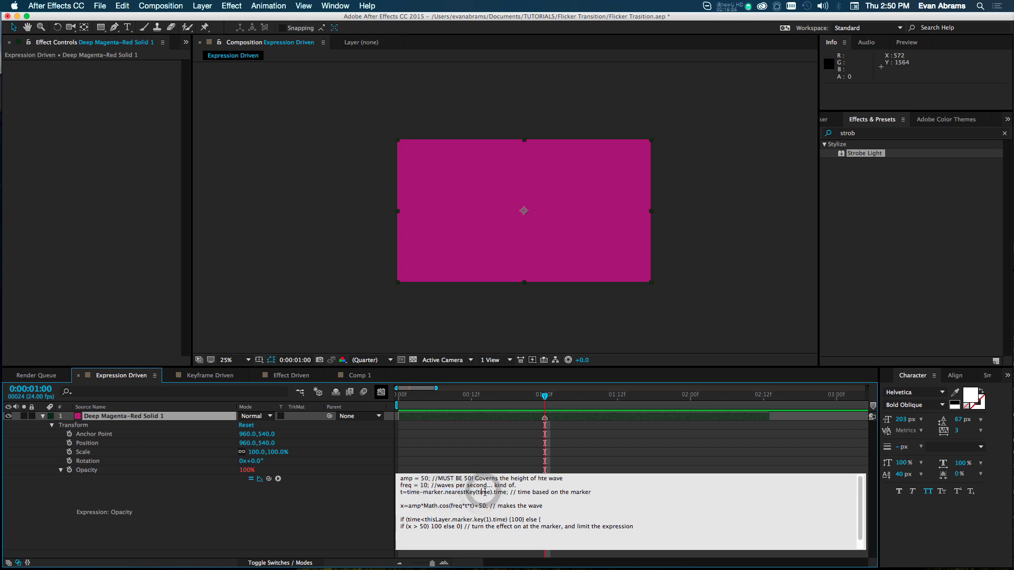
mouse_move(548, 400)
left_mouse_down()
mouse_move(560, 416)
mouse_move(545, 417)
left_mouse_up()
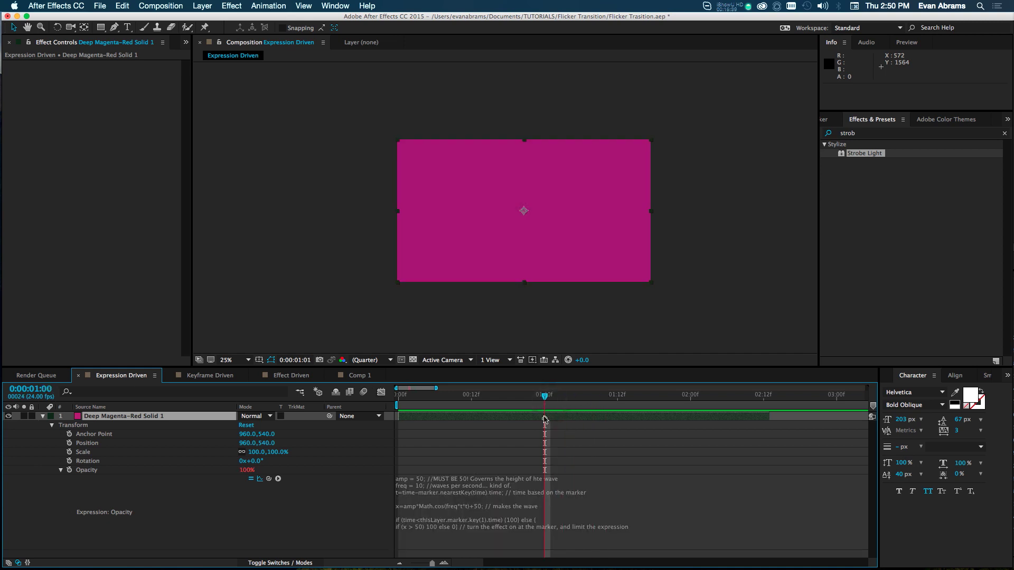
left_click(498, 496)
left_click(496, 495)
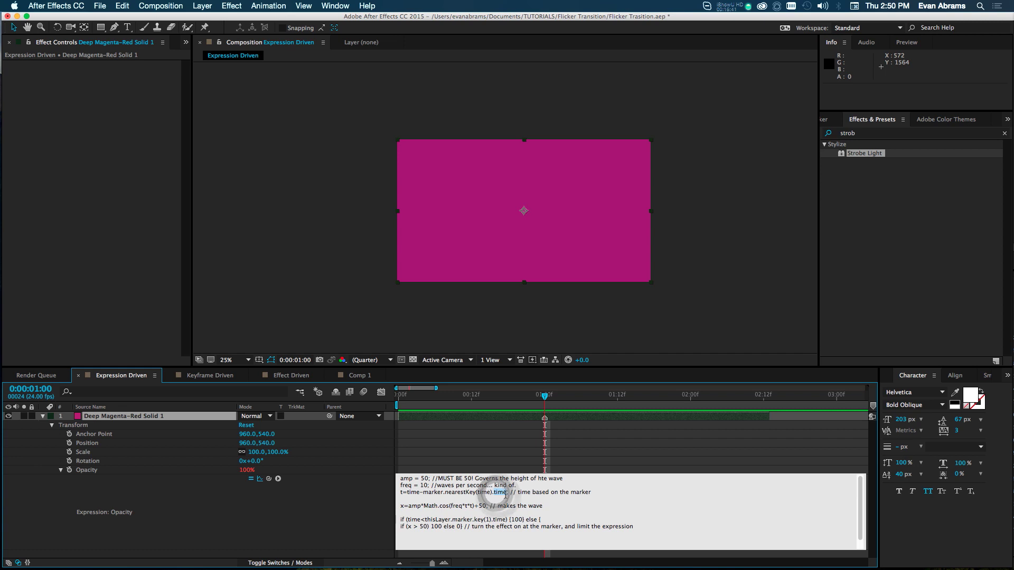
left_click(424, 492, "shift")
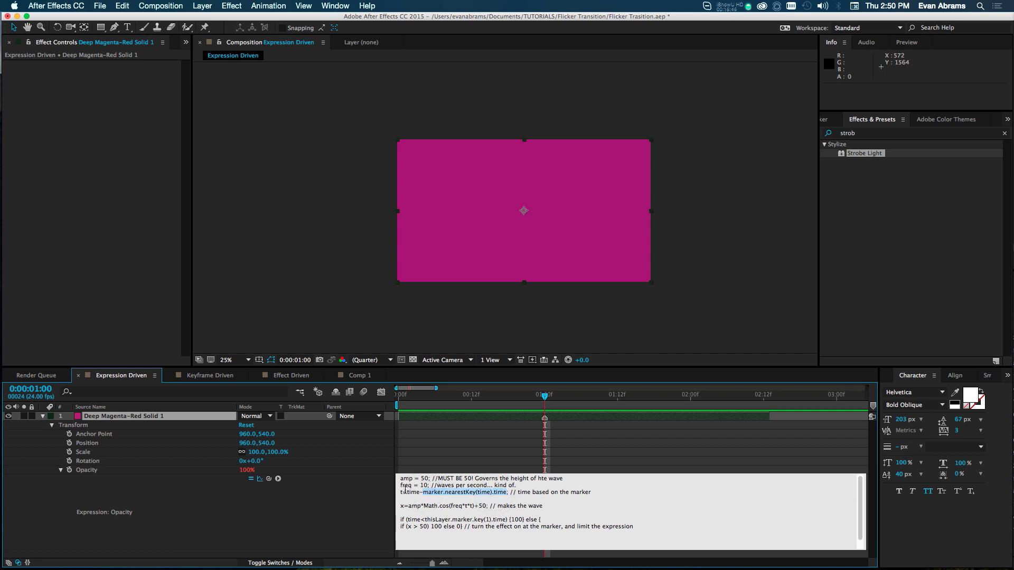
View the solid at 0:00:00:03, 0:00:01:16 and 0:00:01:17, and compare those times with the expression's t line.
left_click(550, 404)
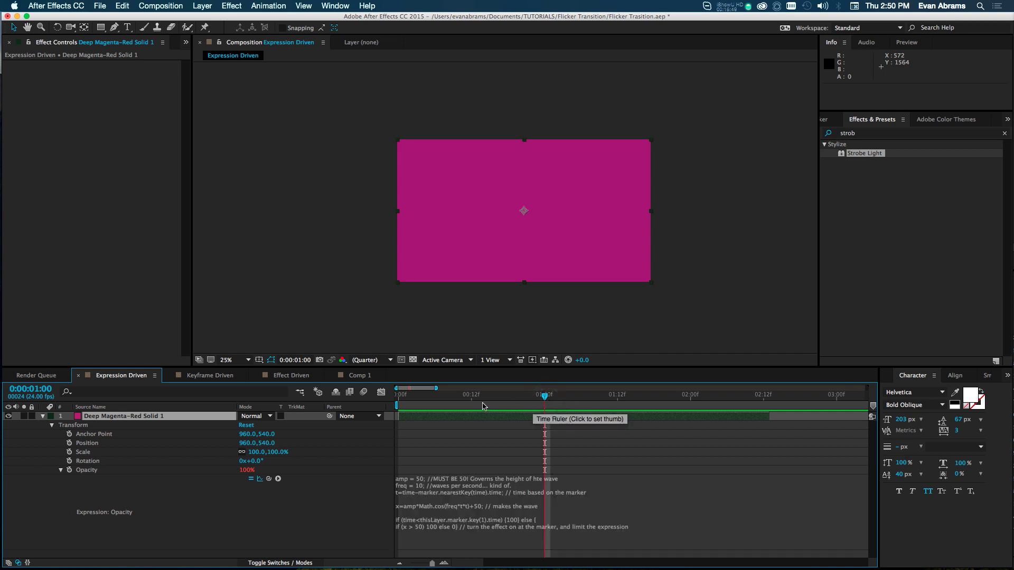
left_click(417, 397)
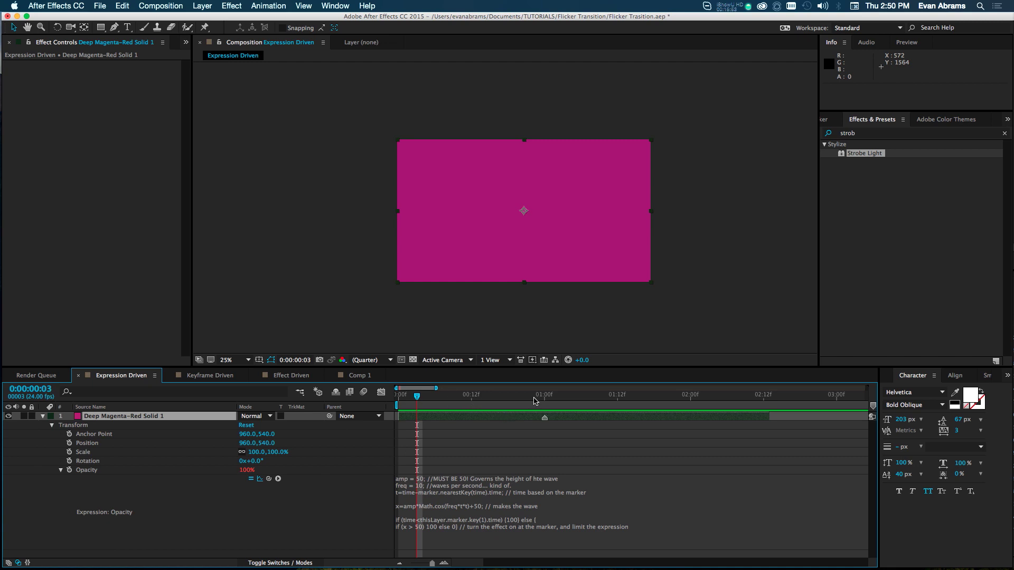
left_click(642, 400)
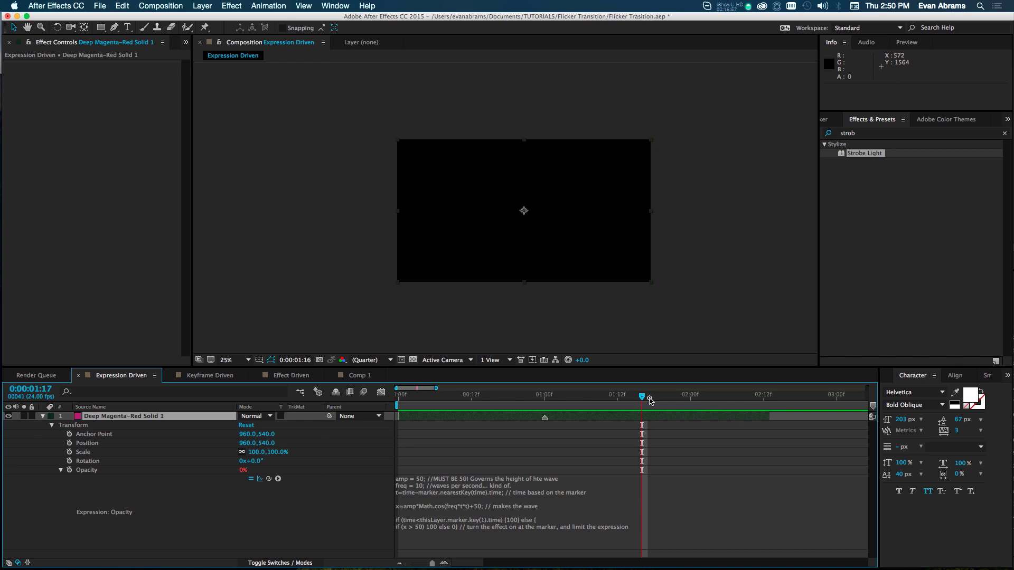
left_click(650, 400)
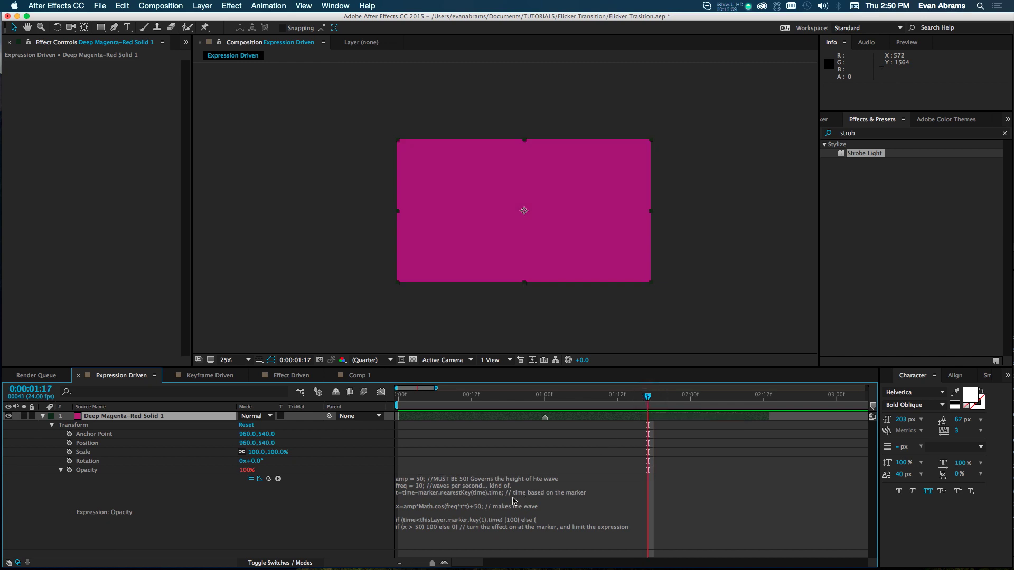
left_click(496, 498)
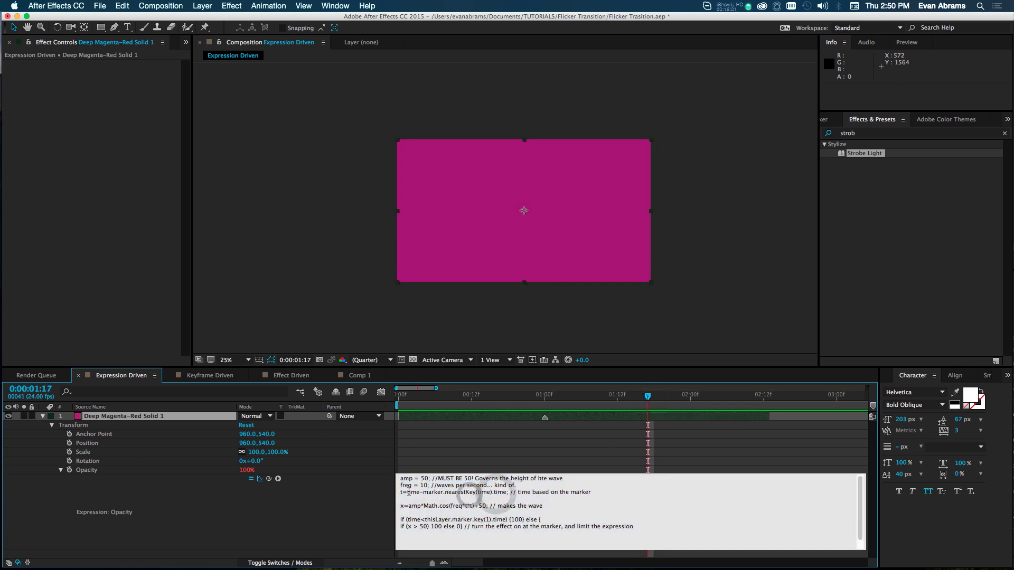
left_click(571, 419)
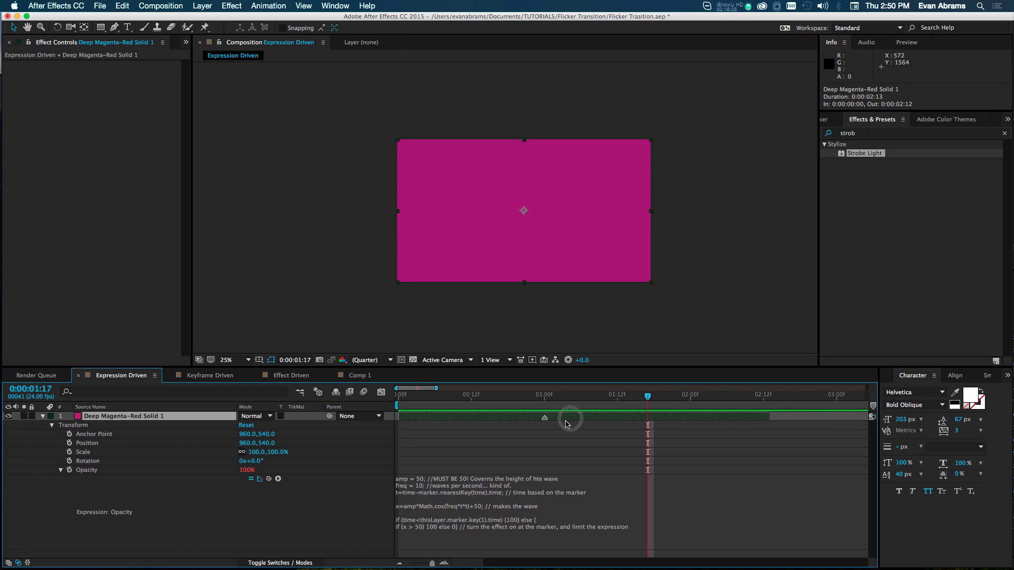
Move the magenta solid's marker to 0:00:01:06 and set the current time to match it.
left_click_drag(542, 422, 581, 423)
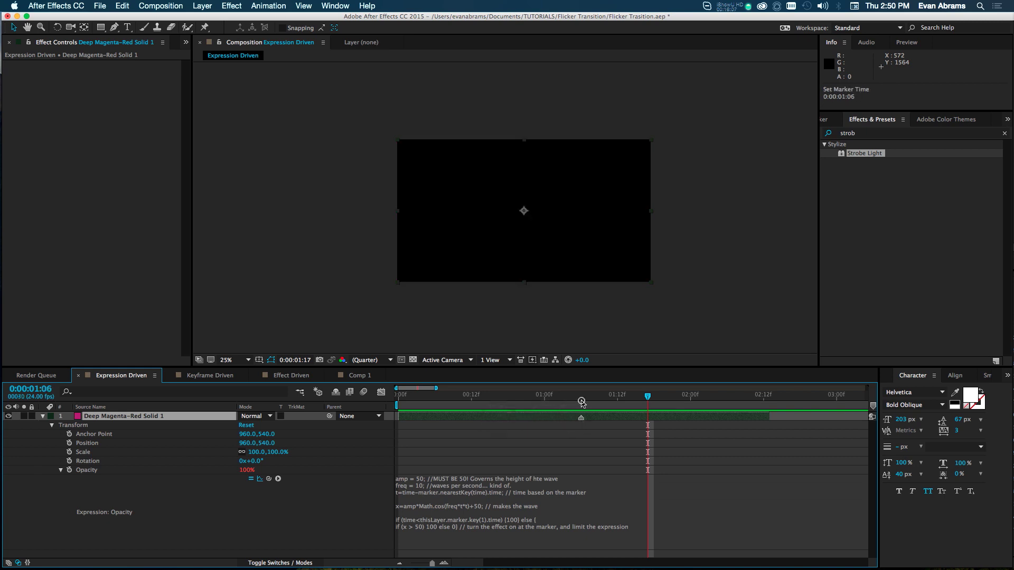
left_click(581, 401)
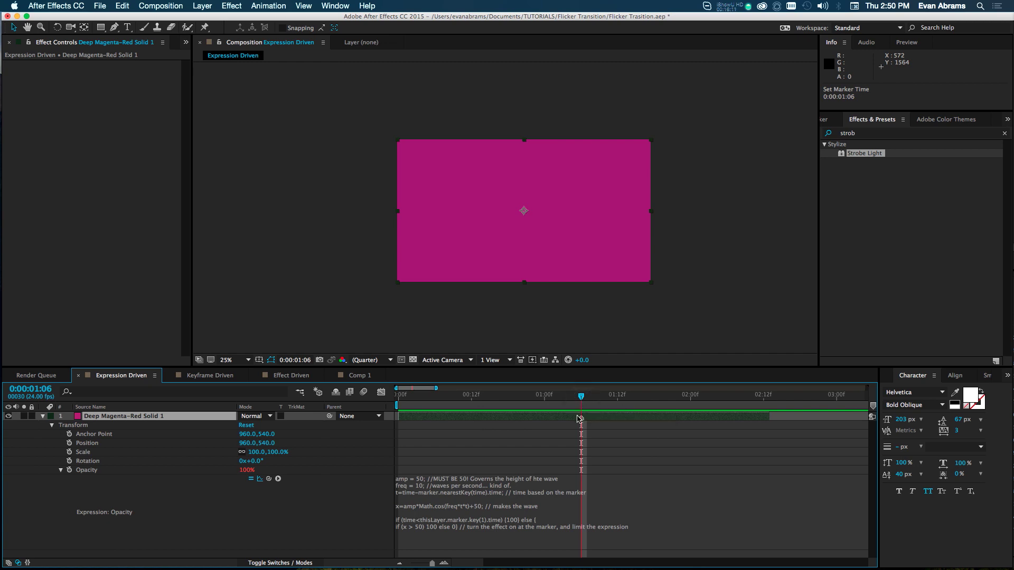
Try the magenta solid's marker at different times along the layer and place it at 0:00:01:03.
left_click_drag(580, 419, 617, 419)
left_click(582, 420)
left_click_drag(618, 419, 544, 419)
left_click(769, 418)
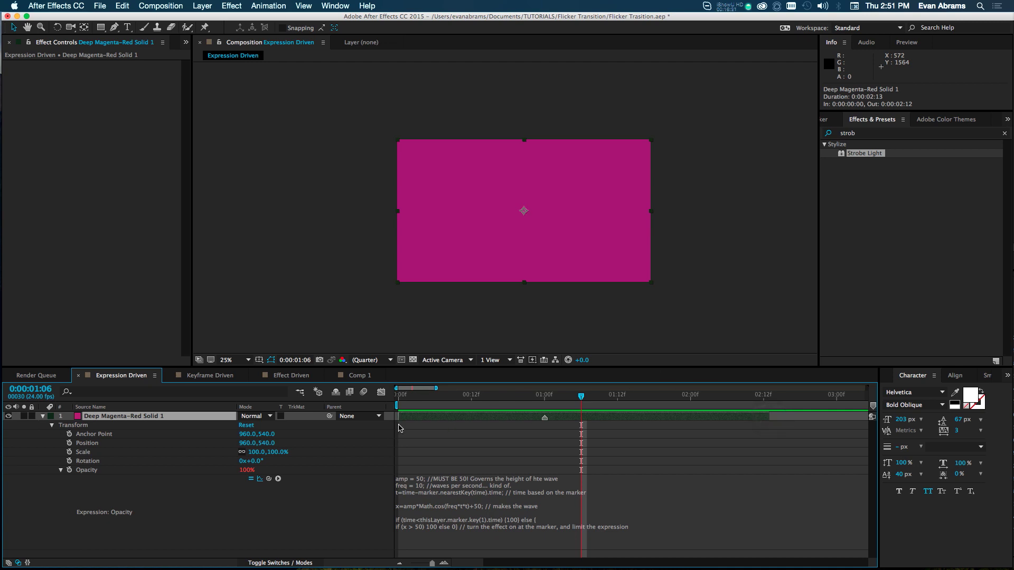
left_click_drag(545, 420, 562, 421)
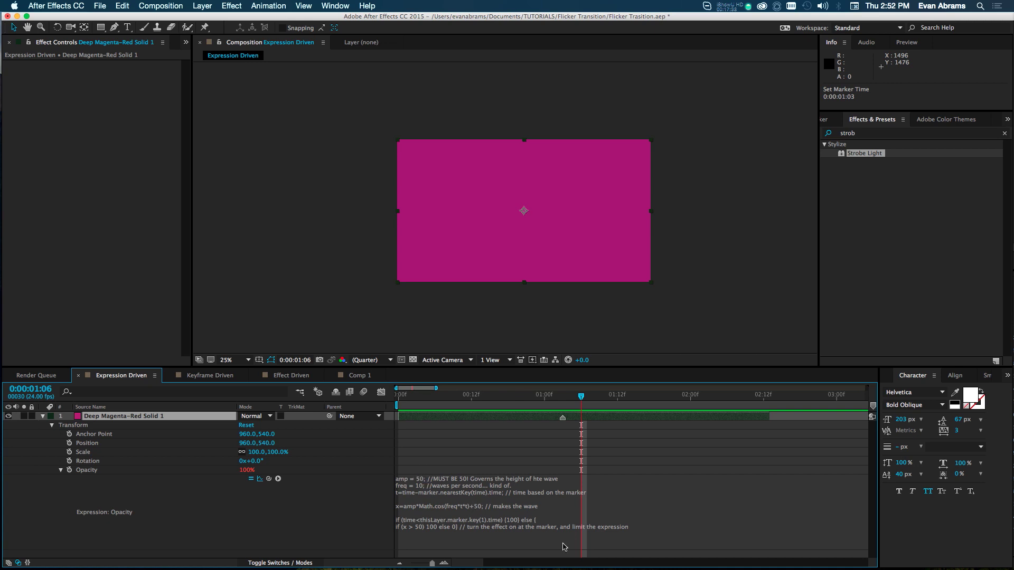
Cut the two if lines from the Opacity expression and examine how the cosine wave speeds up in the value graph.
left_click(481, 521)
left_click_drag(505, 520, 504, 526)
key("super+x")
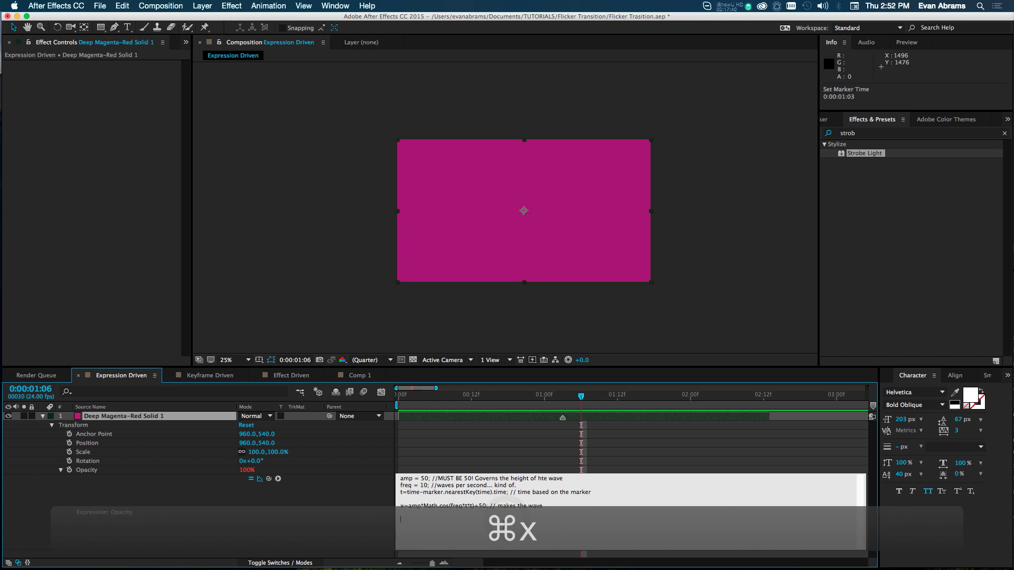
left_click(381, 392)
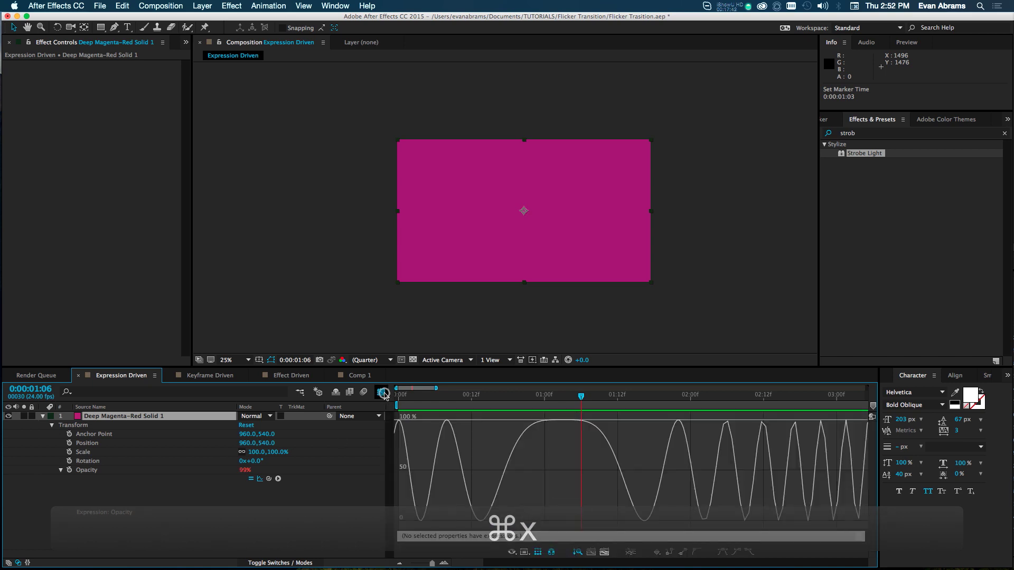
scroll(597, 428, "down", 5)
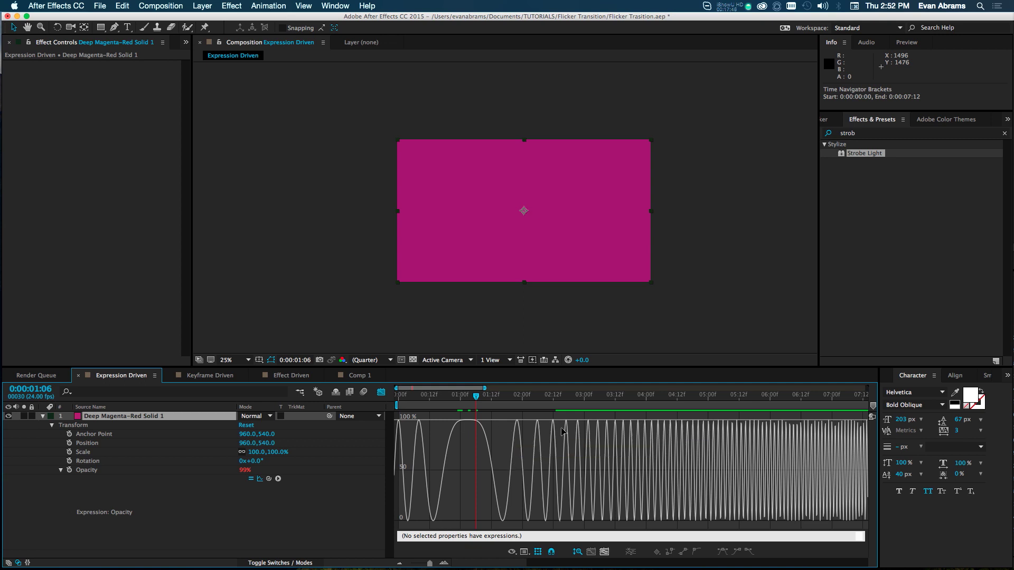
scroll(748, 464, "down", 4)
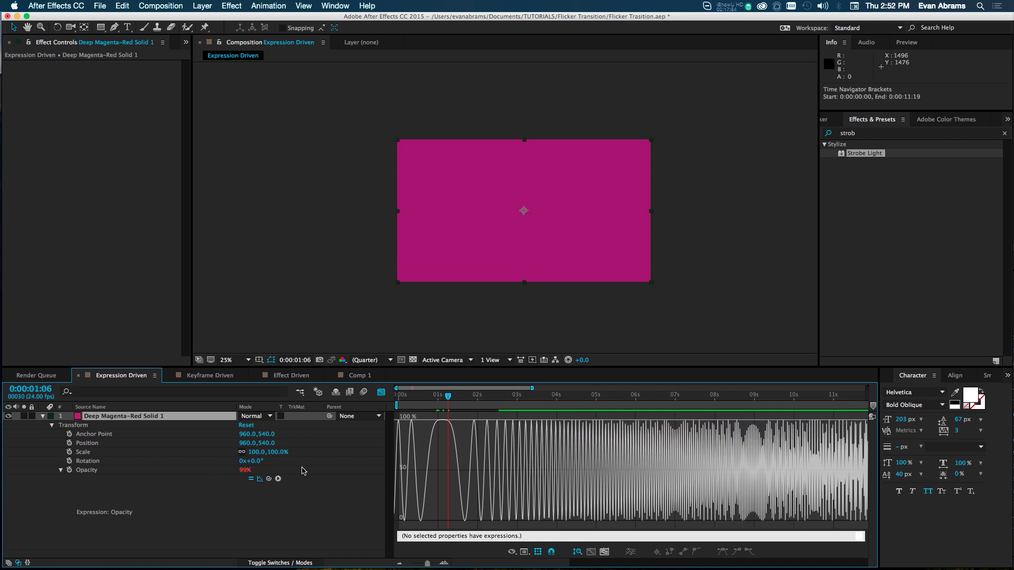
key("equal")
key("equal")
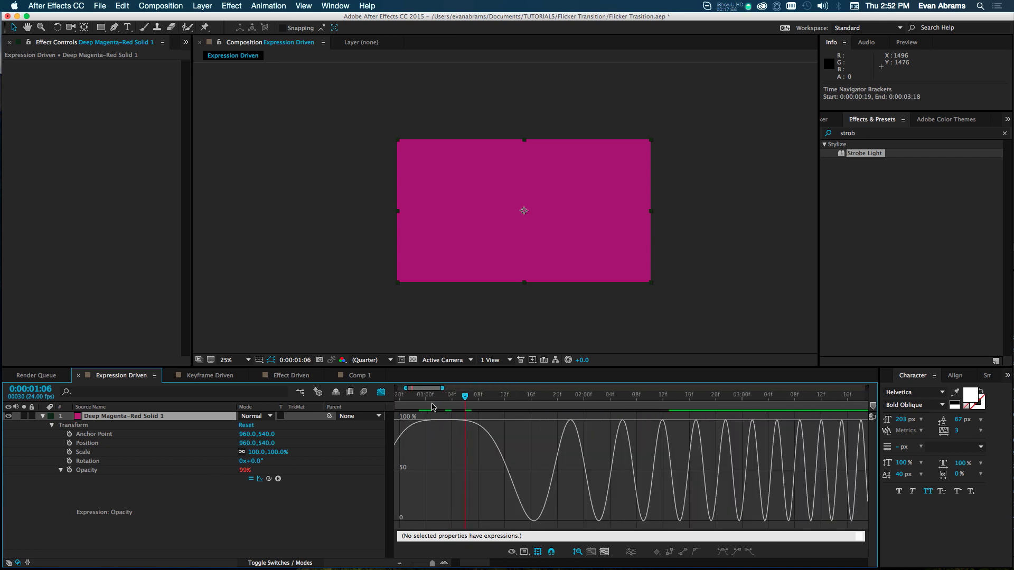
Set the current time to 0:00:01:03, add a line break after the x line, and preview the fading opacity from the marker.
left_click(382, 392)
left_click(445, 403)
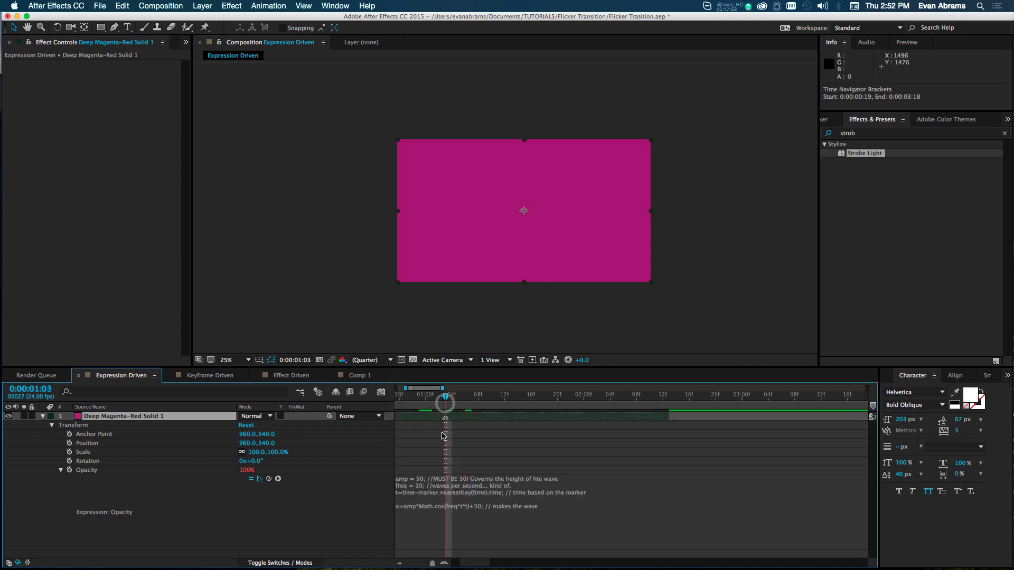
left_click(525, 512)
left_click(528, 513)
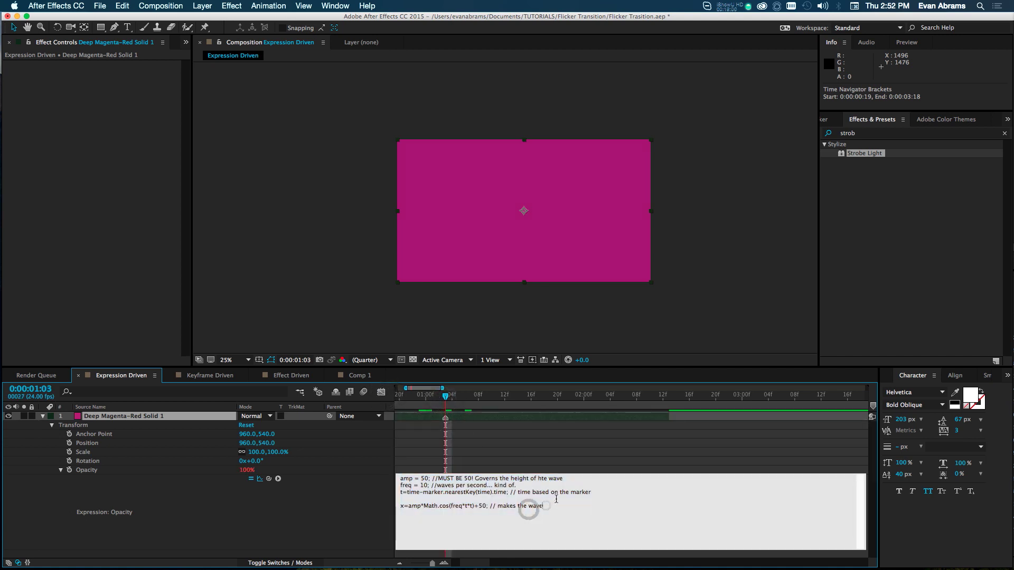
key("Return")
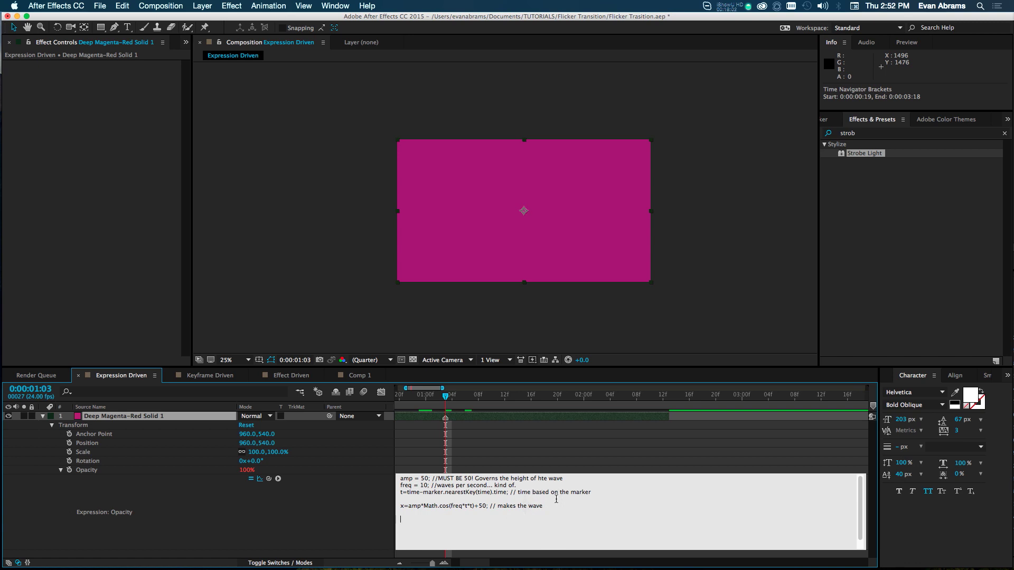
left_click(517, 426)
key("space")
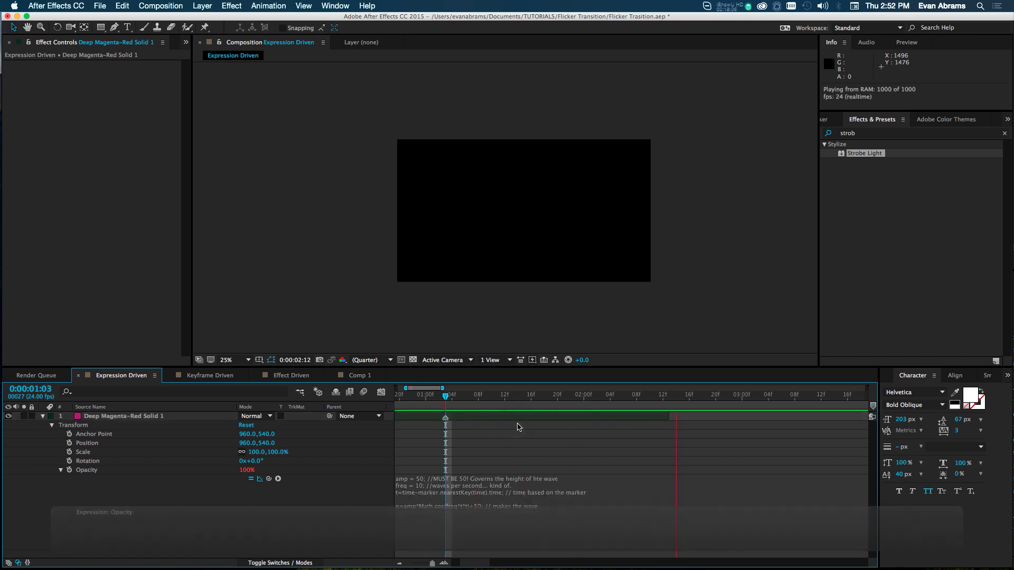
key("space")
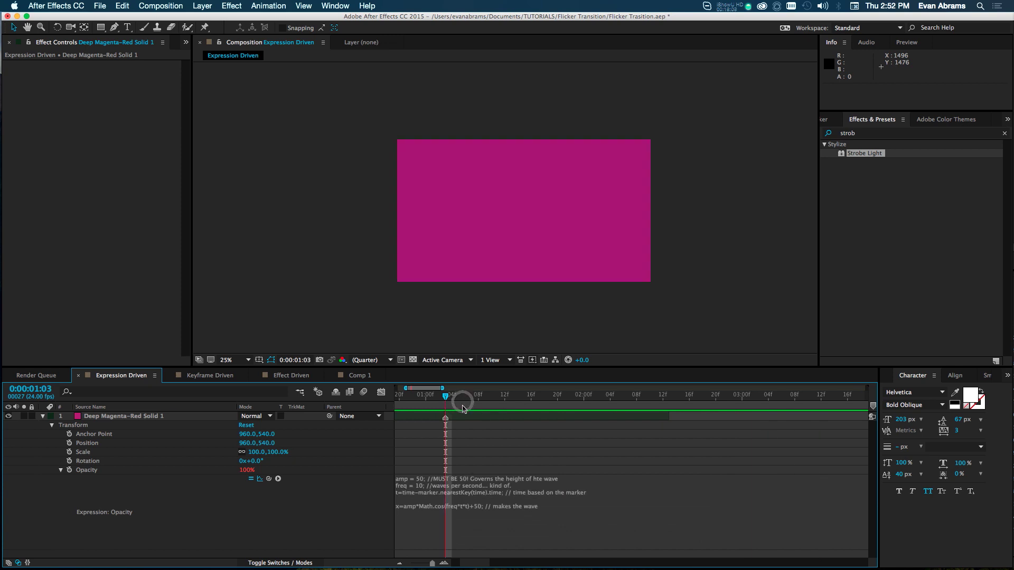
Paste the two if lines back into the solid's Opacity expression, below the x line that makes the wave.
left_click(468, 513)
left_click(466, 511)
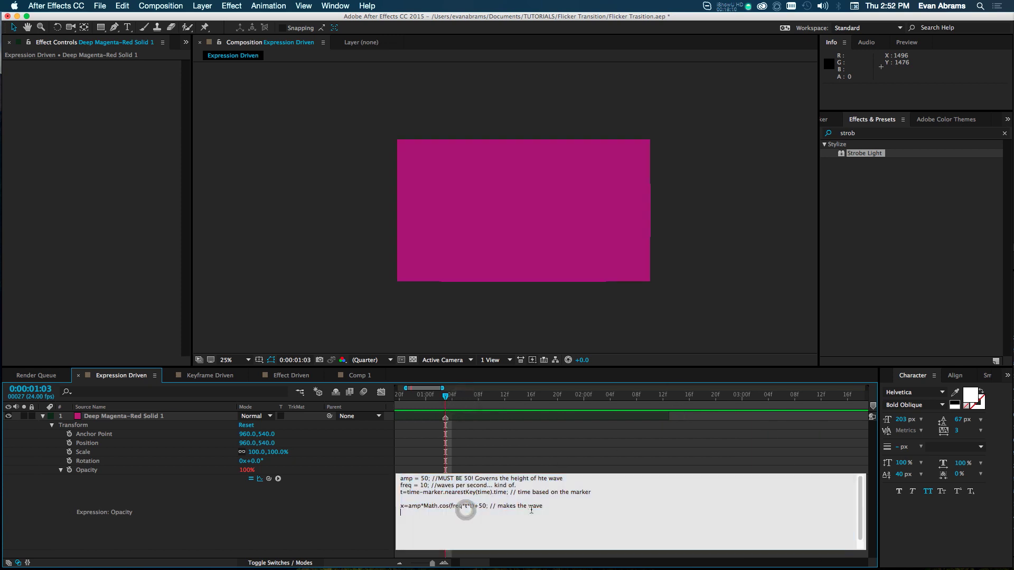
key("Return")
key("super+v")
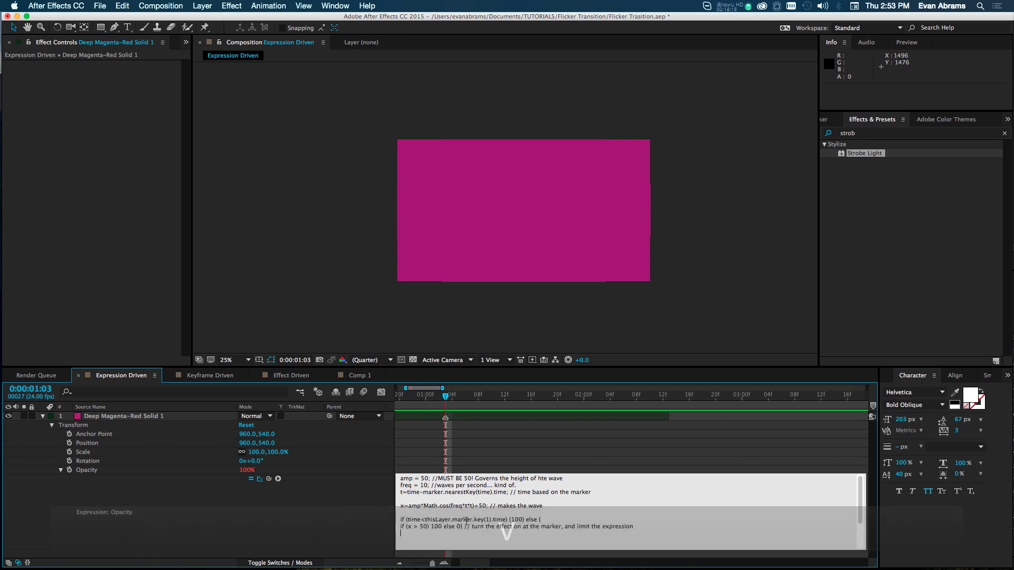
scroll(458, 429, "left", 5)
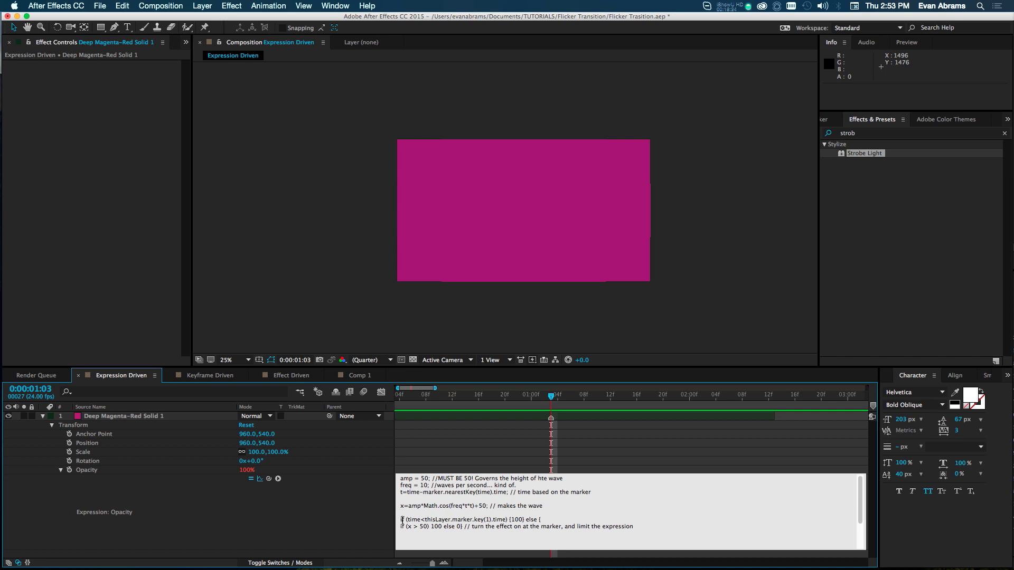
Examine the Opacity expression's if and else conditions with the current time before the marker, at 0:00:00:11 and 0:00:01:01.
left_click_drag(409, 520, 501, 518)
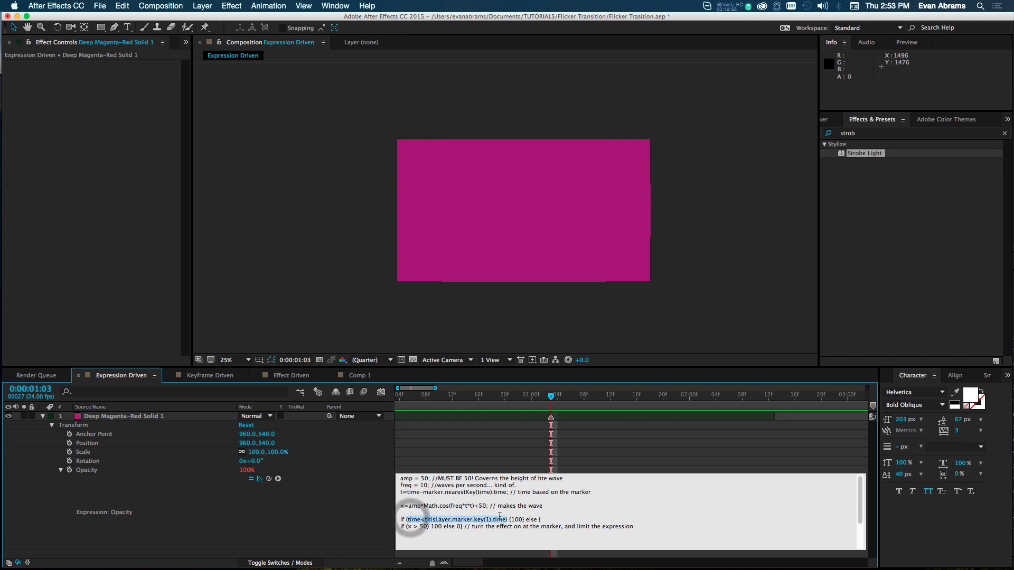
left_click(420, 513)
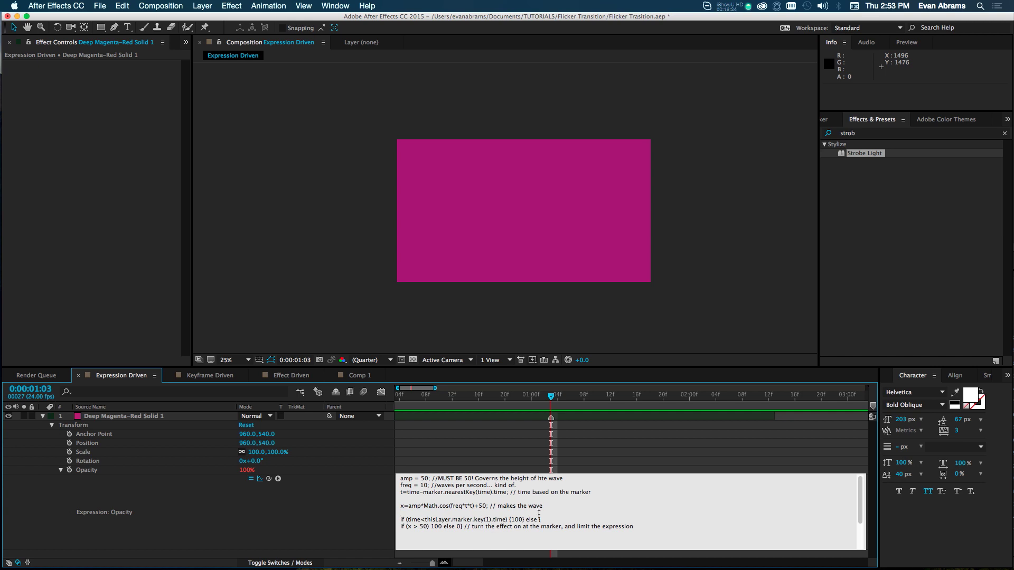
left_click(447, 396)
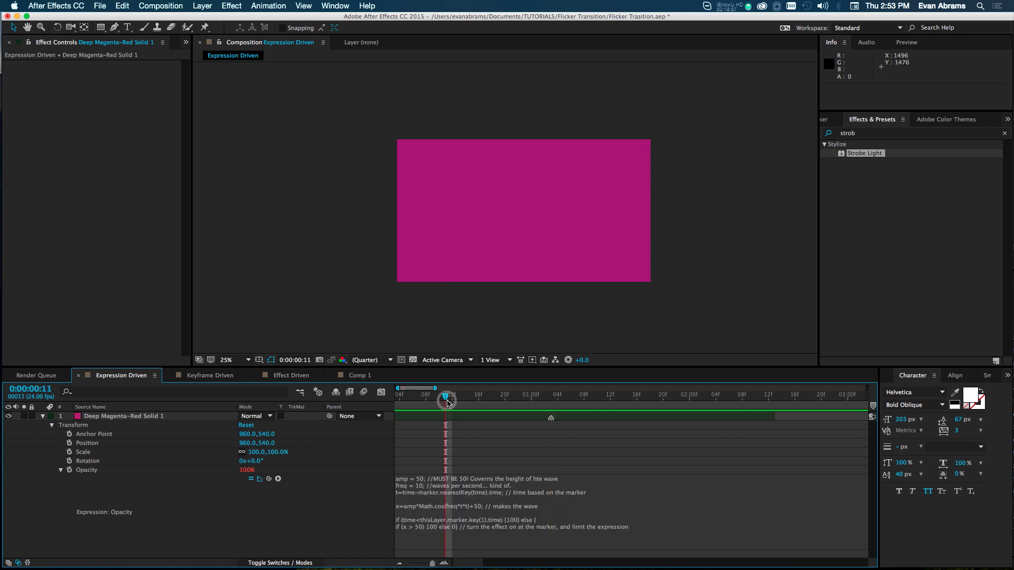
double_click(529, 520)
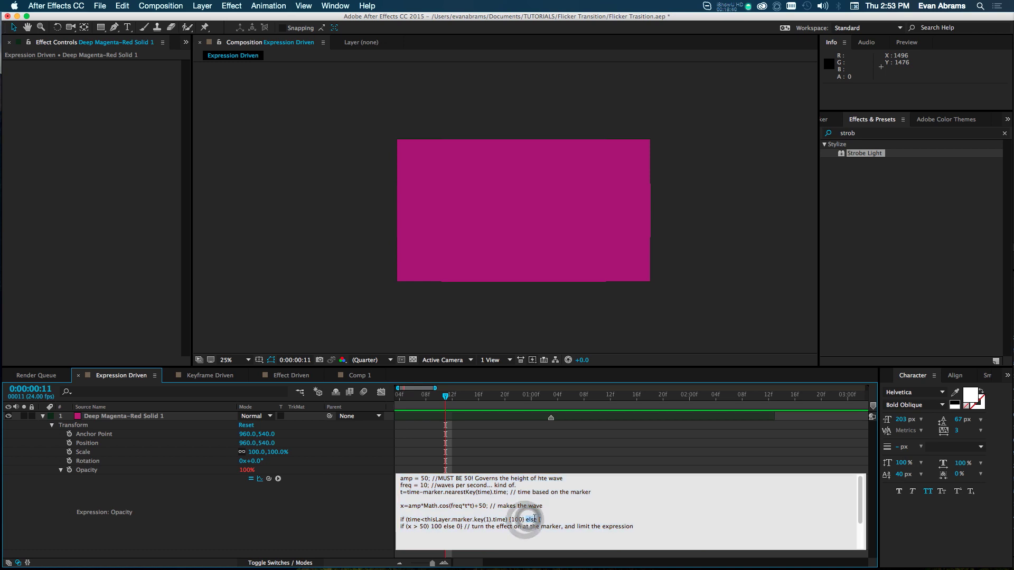
left_click(544, 520)
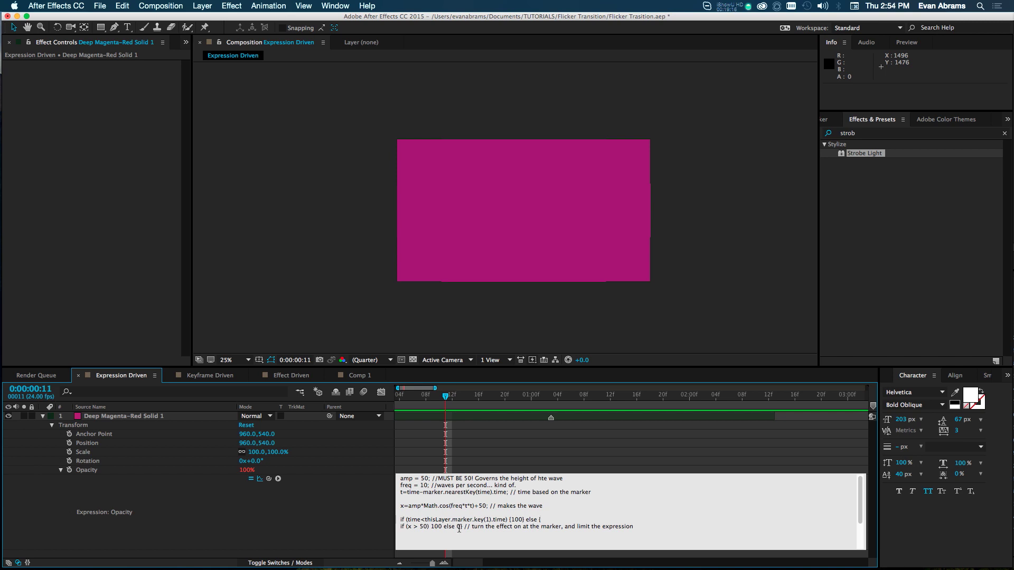
type("0")
left_click(519, 506)
left_click(540, 447)
left_click(536, 397)
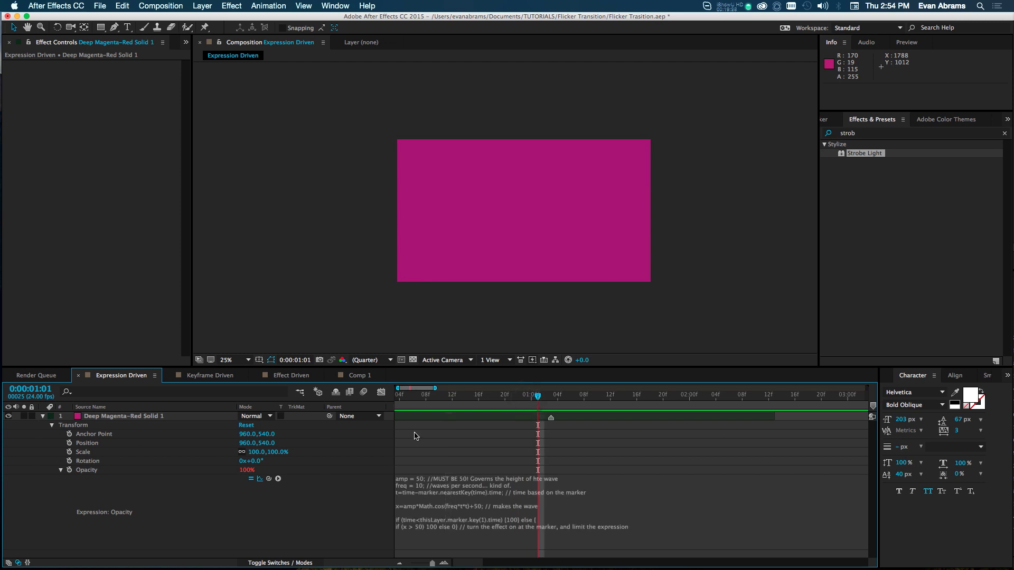
Preview the expression-driven flicker from 0:00:00:22 and return the current time to the marker at 0:00:01:03.
left_click(537, 417)
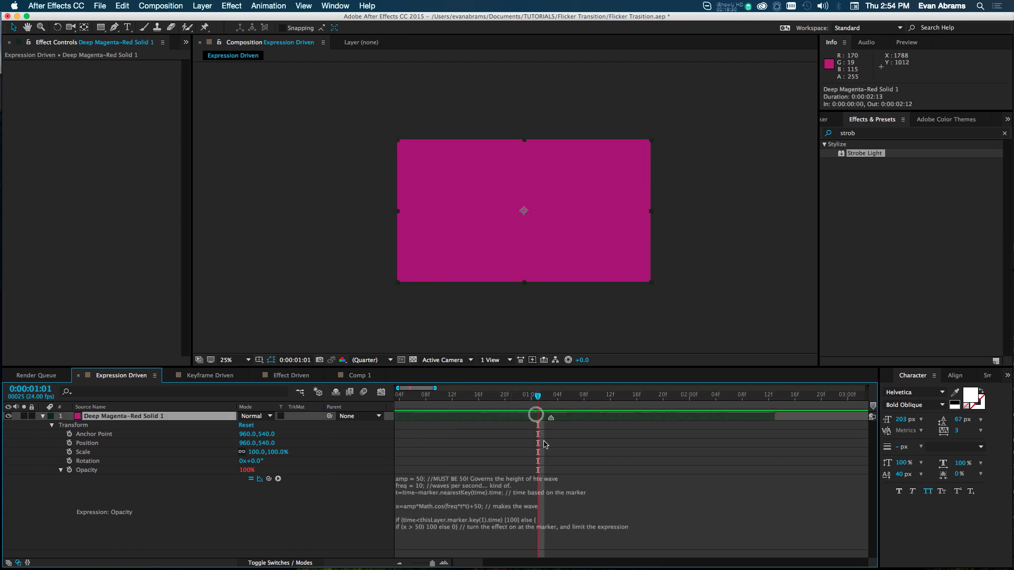
left_click(520, 405)
key("space")
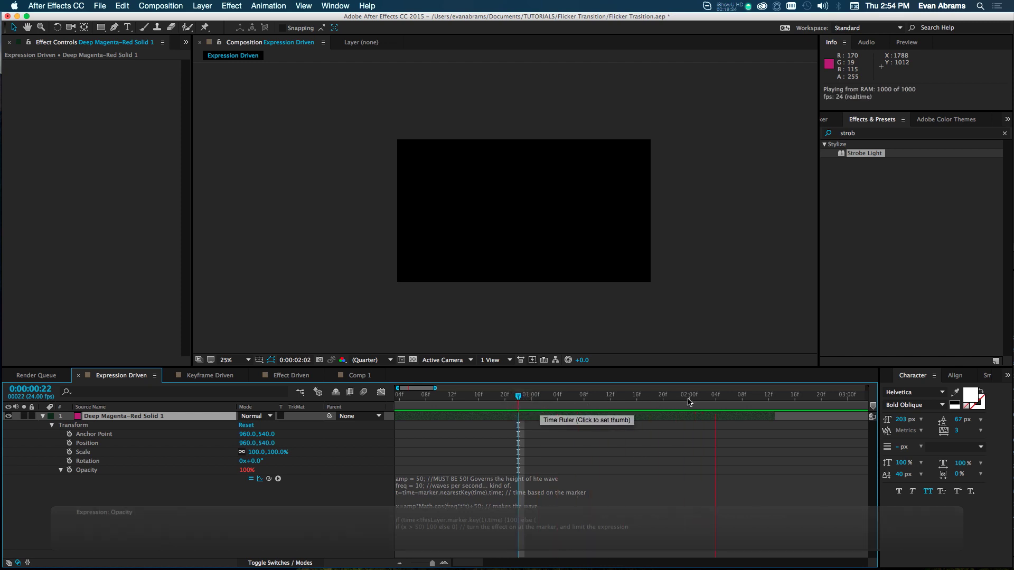
key("space")
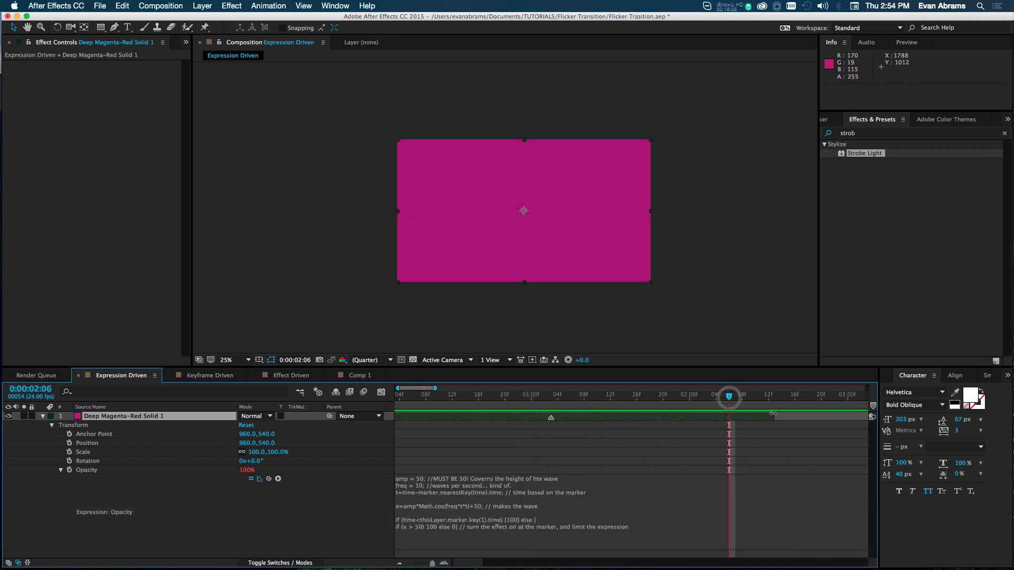
scroll(772, 413, "right", 3)
key("space")
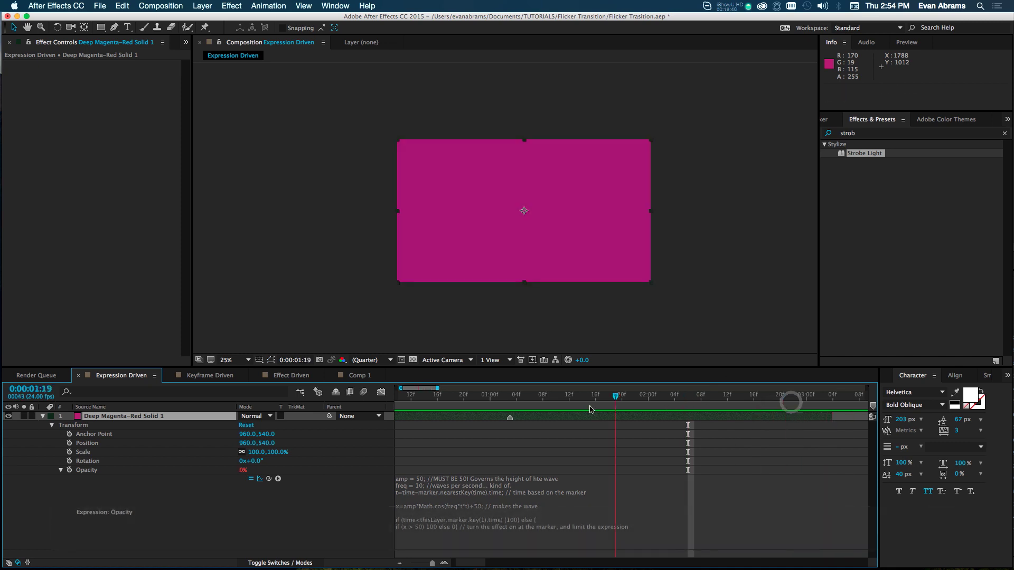
left_click(509, 396)
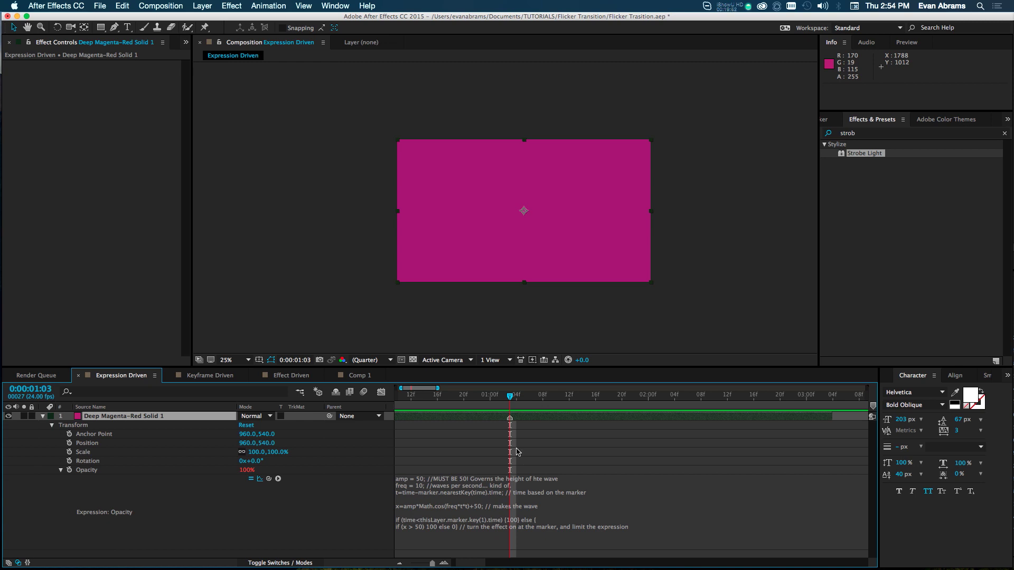
Compare the Keyframe Driven and Effect Driven compositions, ending back in the Expression Driven composition.
left_click(511, 419)
left_click(241, 376)
left_click(280, 376)
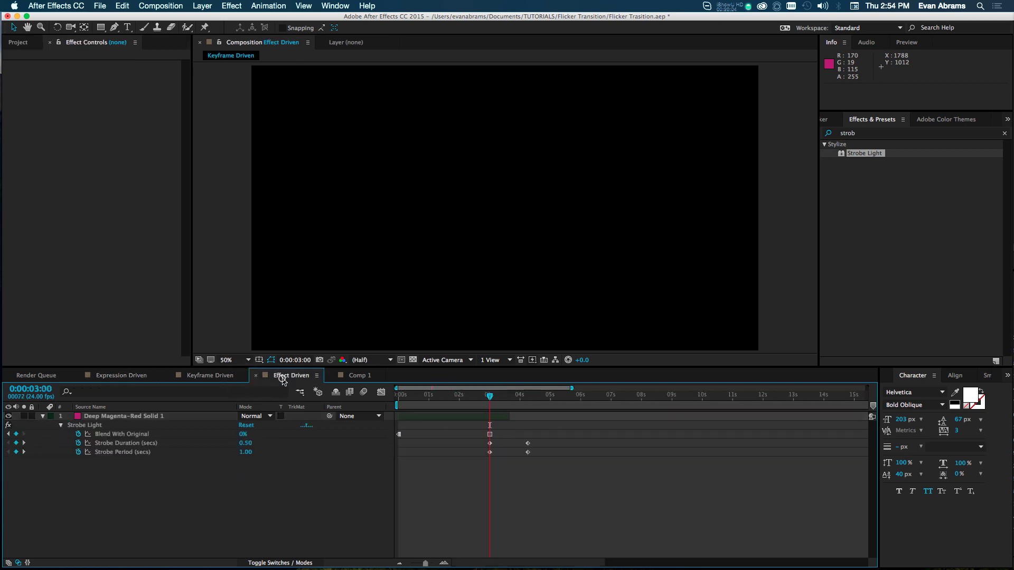
left_click(136, 377)
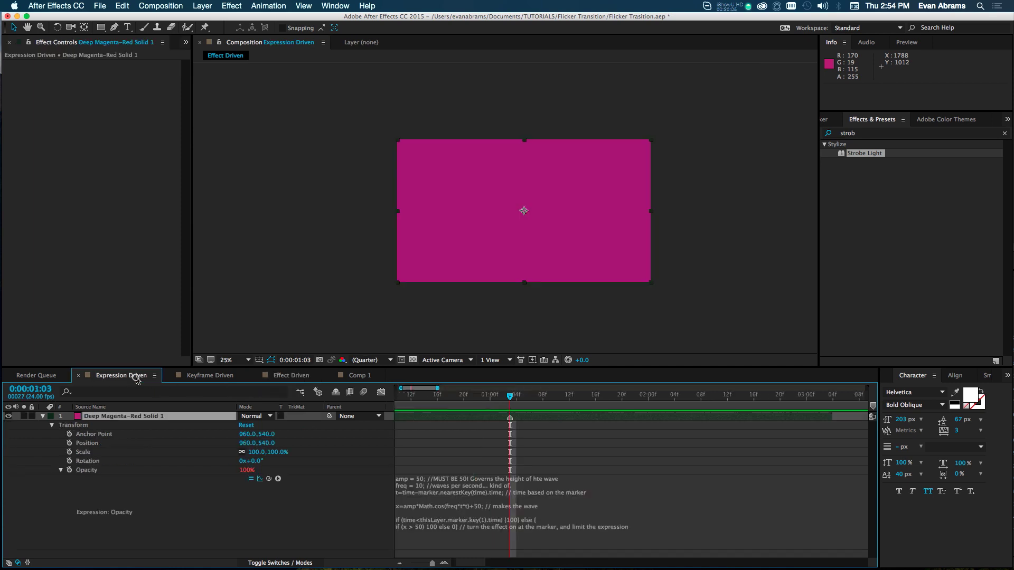
left_click(549, 469)
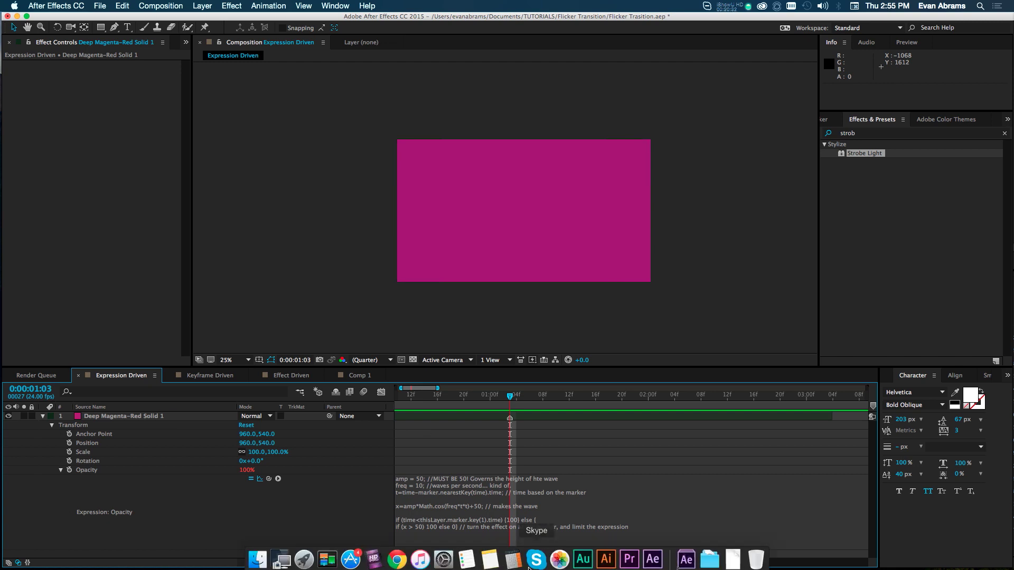
Switch to Premiere Pro and create a new sequence from the After Effects and Premiere clips in the B-Roll Intro bin.
left_click(629, 565)
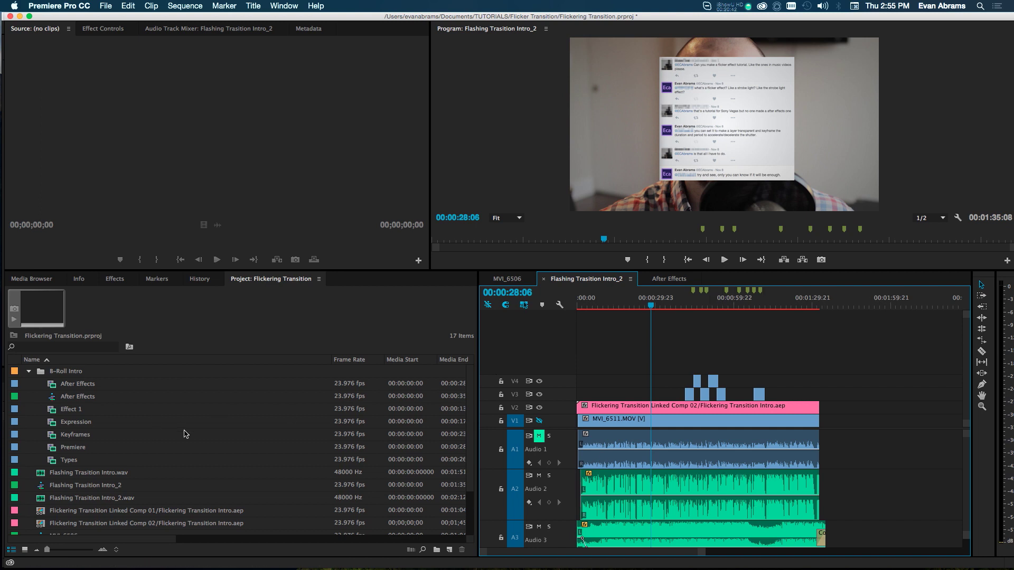
left_click(73, 396)
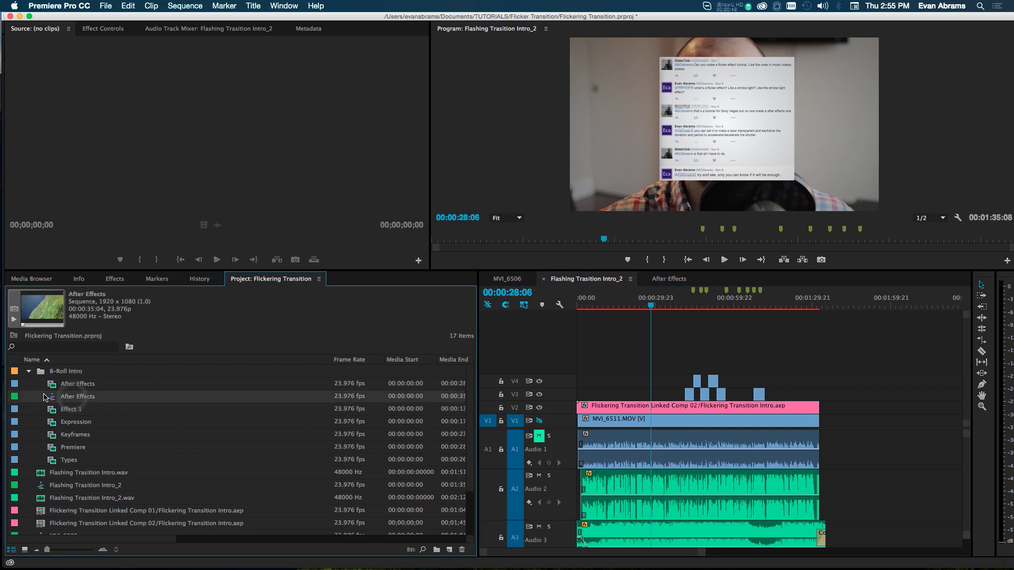
left_click(68, 386)
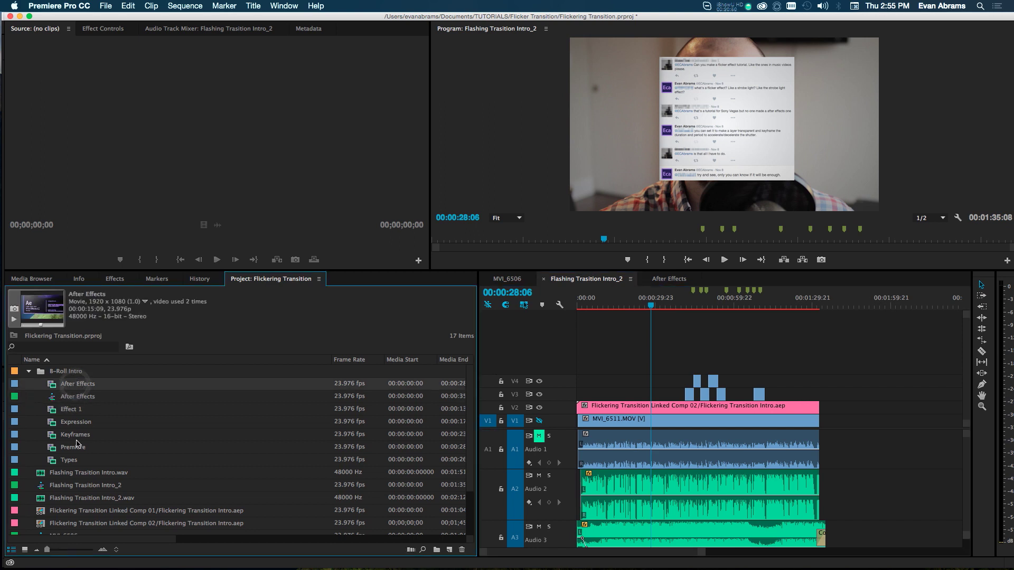
left_click(59, 449, "super")
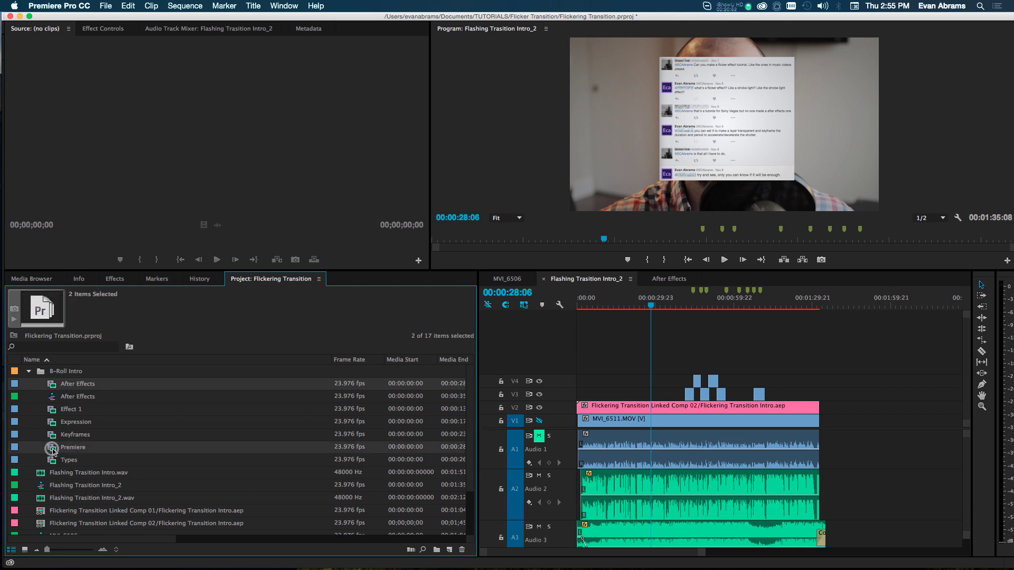
left_click_drag(52, 448, 450, 550)
Scrub across the cut between the two clips, unlink both clips and delete their audio from A1.
left_click_drag(594, 306, 610, 306)
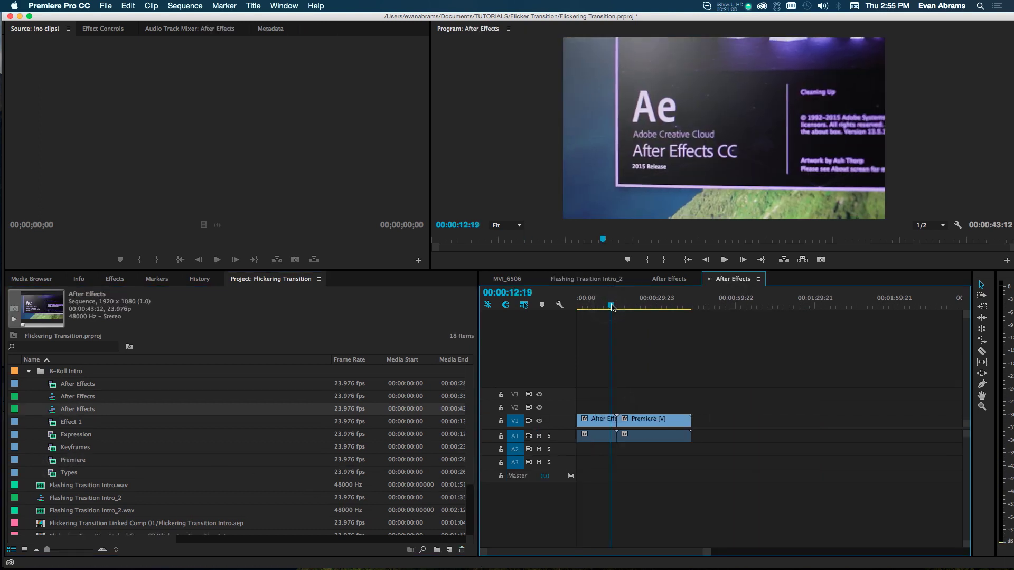
left_click_drag(612, 308, 615, 311)
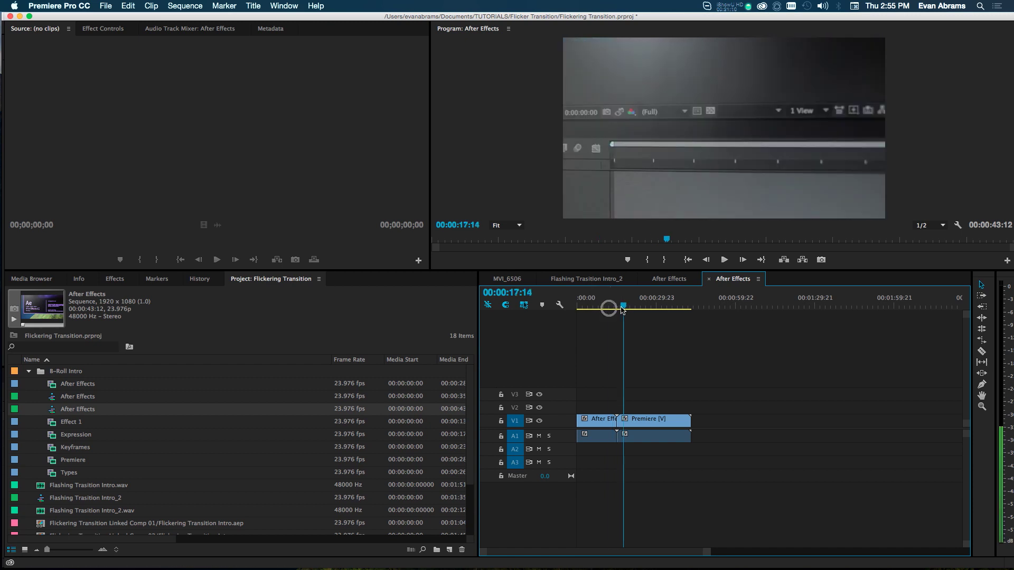
left_click_drag(612, 424, 656, 450)
right_click(613, 424)
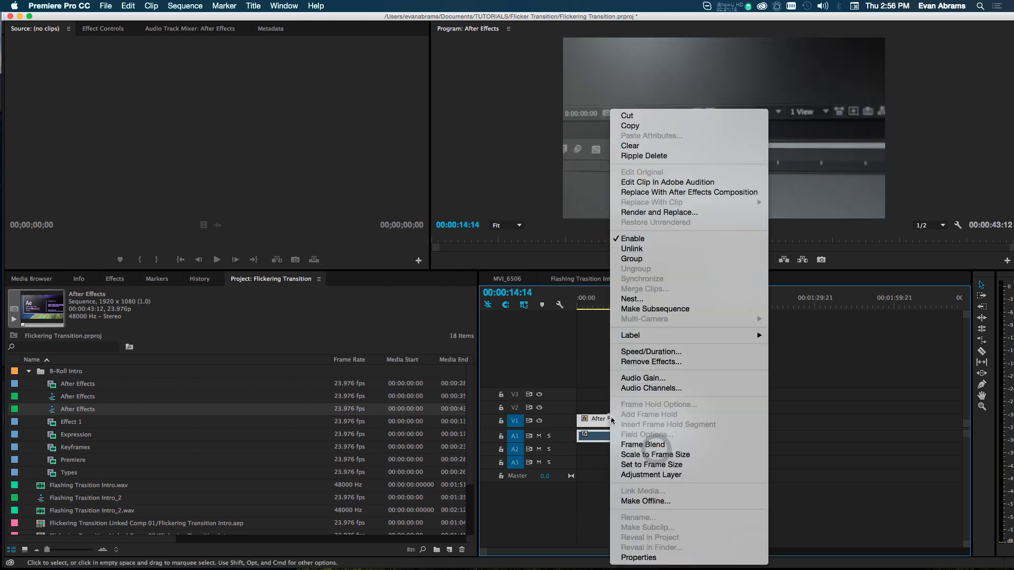
left_click(632, 248)
left_click(621, 437)
key("BackSpace")
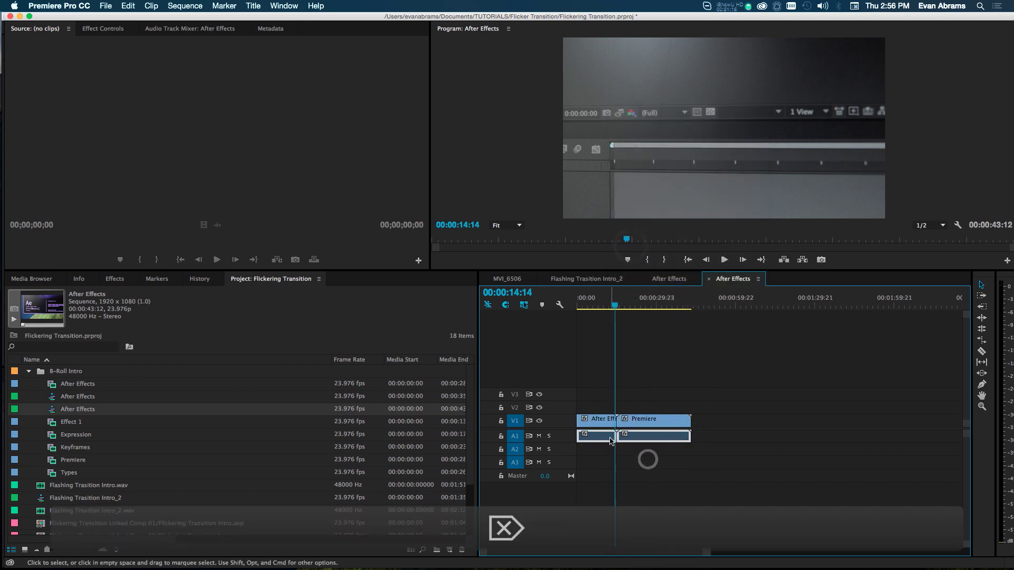
left_click(619, 443)
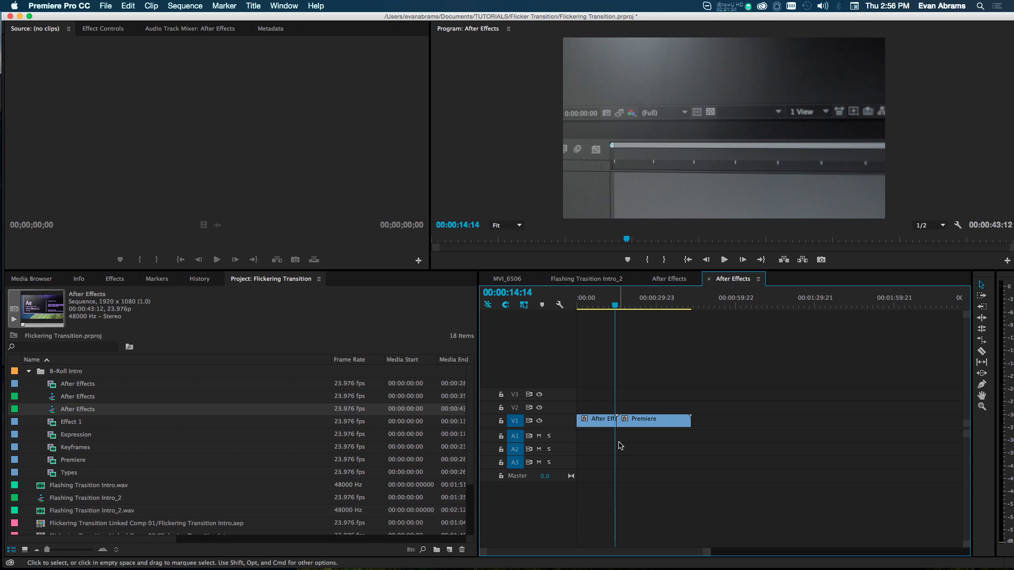
Review the Dissolve video transitions available for the cut between the After Effects and Premiere clips.
mouse_move(600, 425)
left_mouse_down()
mouse_move(601, 409)
mouse_move(602, 423)
left_mouse_up()
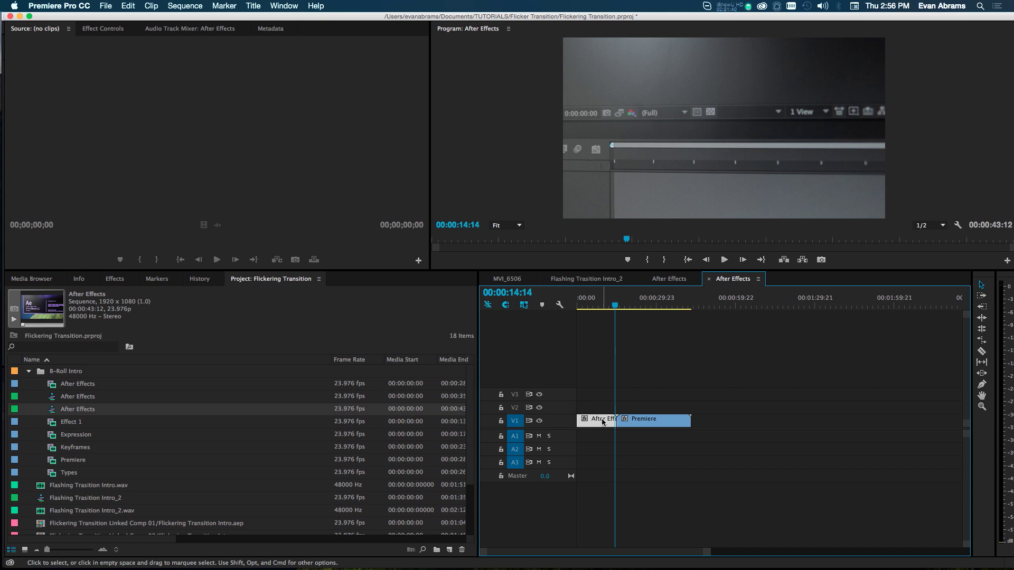
left_click_drag(607, 425, 607, 425)
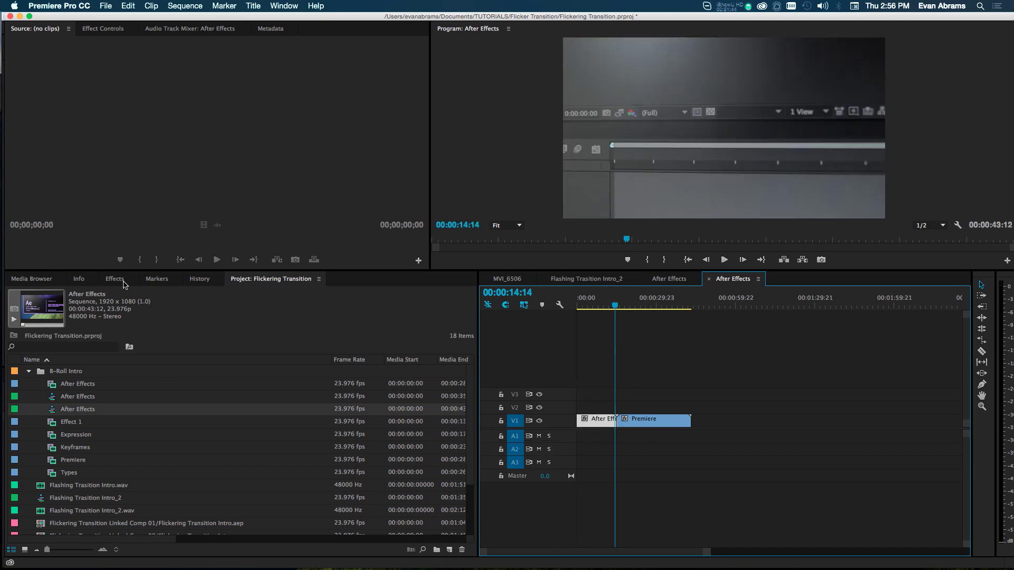
left_click(115, 279)
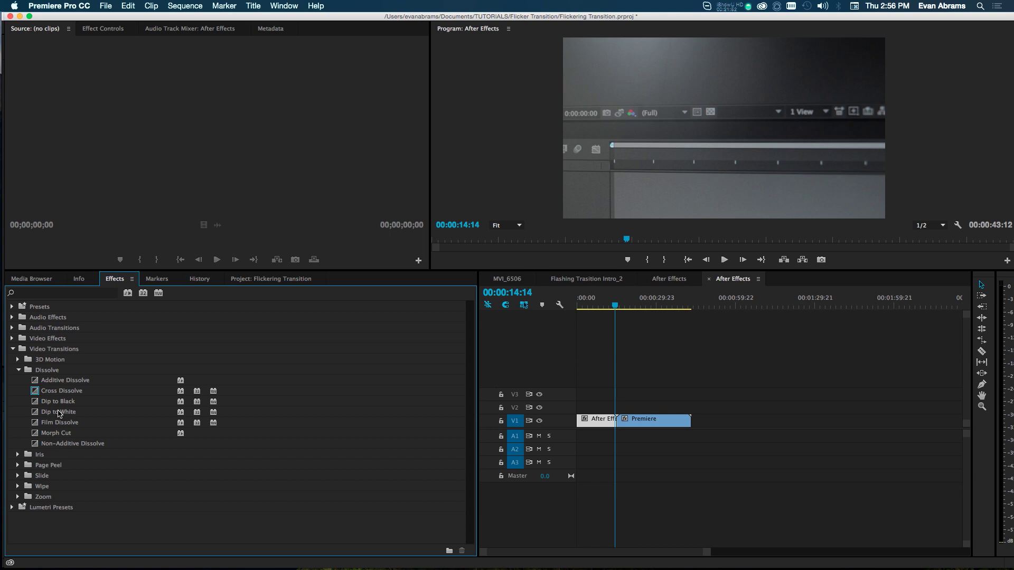
left_click(611, 448)
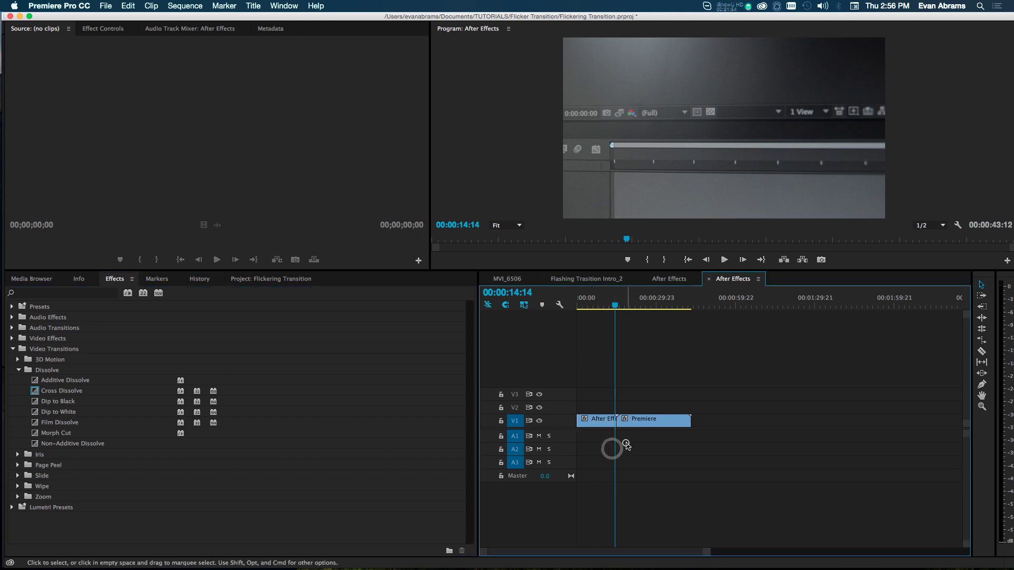
Move the After Effects clip to V2, shorten its end, and overlap it with the Premiere clip on V1, trimmed to start about 00:00:10:14.
key("=")
key("=")
key("=")
left_click(612, 422)
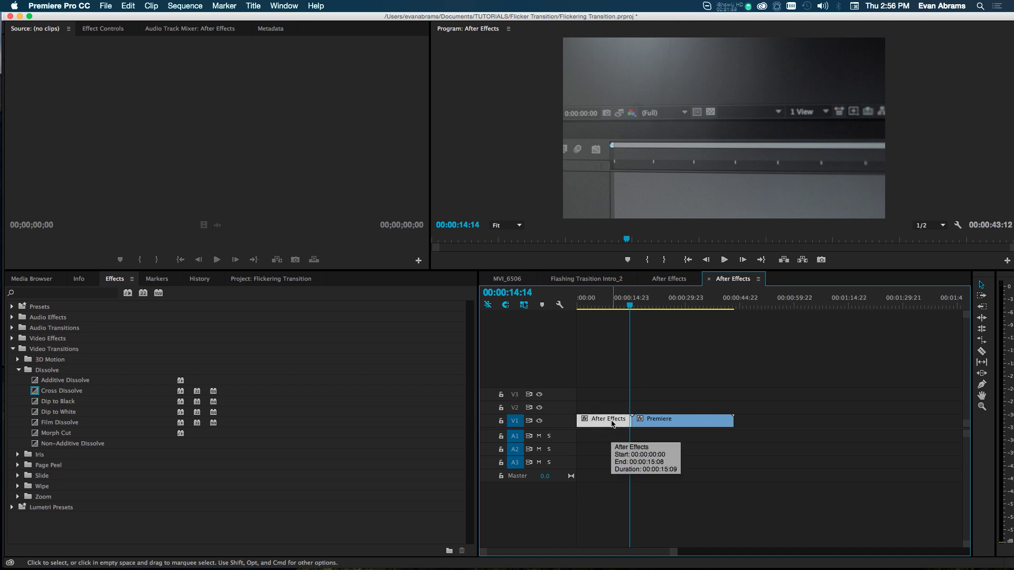
left_click_drag(612, 424, 610, 414)
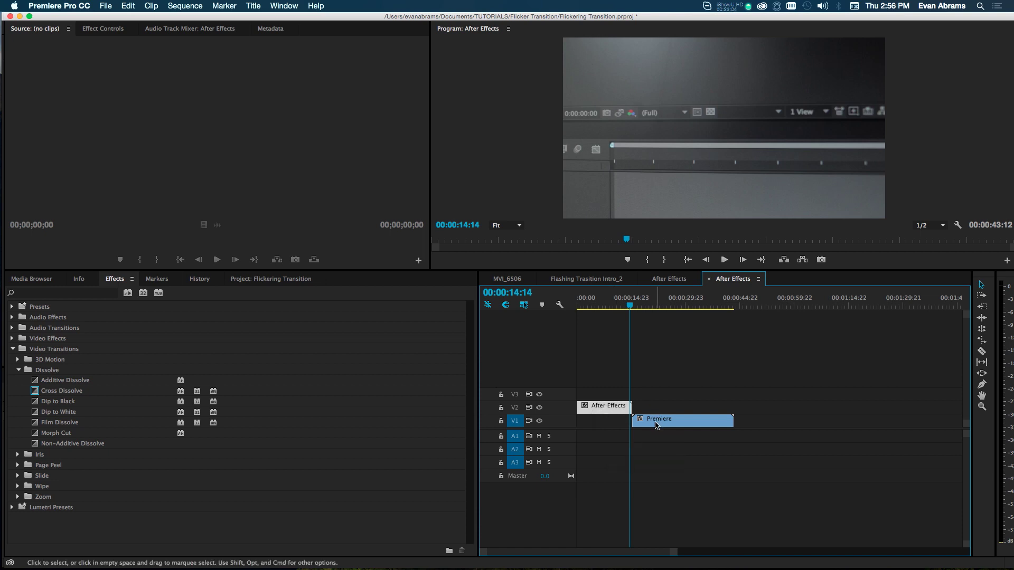
left_click_drag(677, 423, 621, 333)
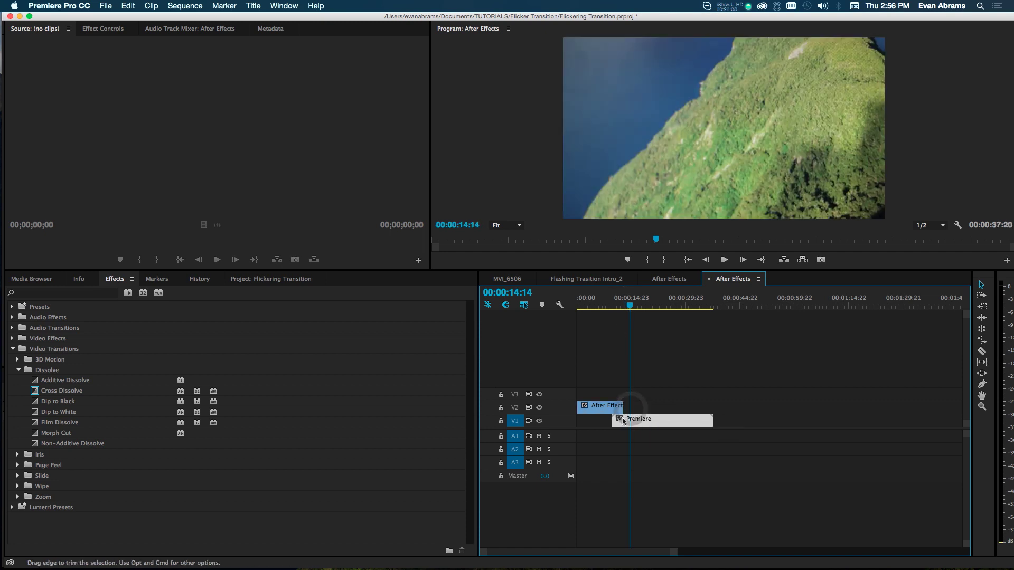
left_click_drag(612, 421, 615, 421)
Add a marker to the After Effects clip at 00:00:10:14, where the Premiere clip begins.
left_click(615, 302)
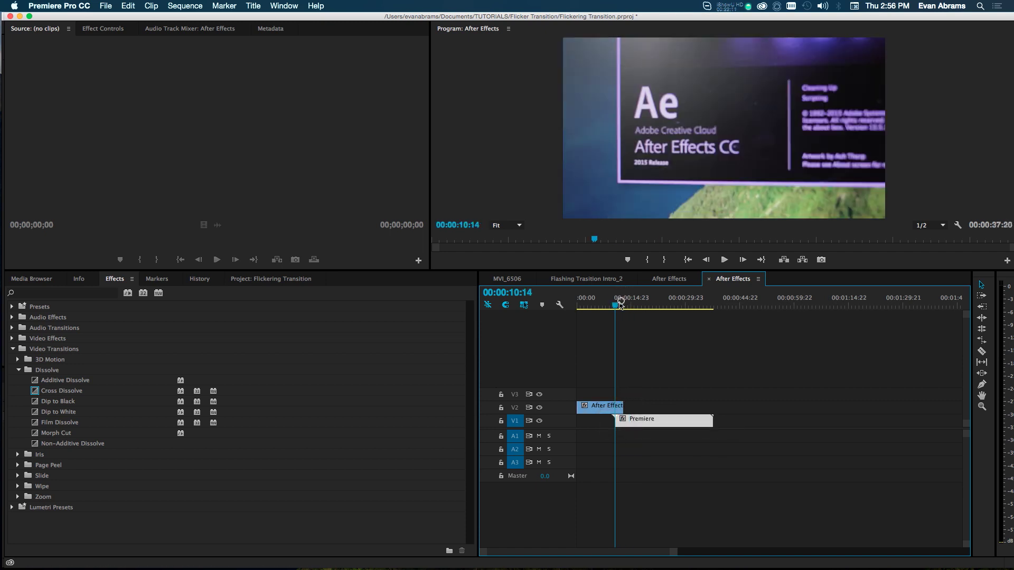
left_click(605, 409)
key("m")
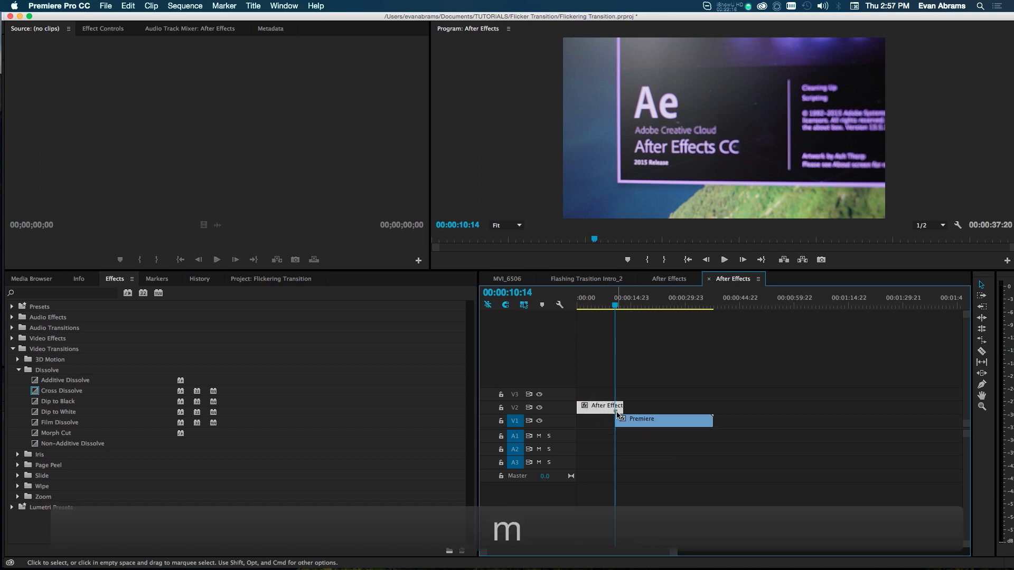
Replace the overlapping After Effects and Premiere clips together with a linked After Effects composition.
left_click(604, 393)
left_click(611, 301)
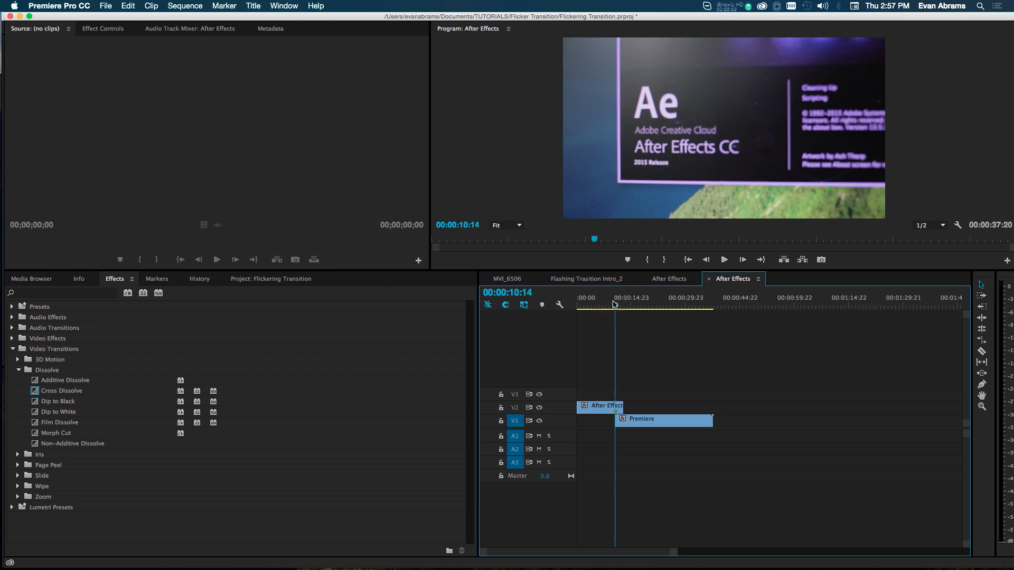
left_click(611, 407)
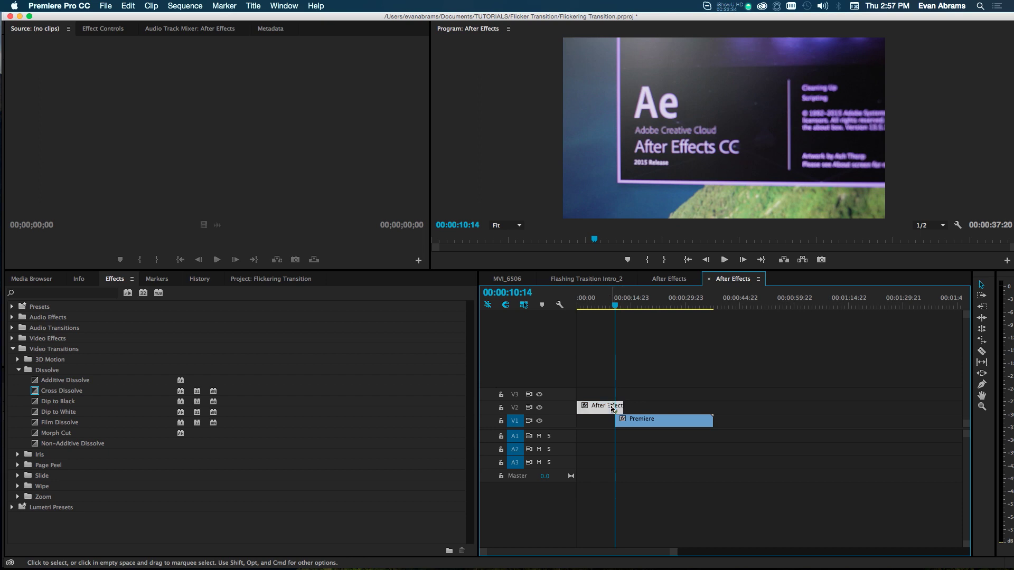
left_click(622, 420, "shift")
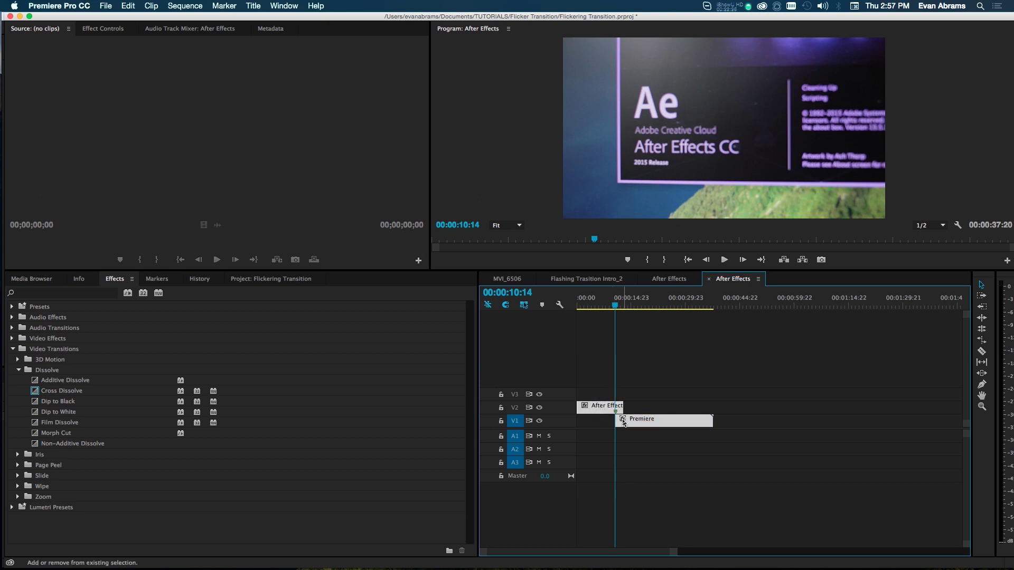
right_click(609, 410)
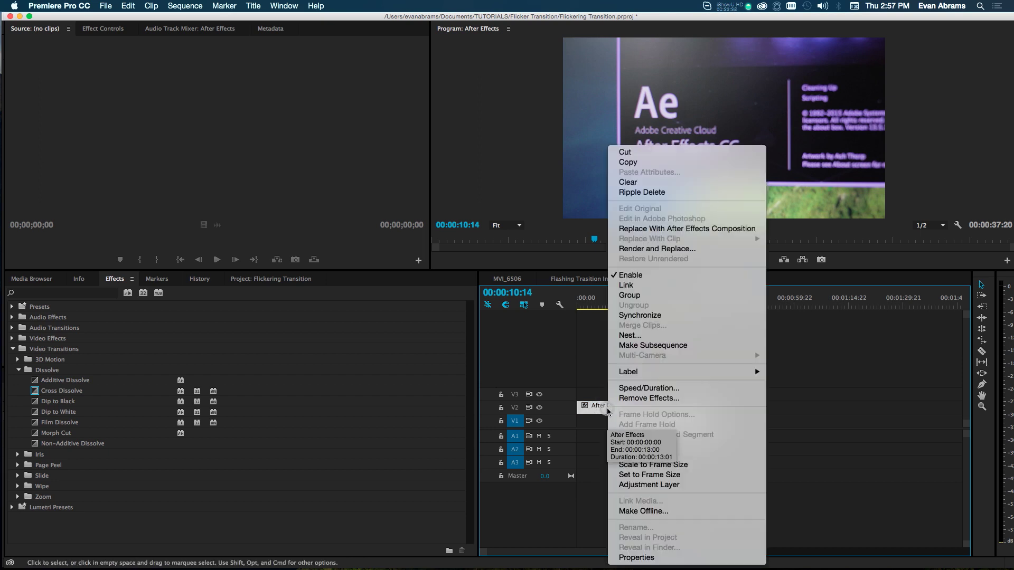
left_click(682, 229)
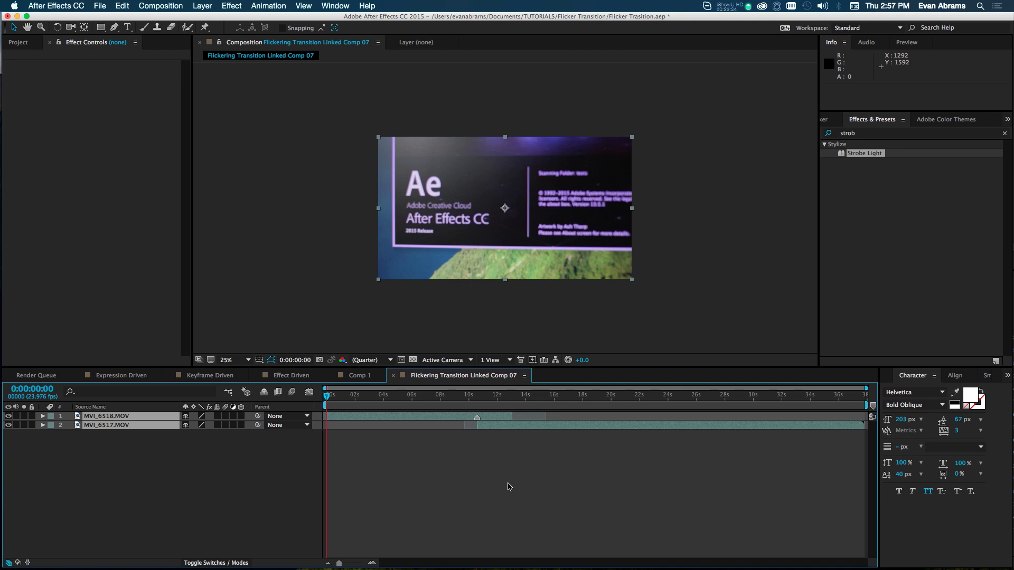
Set the linked comp's current time to 0:00:10:14 and copy the full opacity expression from the Expression Driven comp for use in it.
left_click(464, 467)
left_click(476, 405)
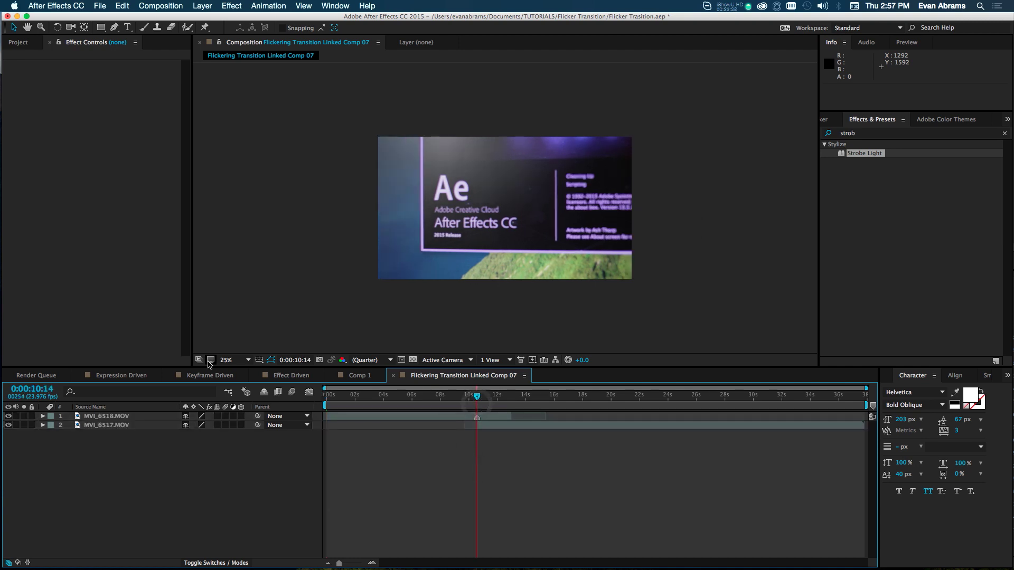
left_click(114, 378)
left_click(435, 506)
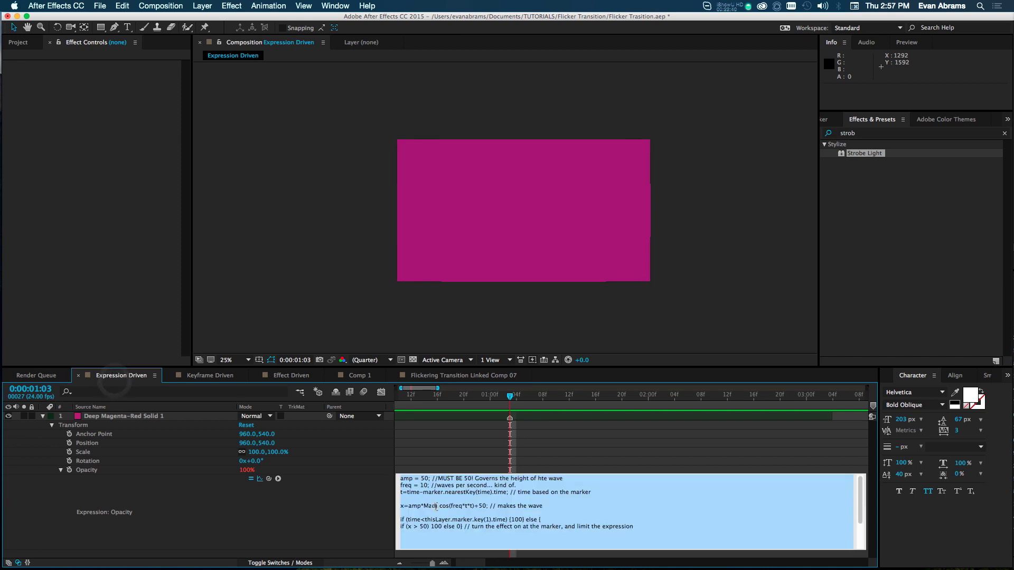
key("super+c")
left_click(436, 375)
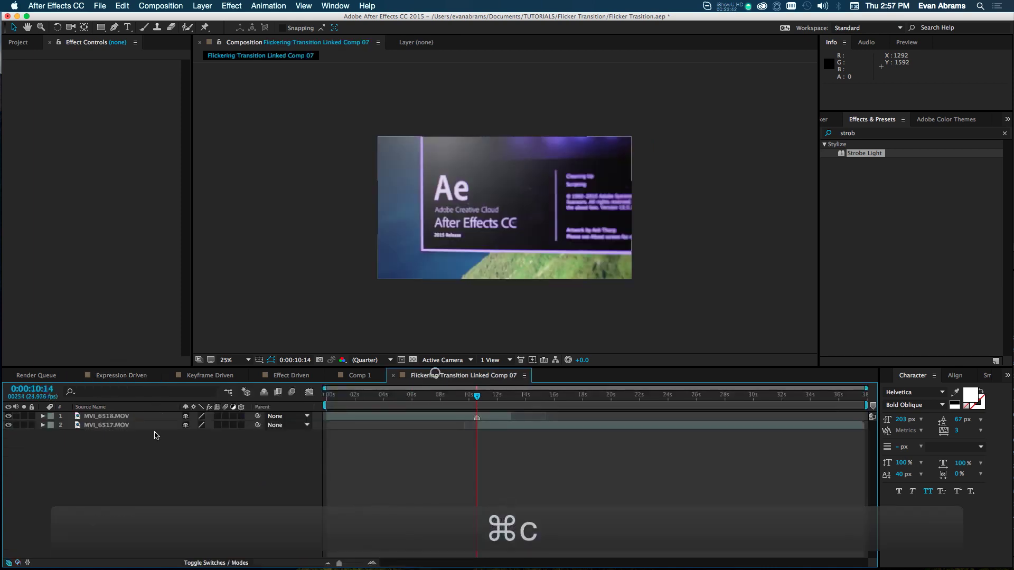
Enable an expression on the Opacity of MVI_6518.MOV and paste in the copied flicker expression.
left_click(97, 418)
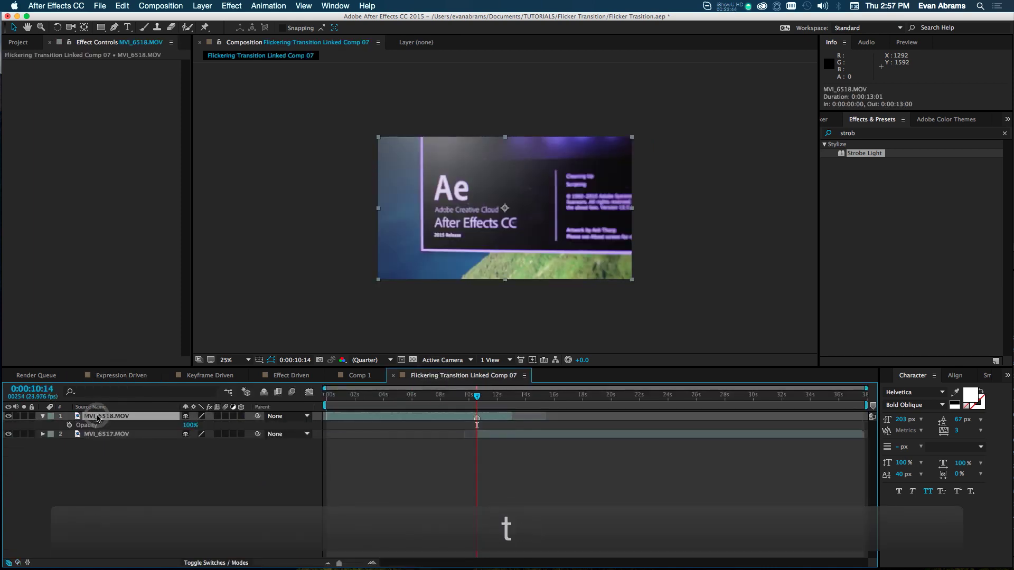
left_click(69, 425, "alt")
key("super+v")
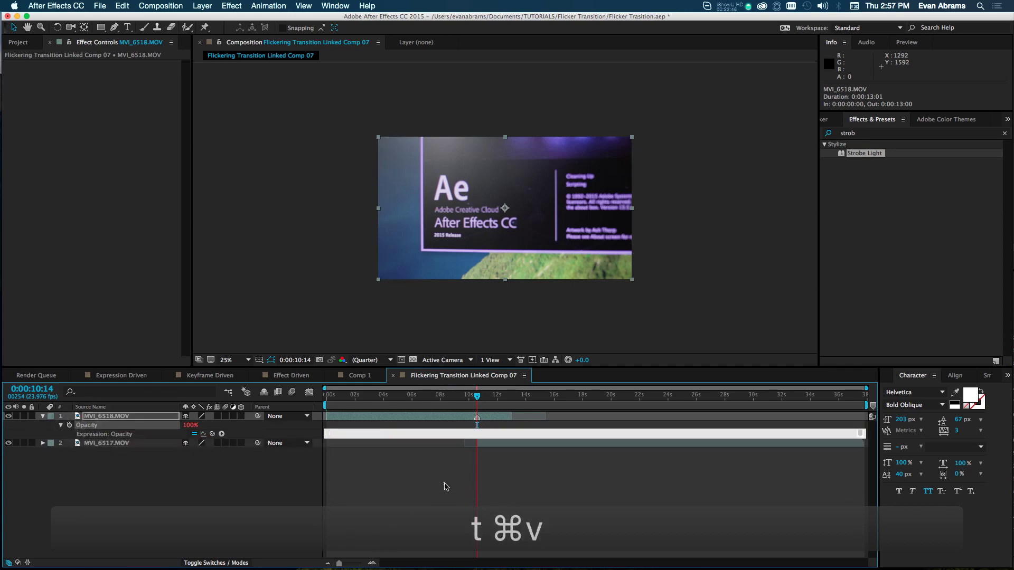
left_click(444, 482)
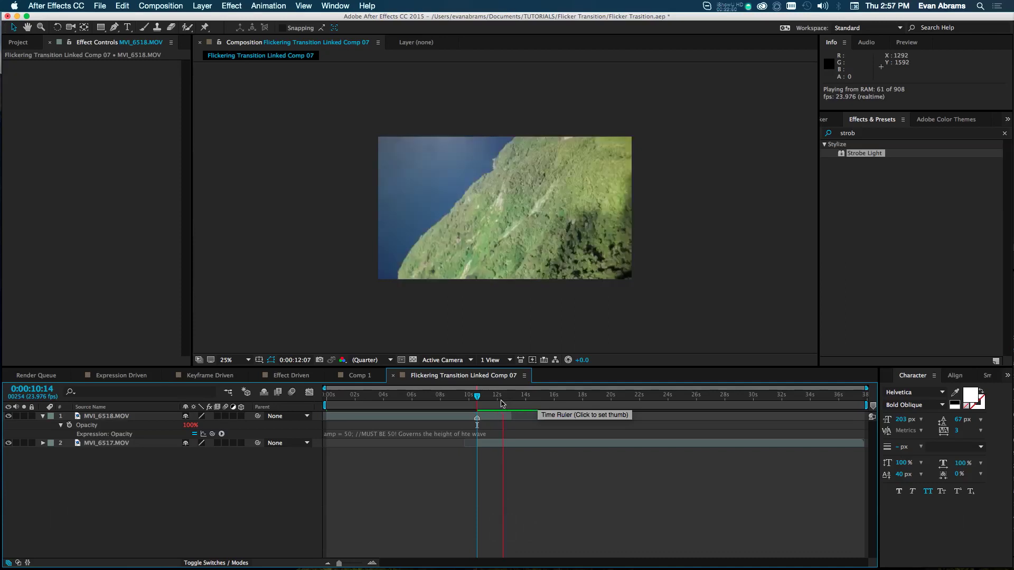
Preview the flicker from 0:00:10:14, inspect the opacity expression and both layers' overlap, and switch back to Premiere Pro.
key("space")
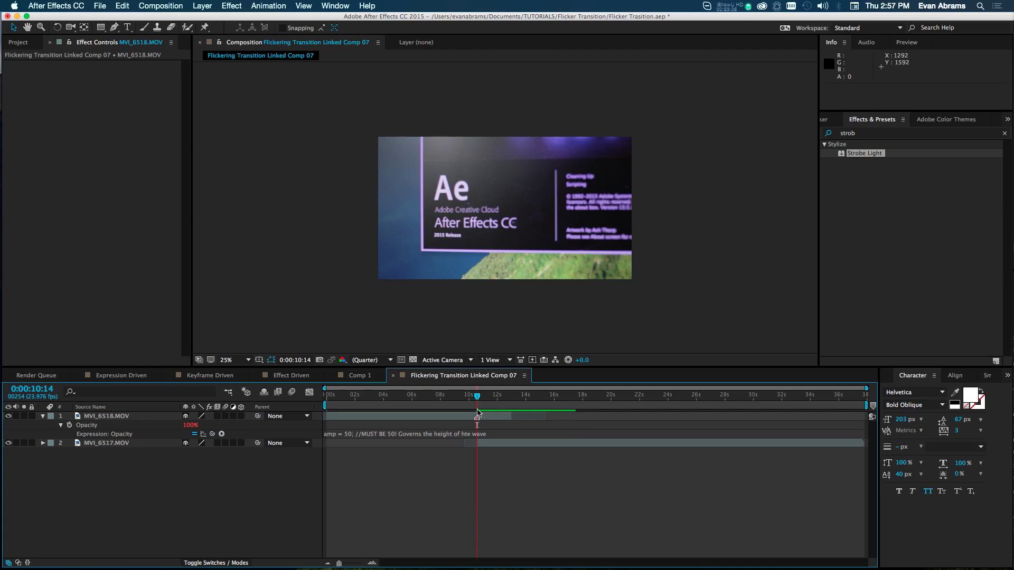
left_click(357, 435)
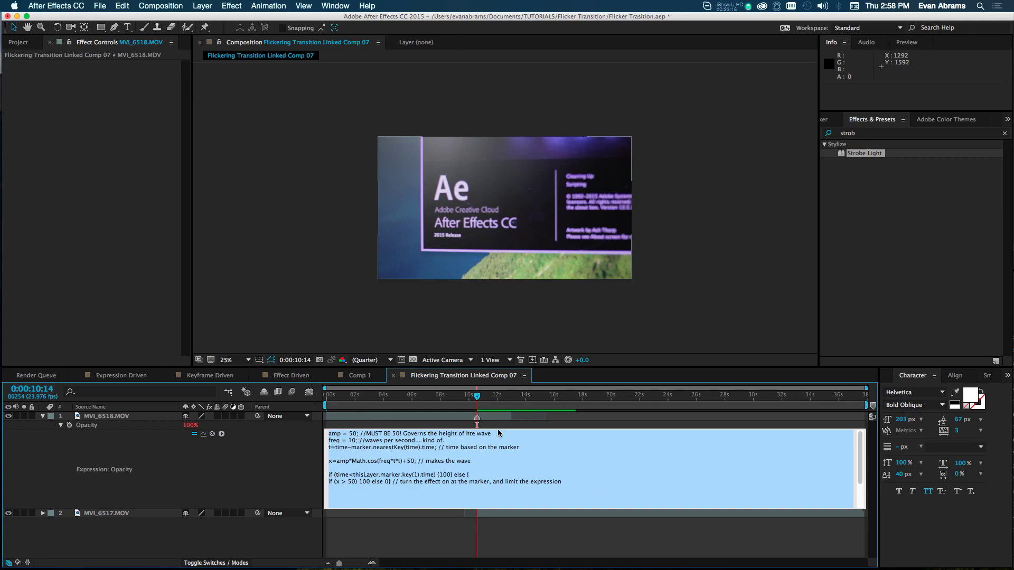
left_click(503, 512)
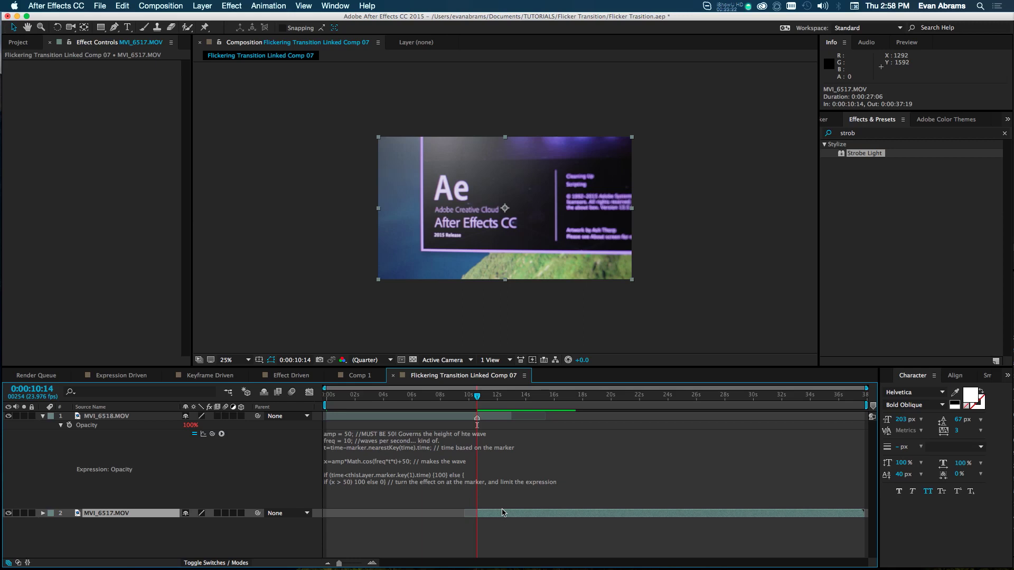
left_click(447, 416)
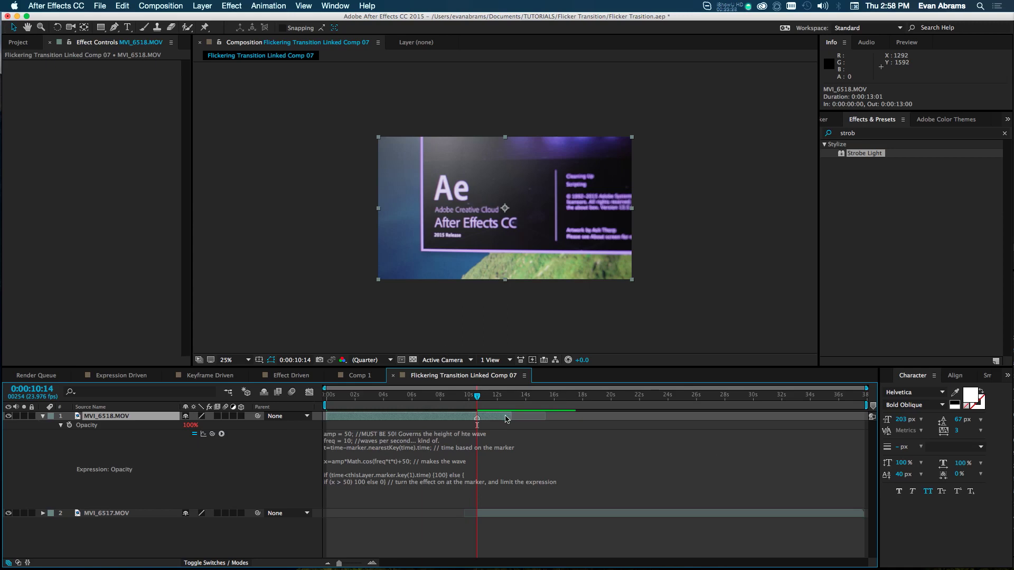
key("super+Tab")
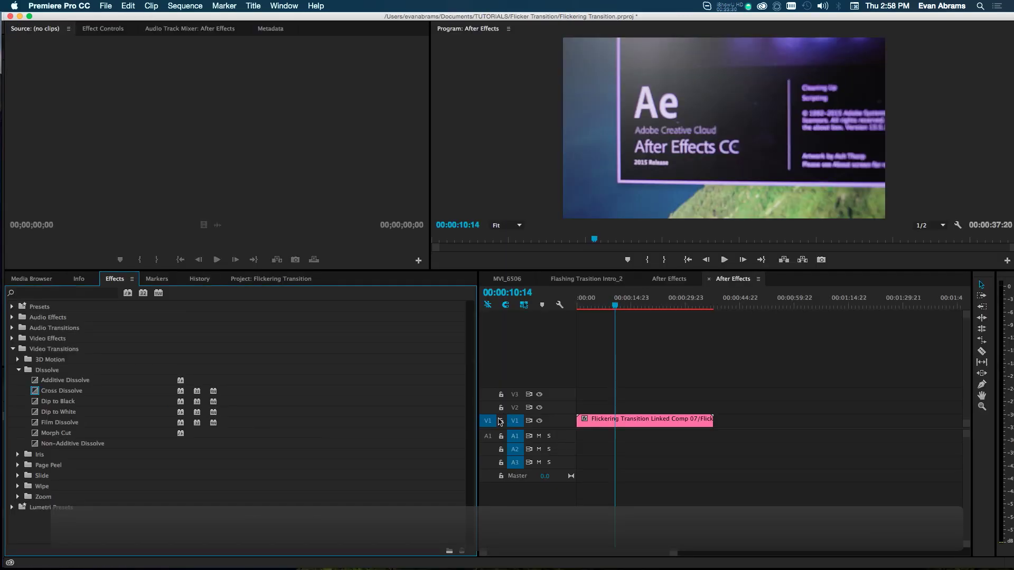